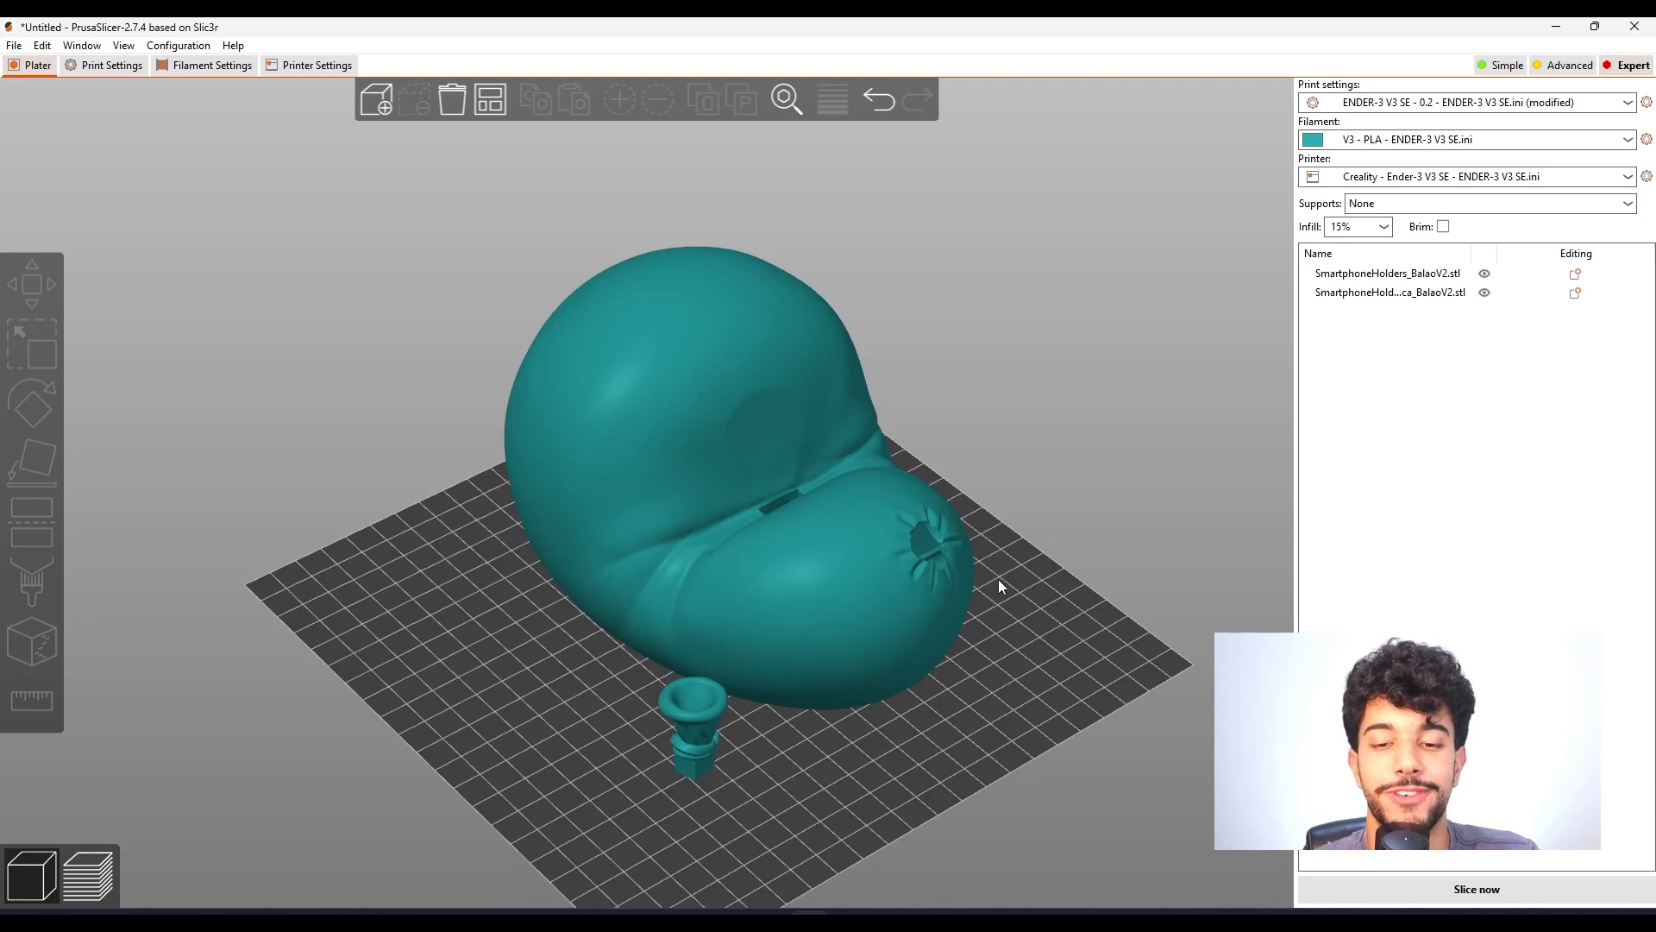
- Examine the balloon phone holder and the small separate nozzle part from several angles, including the holder's underside
left_click_drag(988, 660, 783, 593)
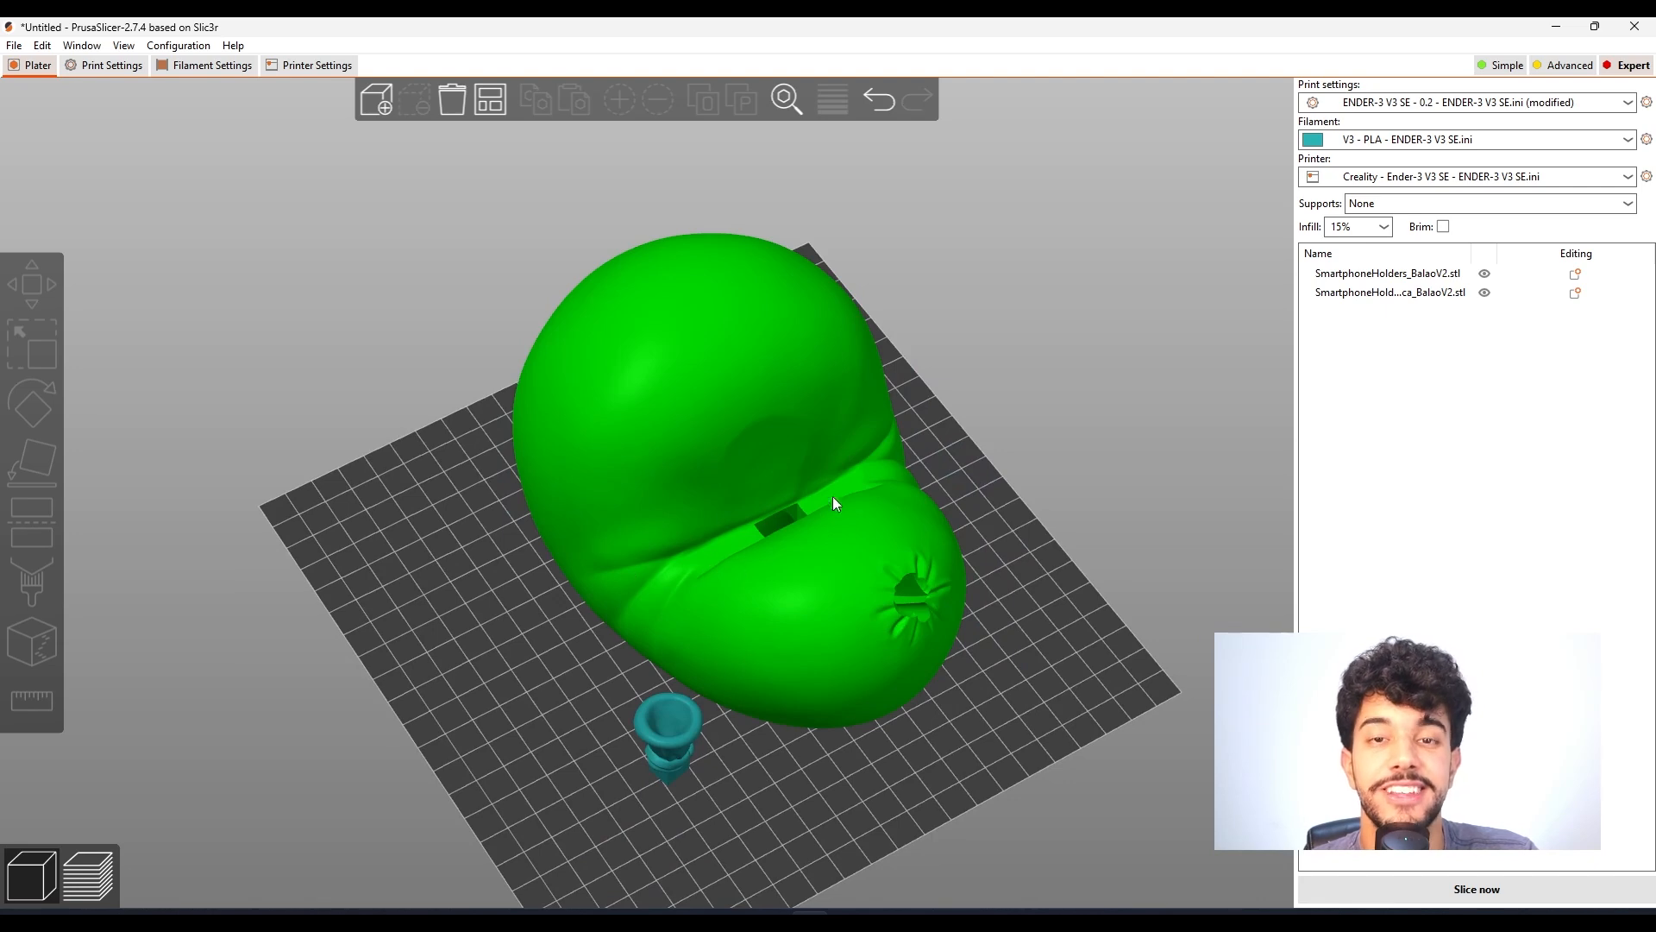
left_click_drag(939, 723, 797, 560)
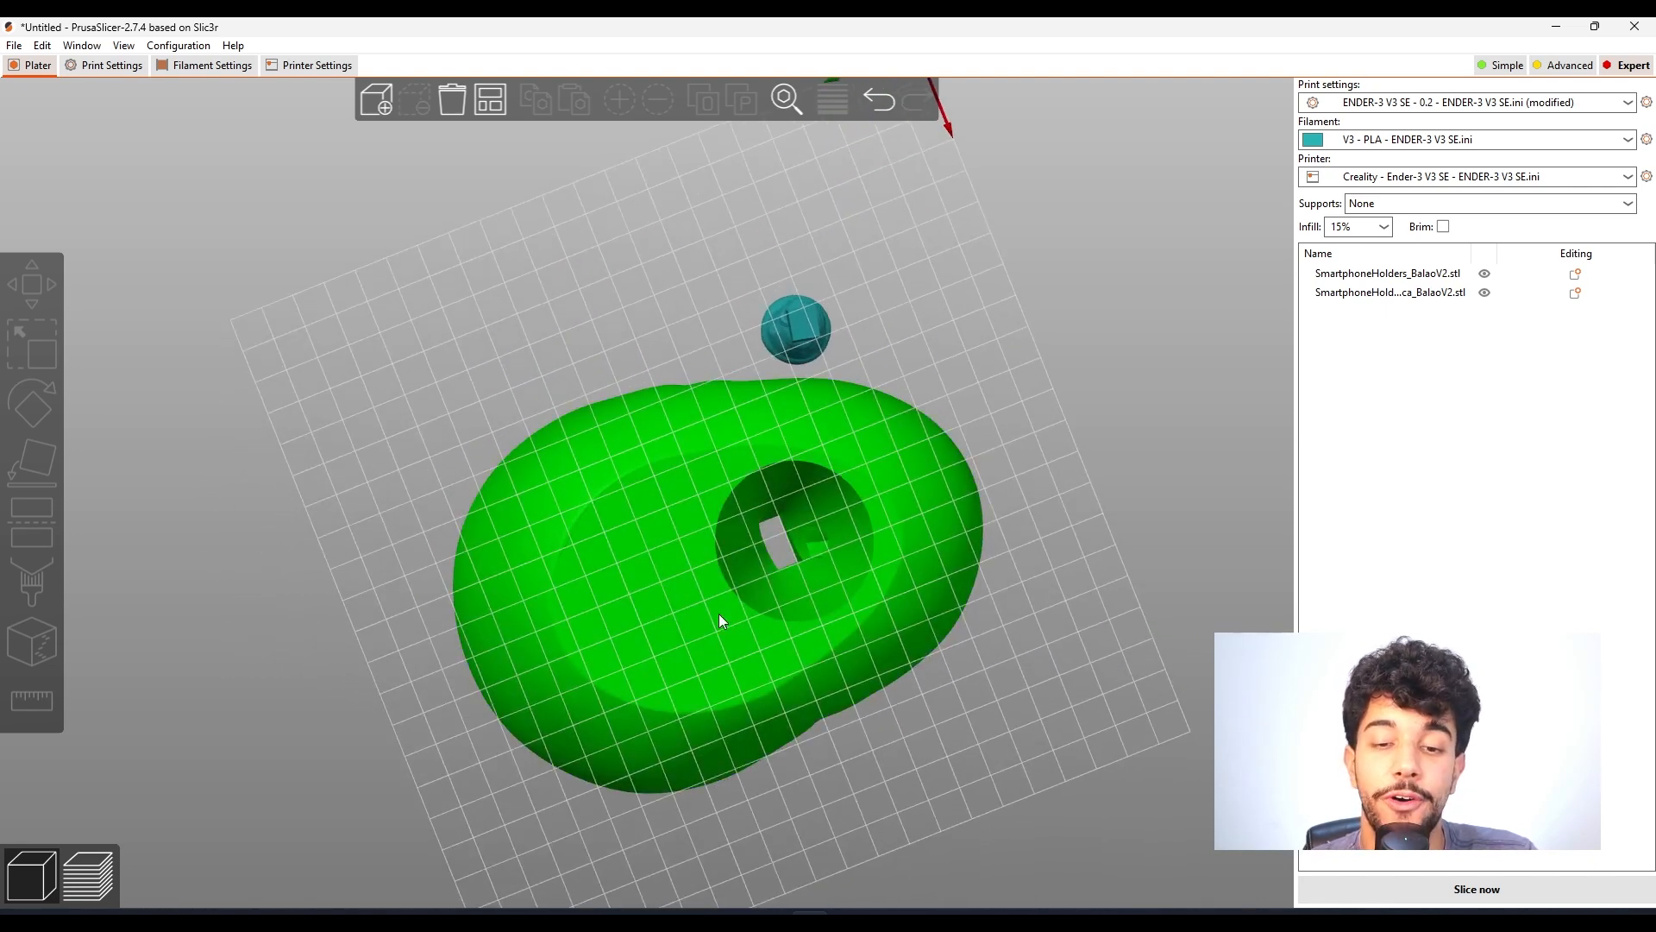
left_click_drag(941, 350, 1045, 719)
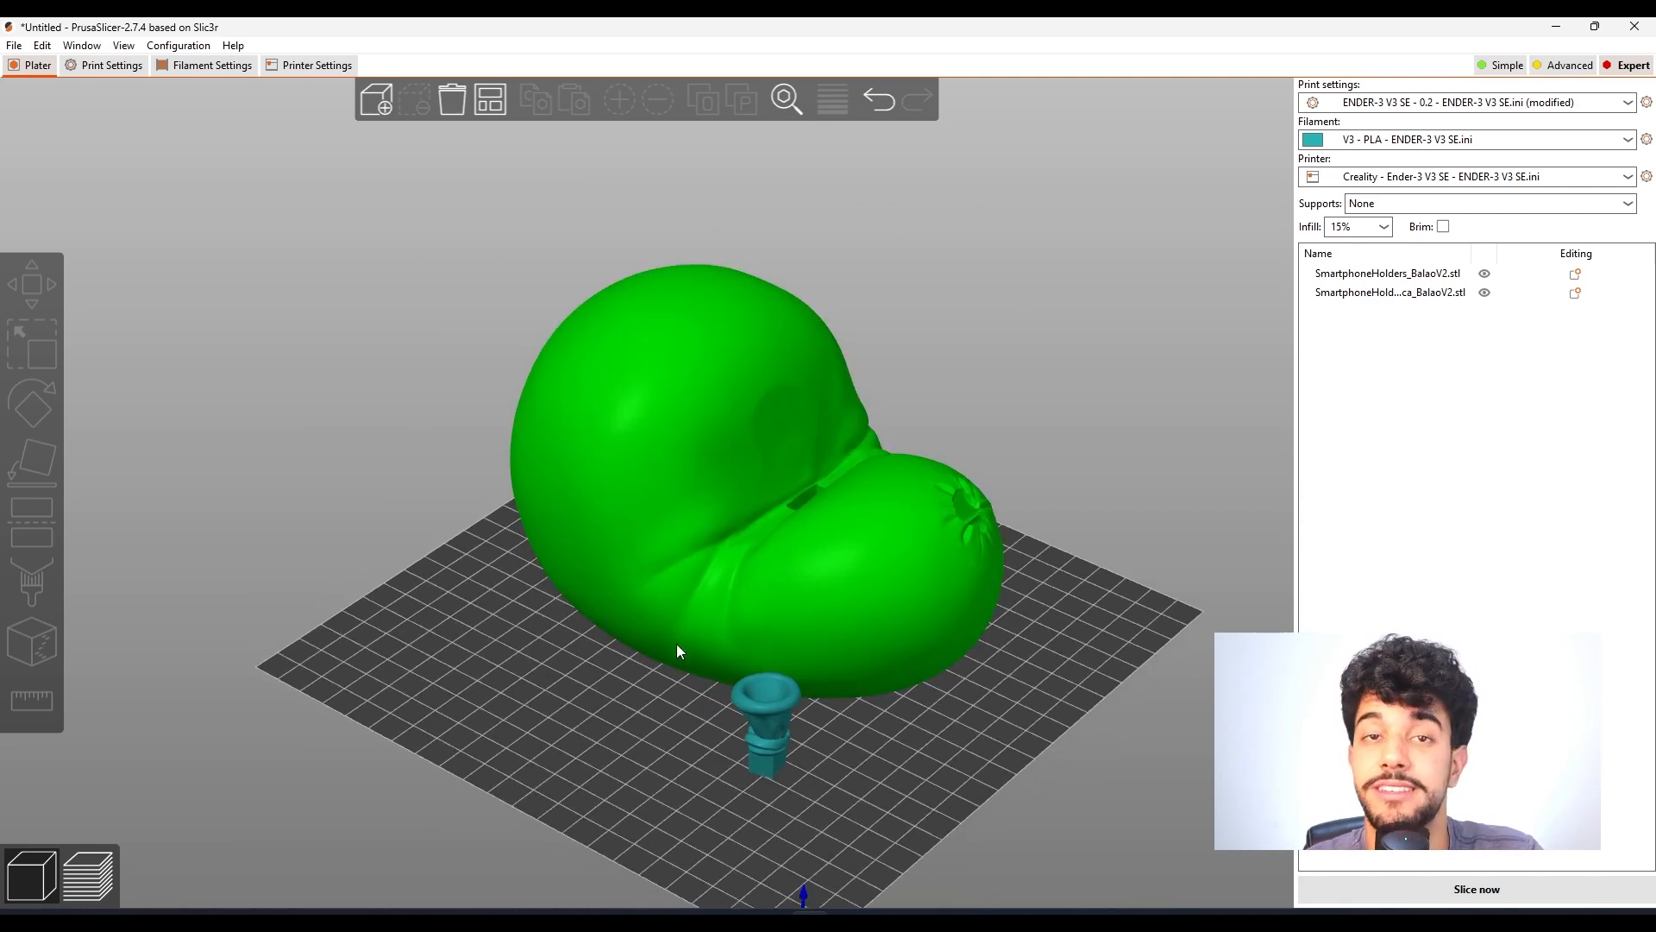
left_click_drag(676, 644, 862, 501)
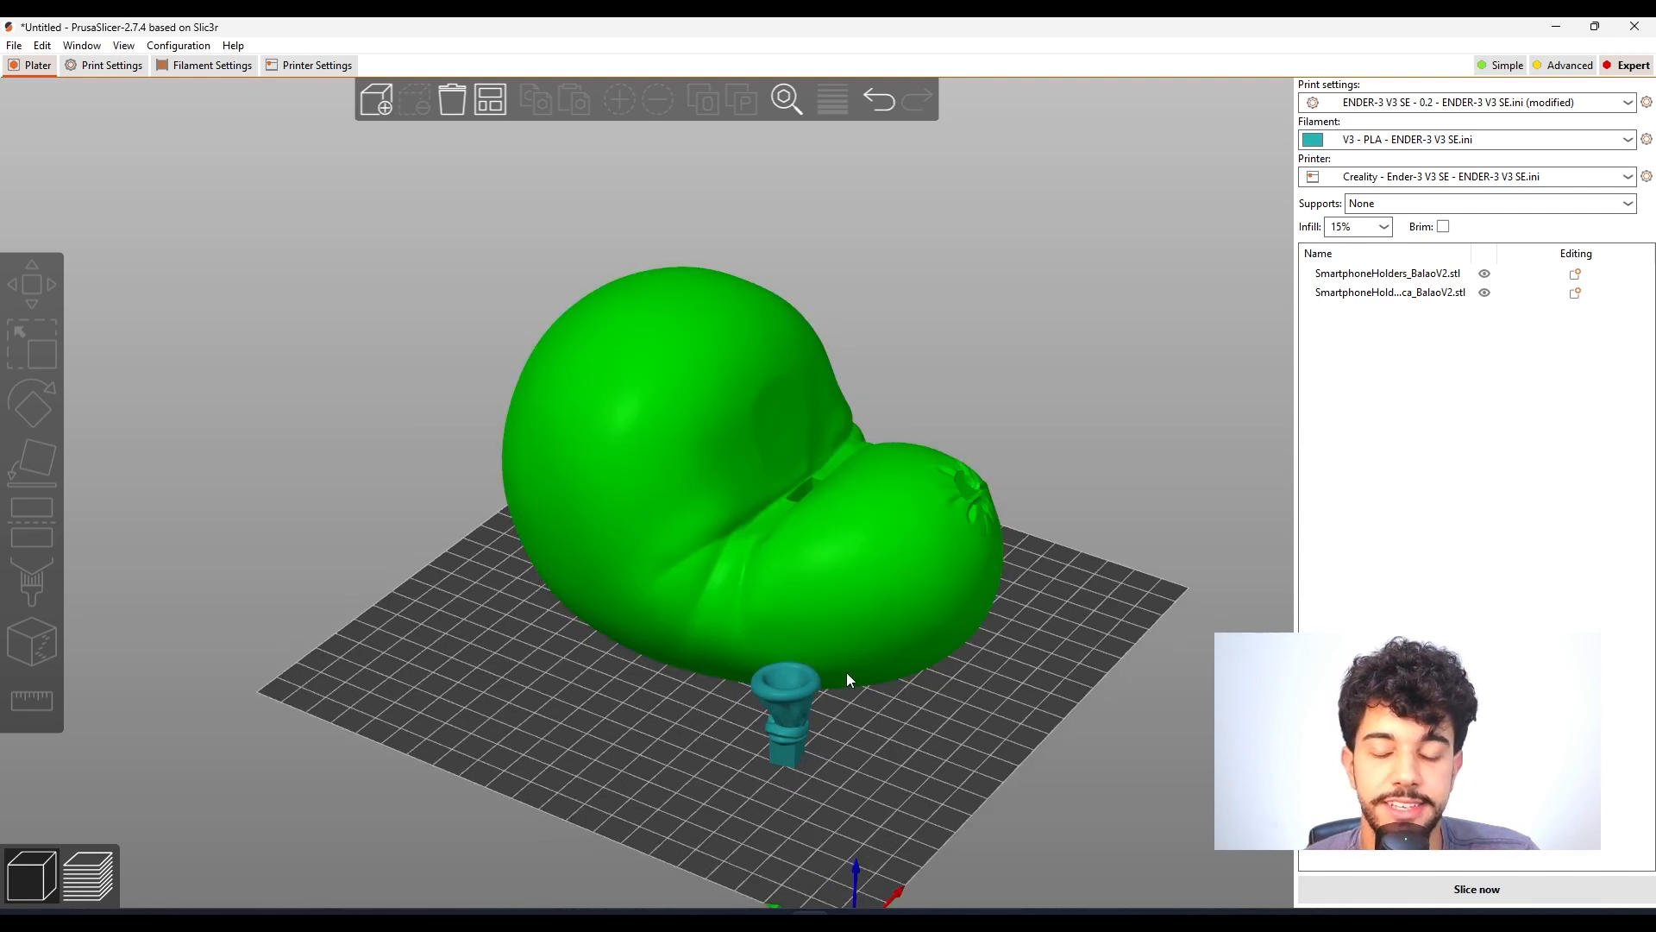
left_click_drag(924, 766, 1018, 744)
left_click(692, 728)
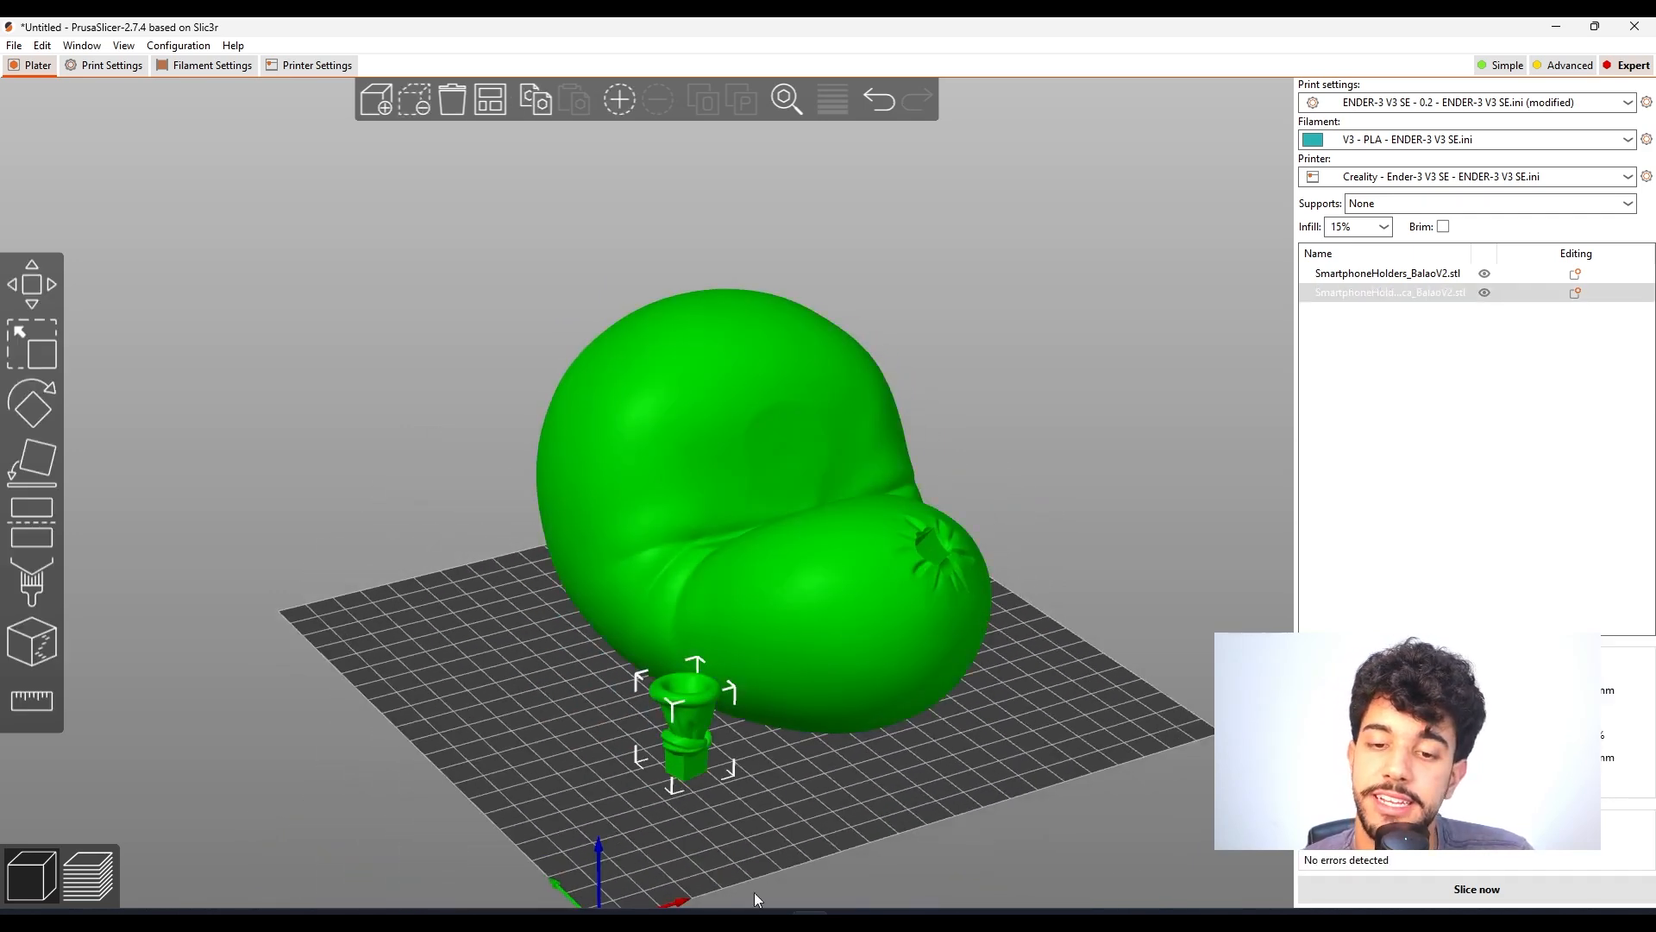
left_click_drag(1033, 806, 757, 506)
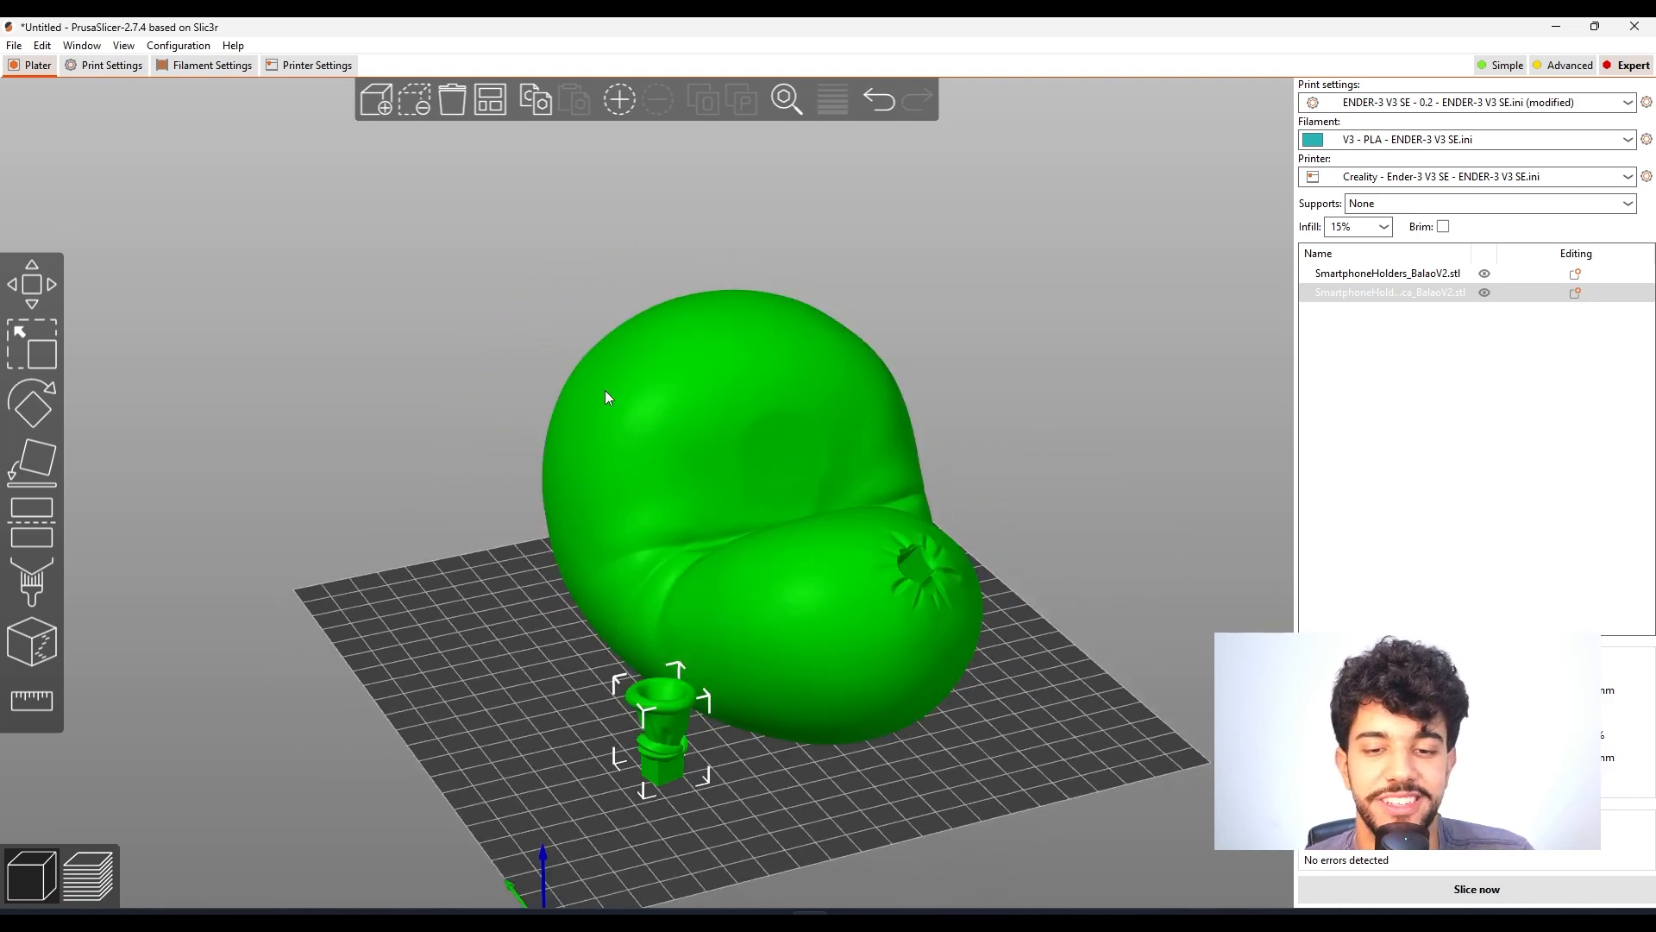
- Revert the modified print profile to its saved values and set the layer height to 0.16 mm
left_click(105, 66)
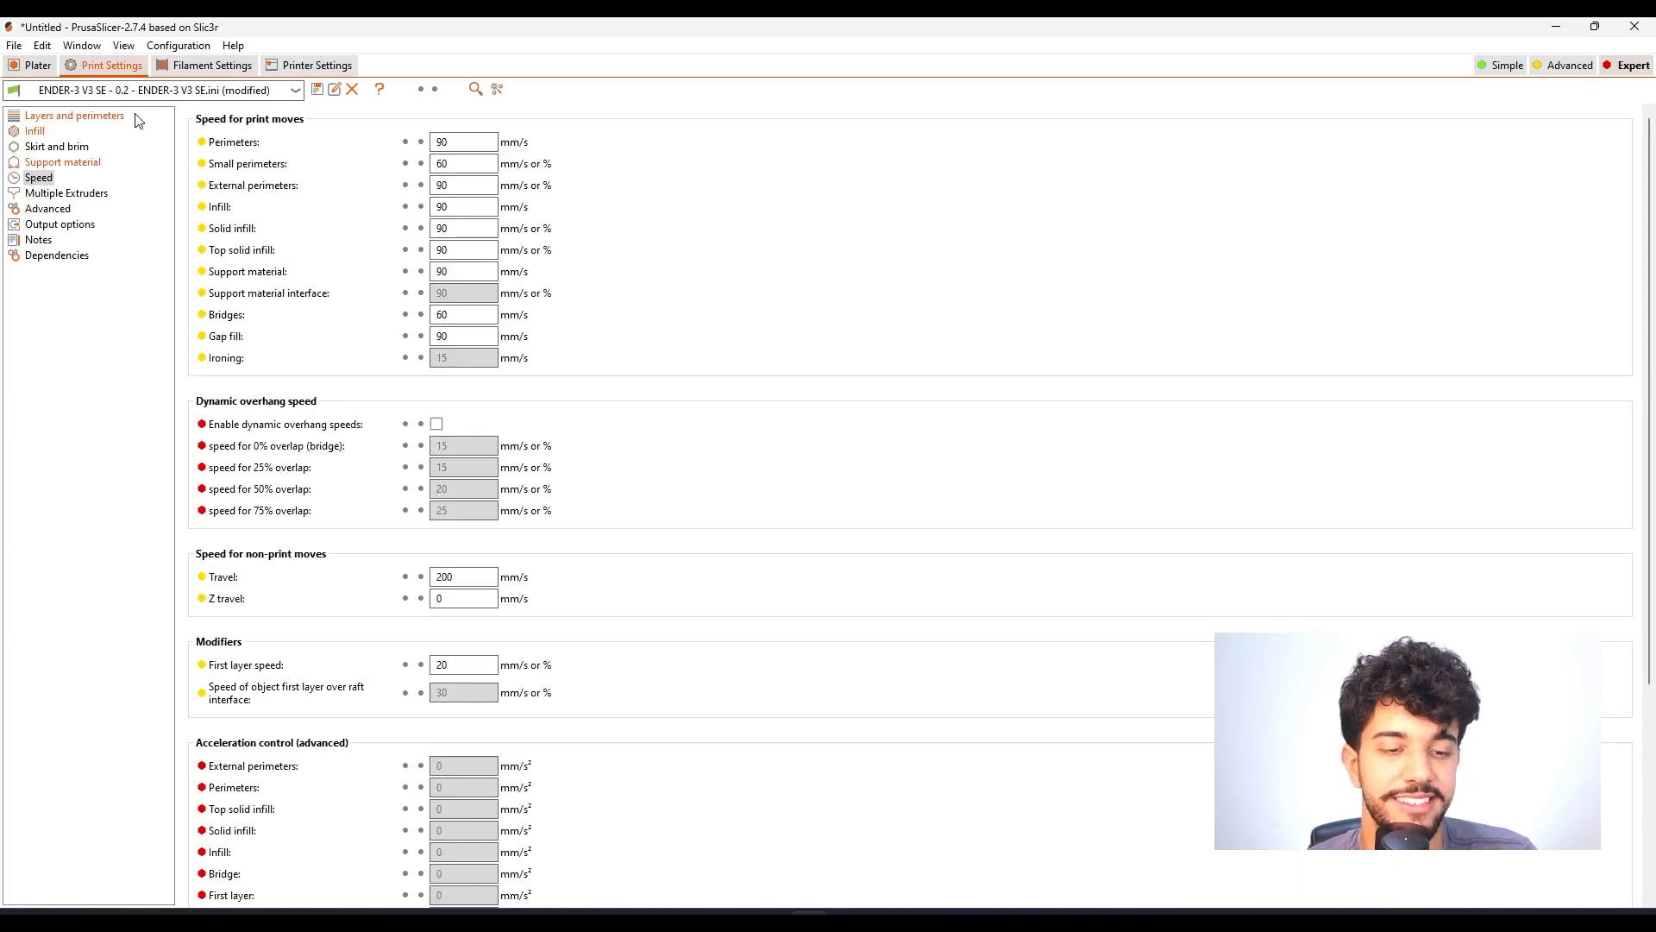
left_click(60, 115)
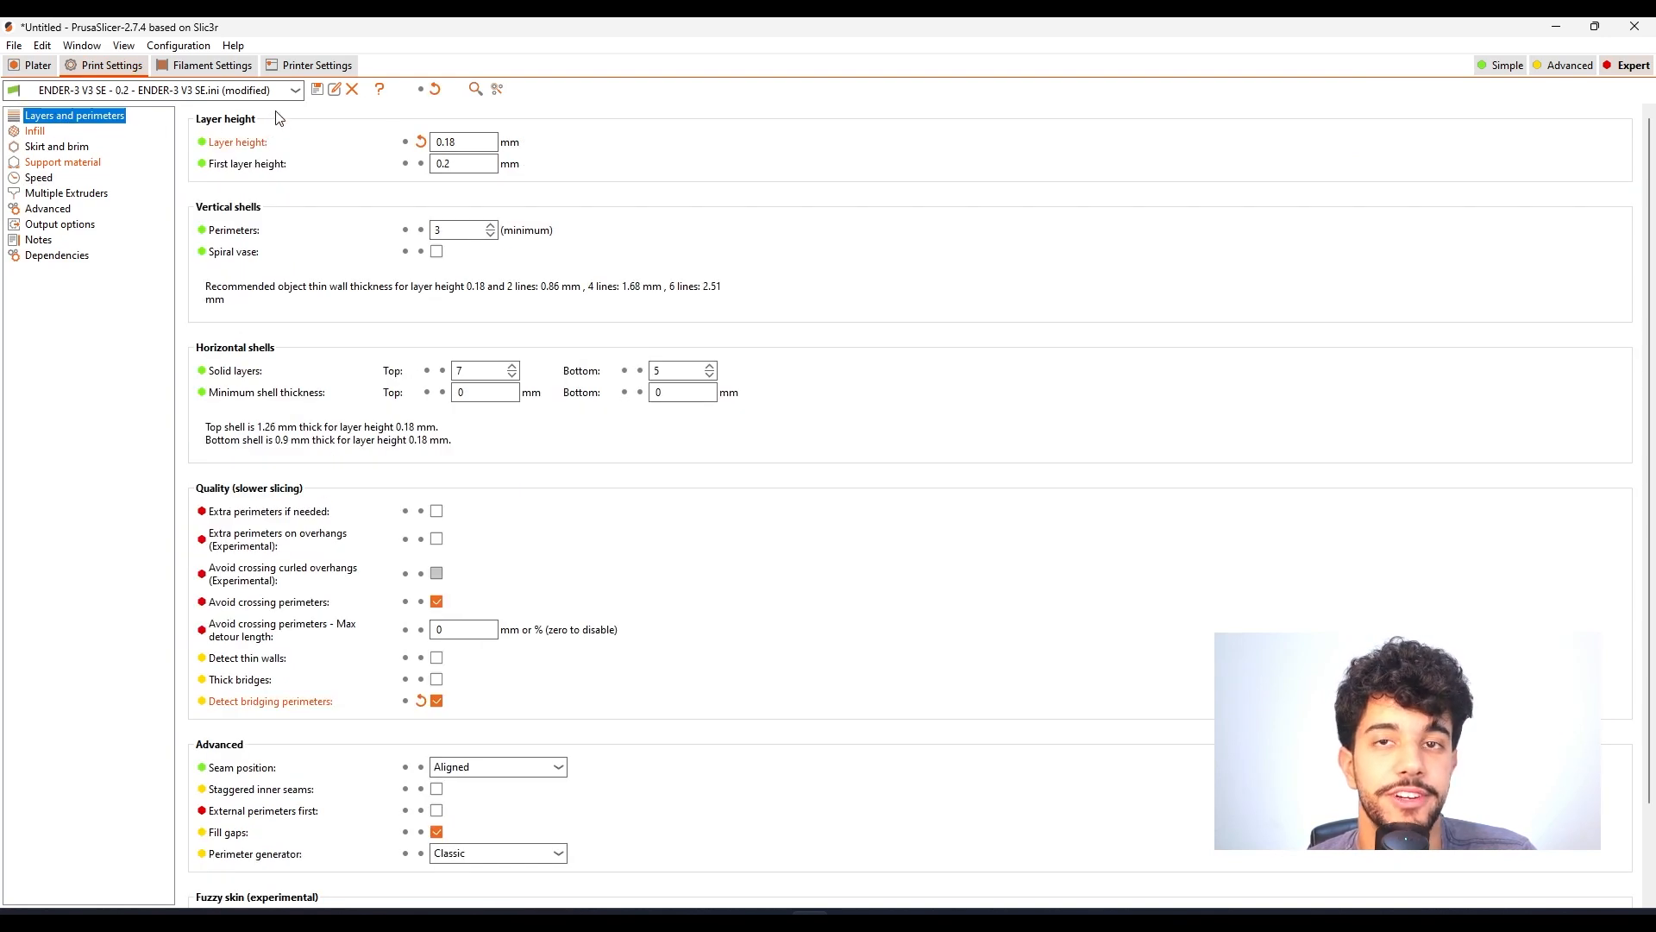
left_click(434, 88)
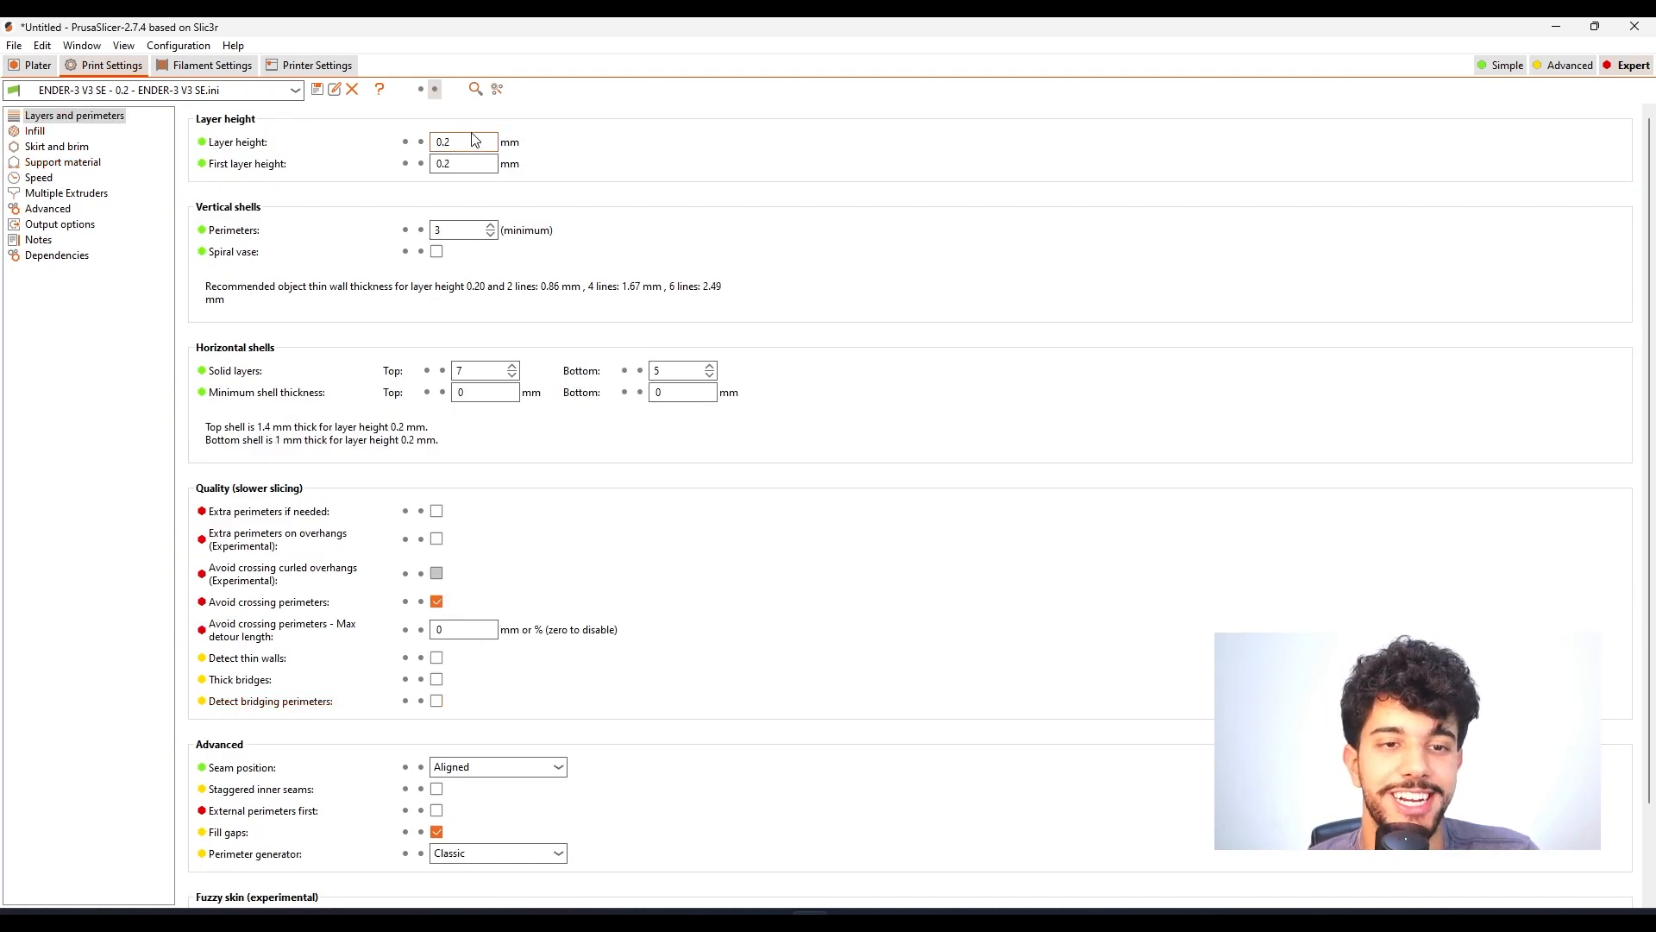
mouse_move(472, 141)
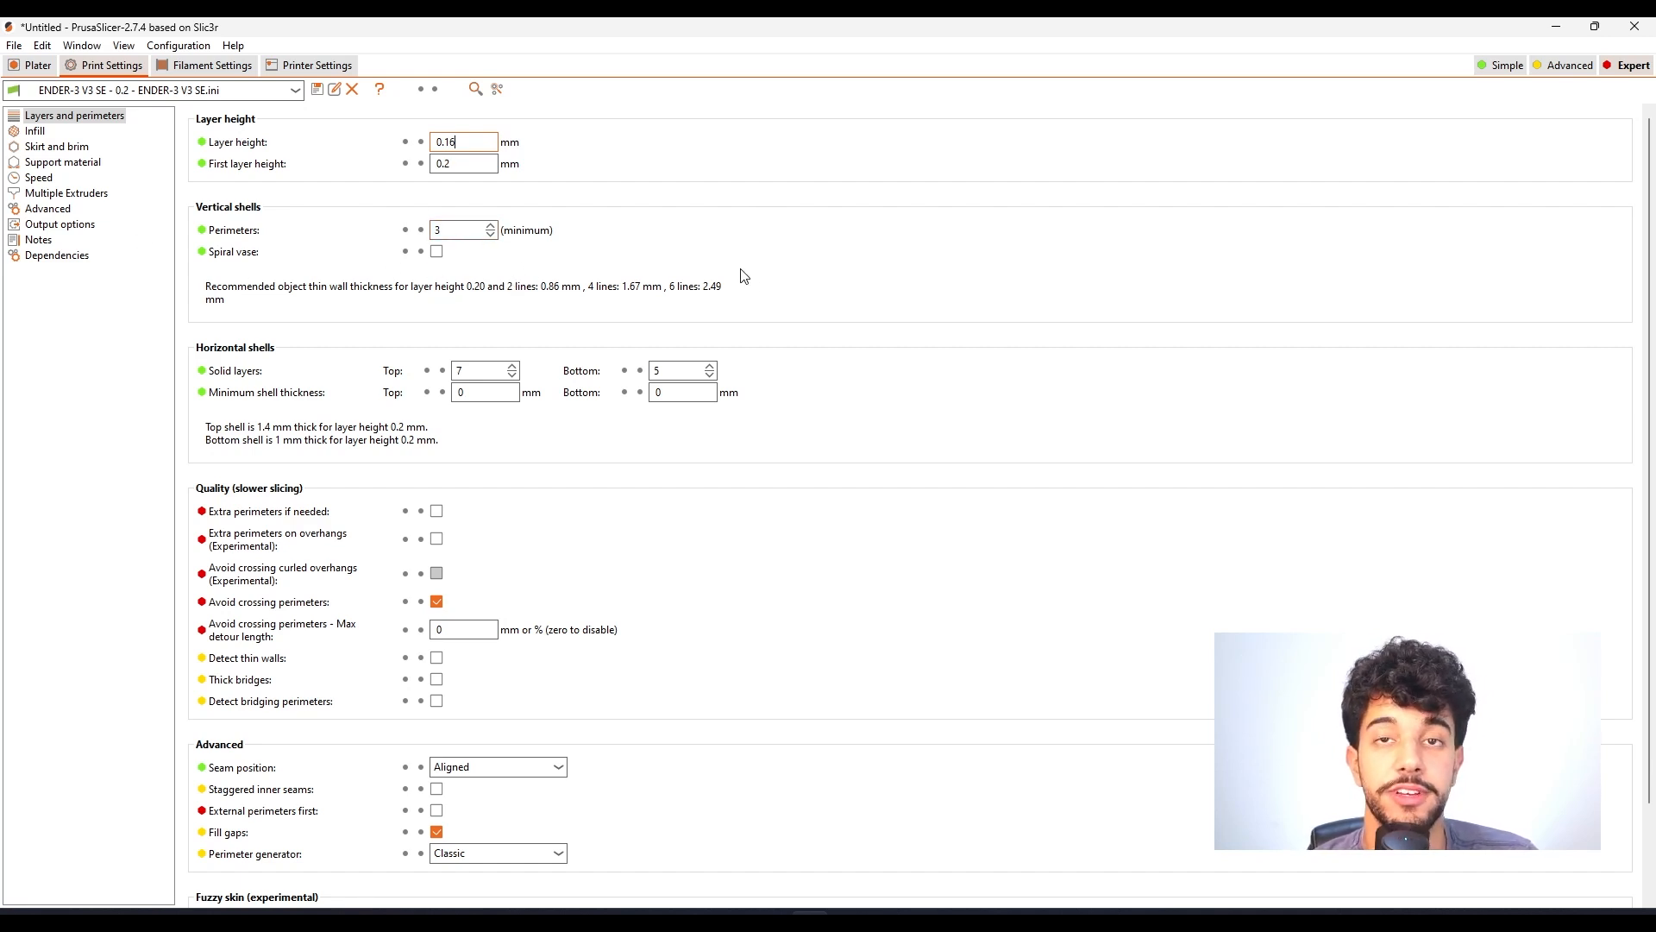
- Set the infill density of the print profile to 12%
left_click(34, 132)
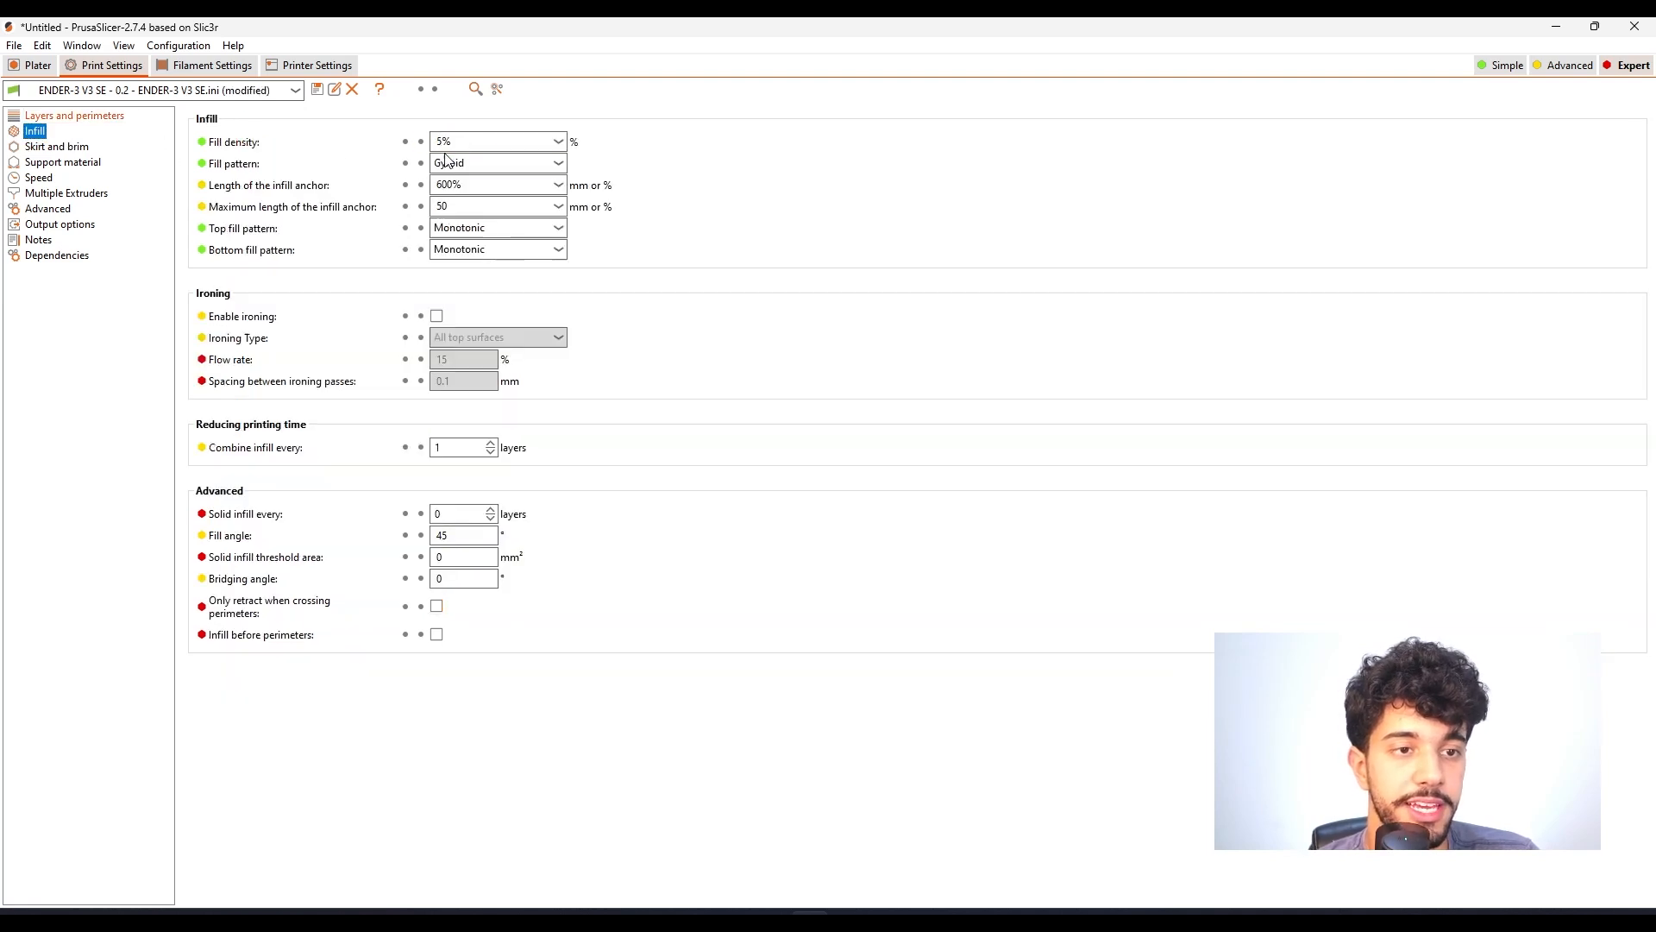
left_click(437, 141)
type("1")
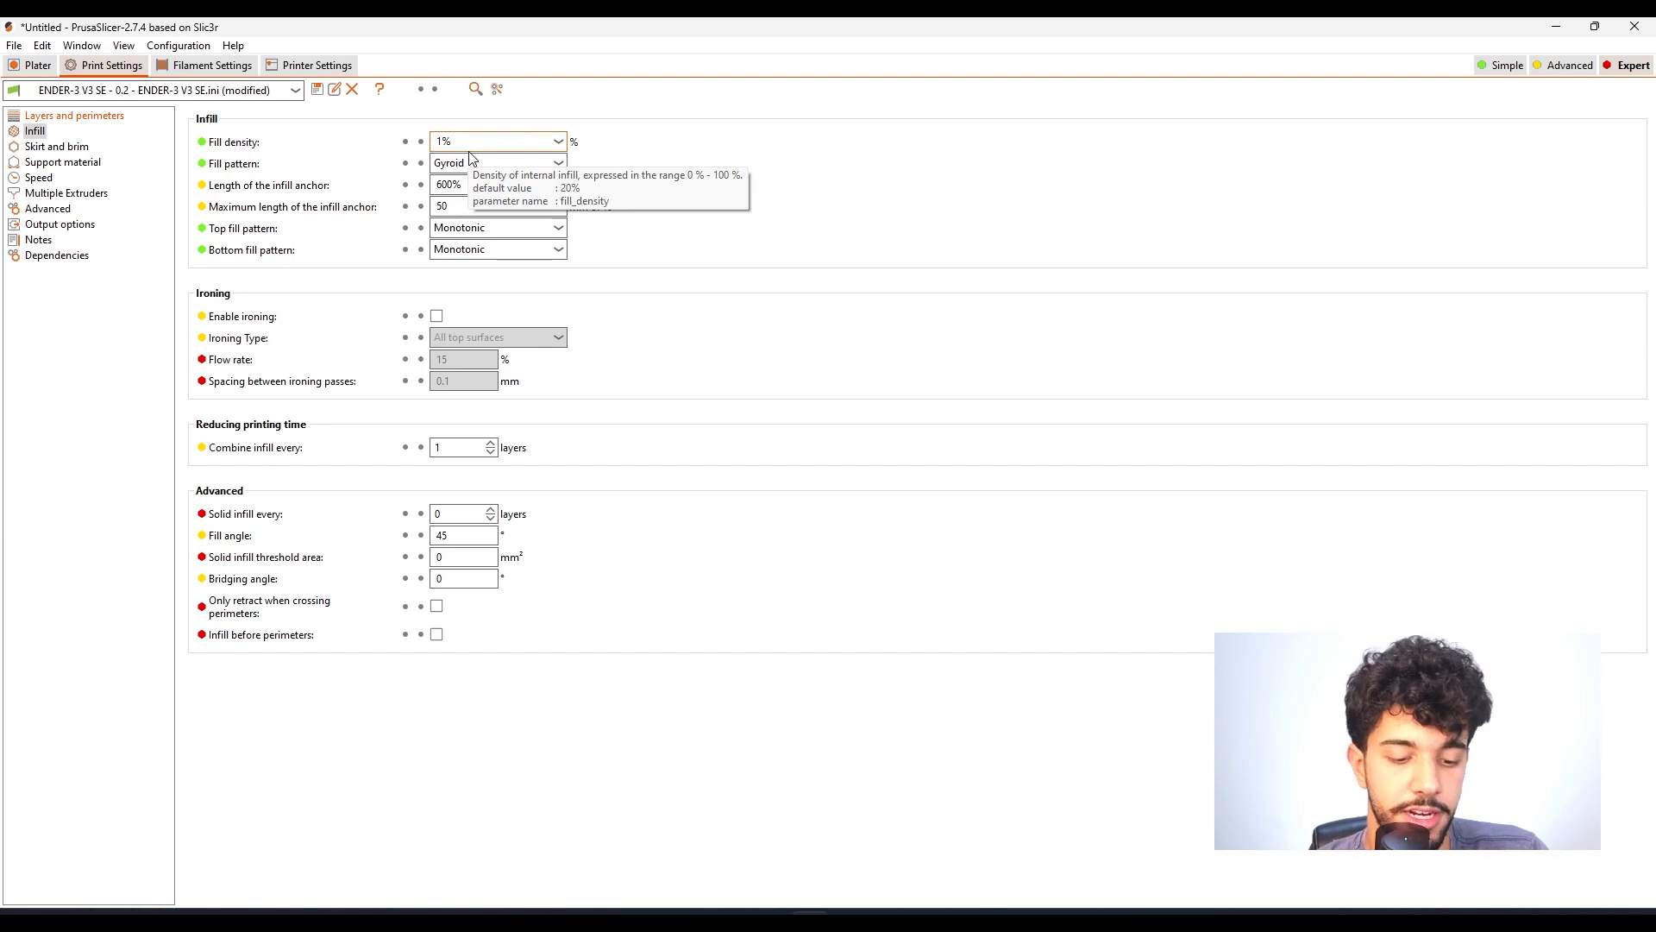
type("2")
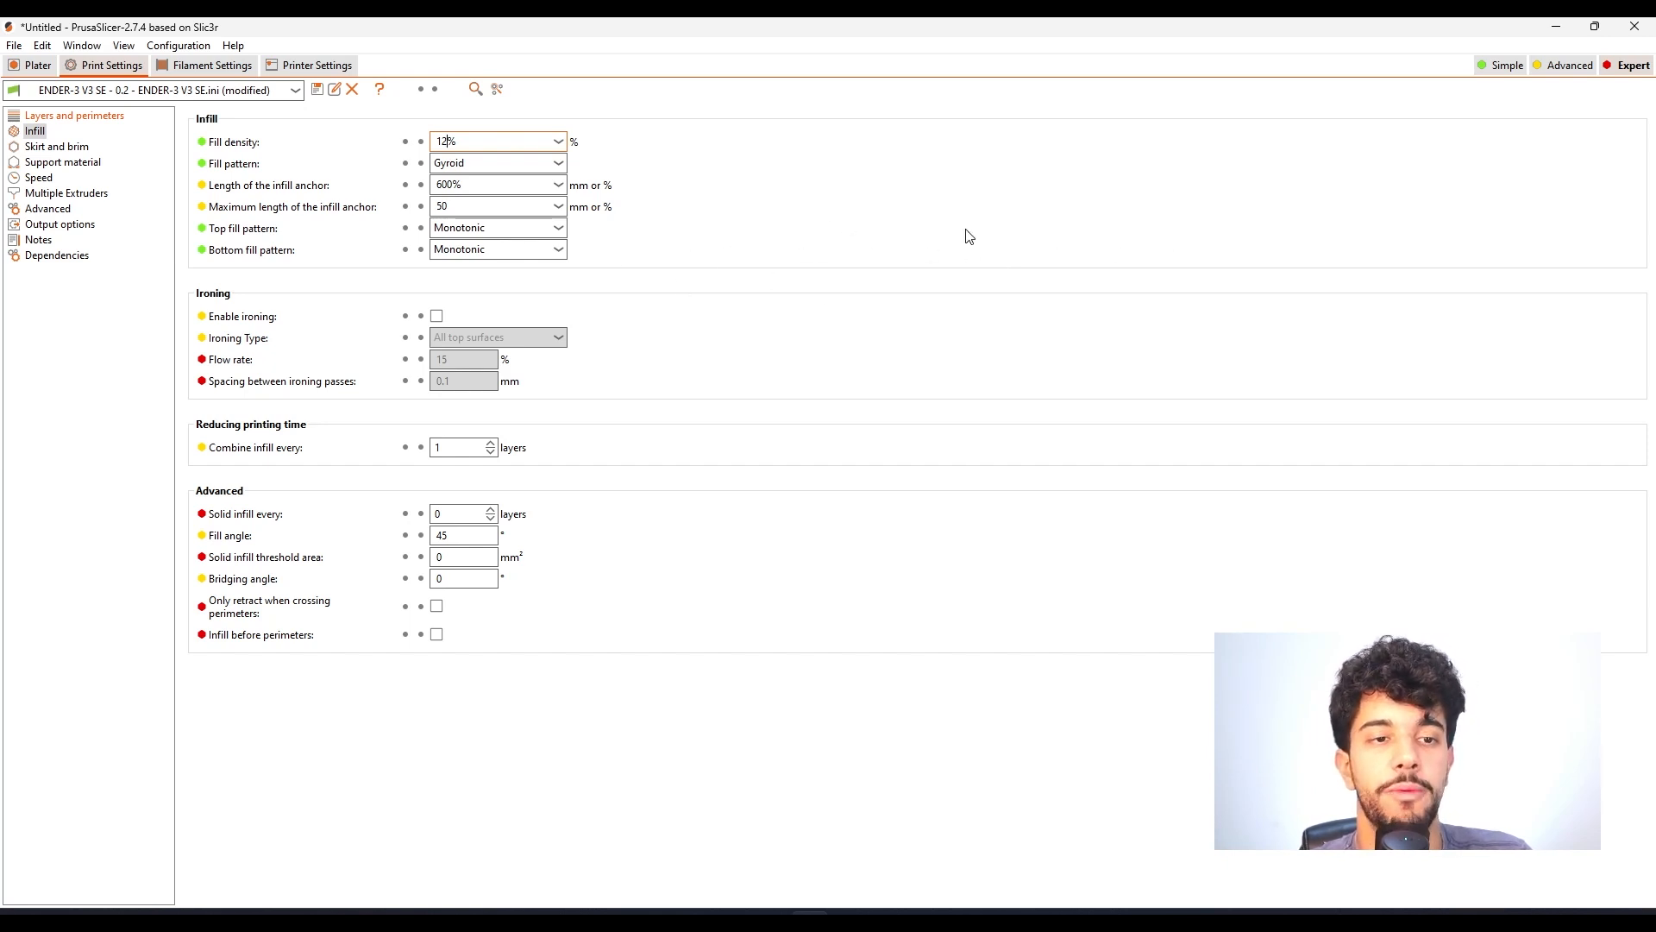
- Review the skirt and brim settings and inspect the holder's underside opening and the small nozzle part on the plate
left_click(56, 146)
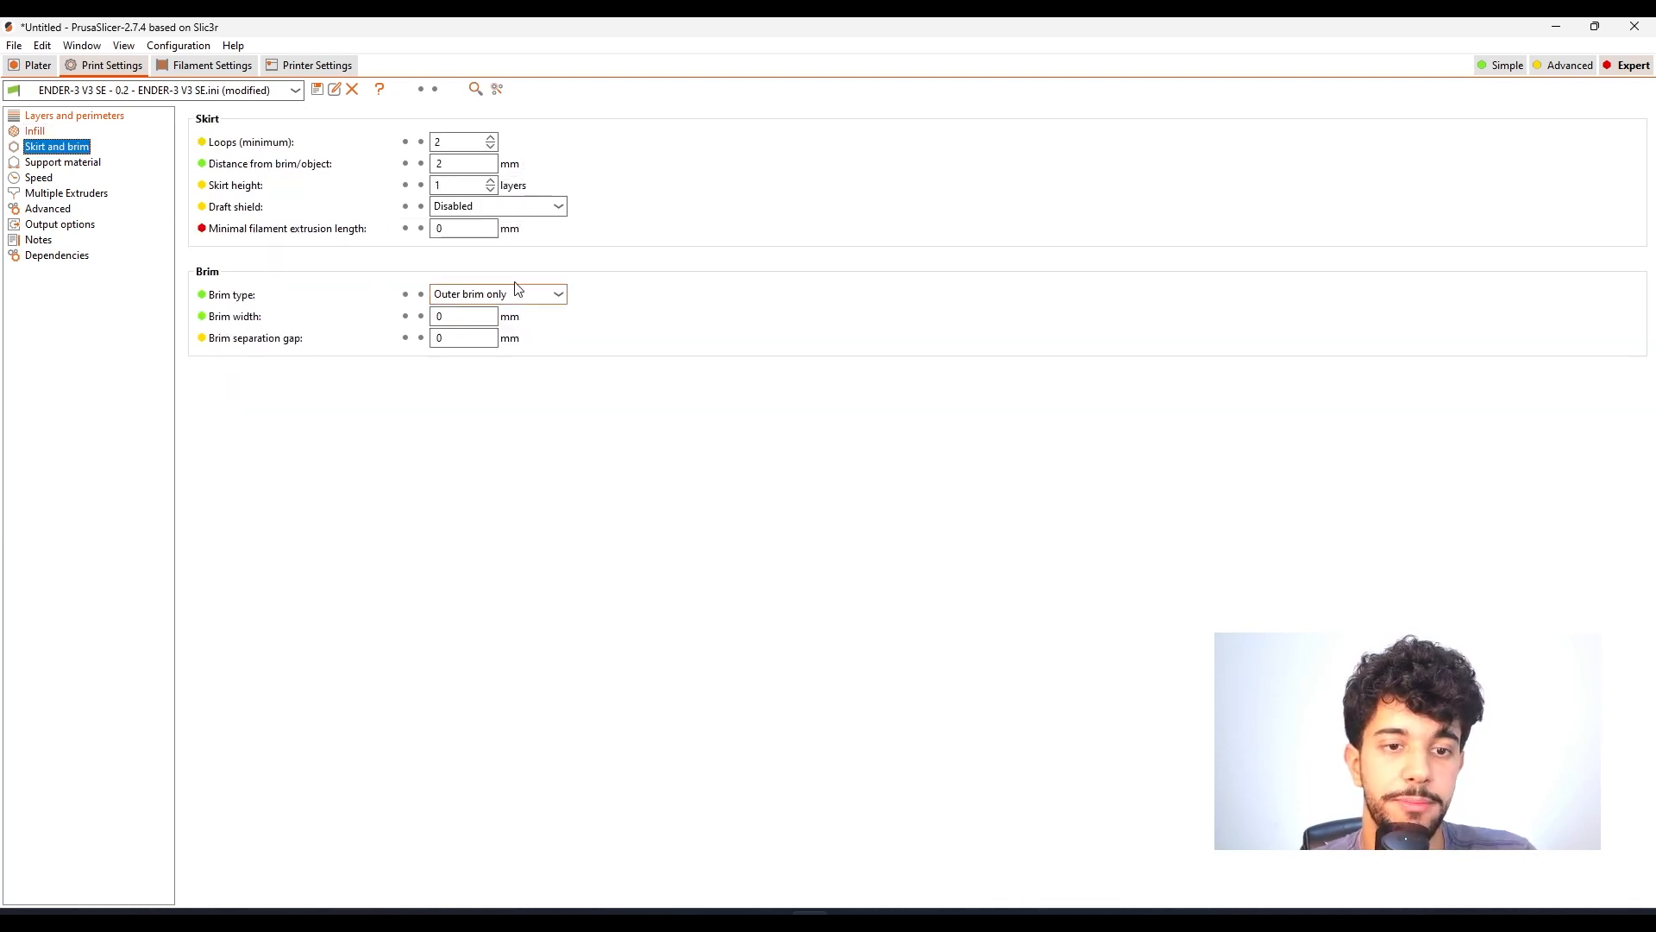
left_click(20, 69)
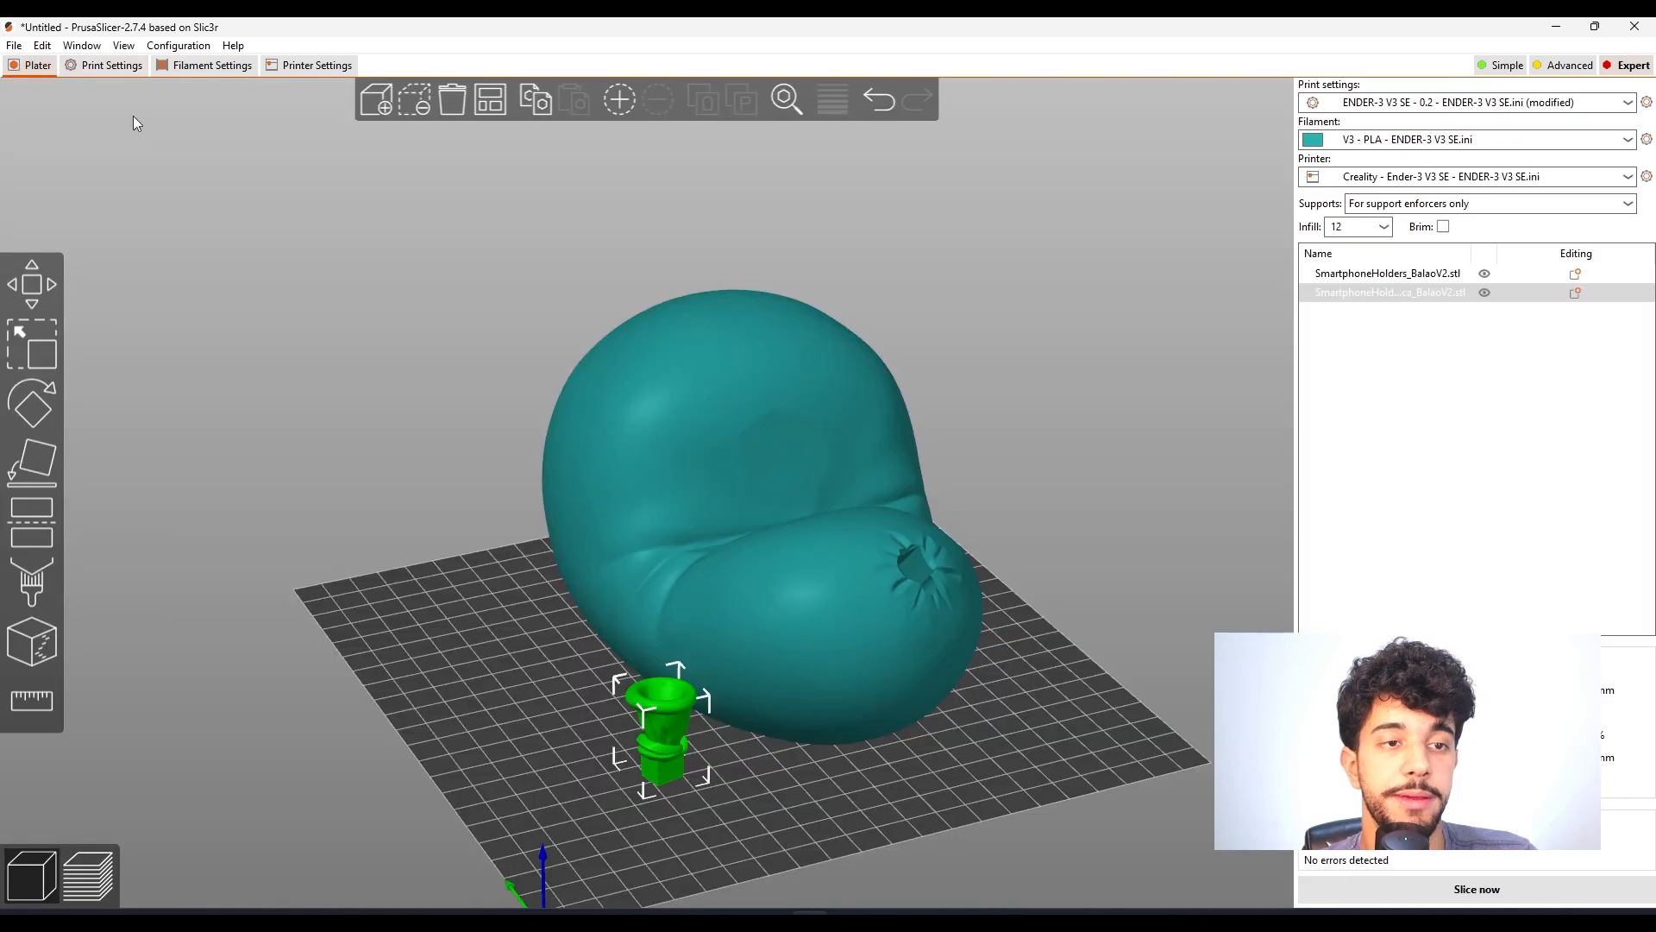
left_click(994, 769)
left_click_drag(909, 769, 939, 712)
left_click(798, 729)
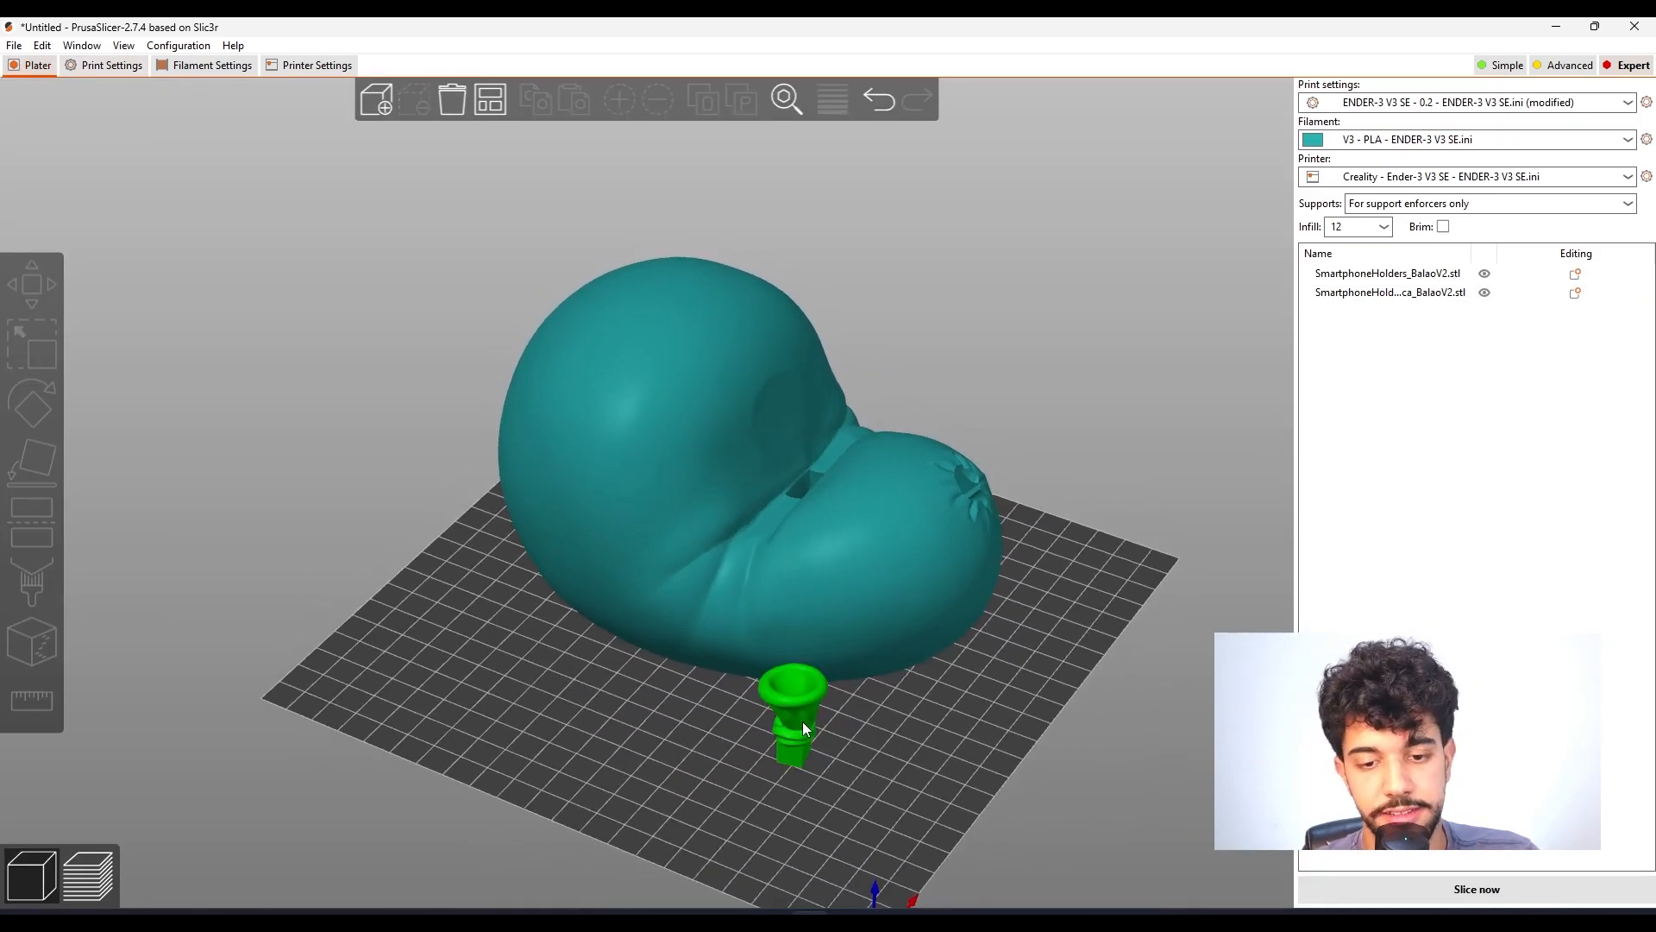
left_click_drag(910, 753, 858, 448)
scroll(819, 396, "up", 10)
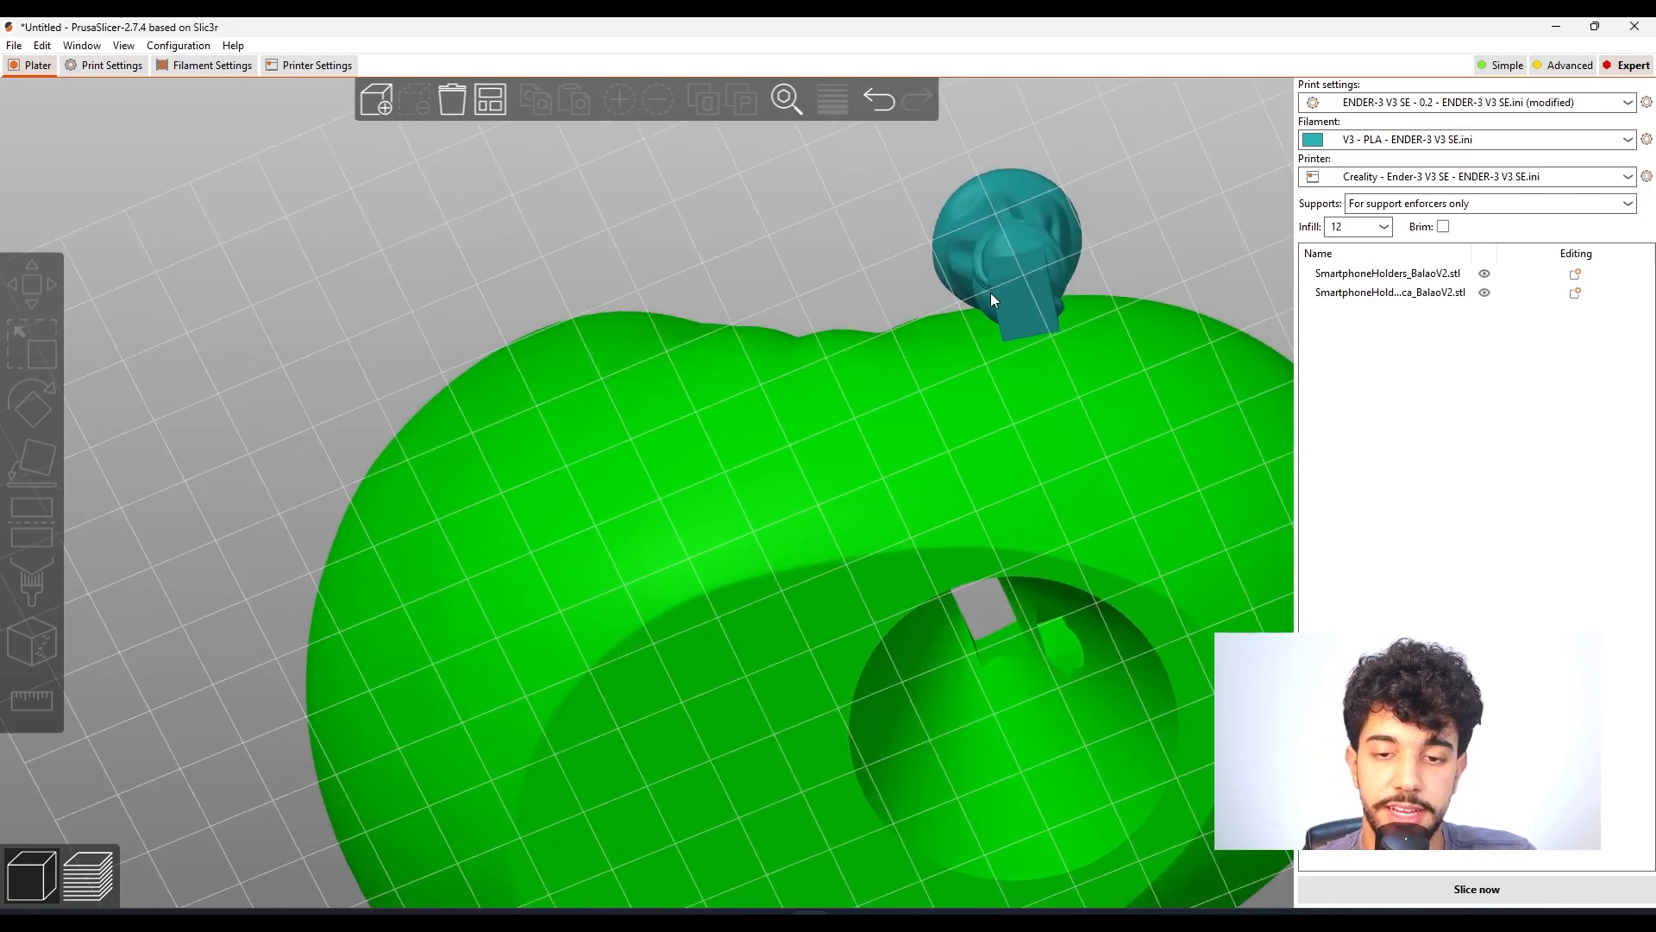
scroll(937, 345, "down", 10)
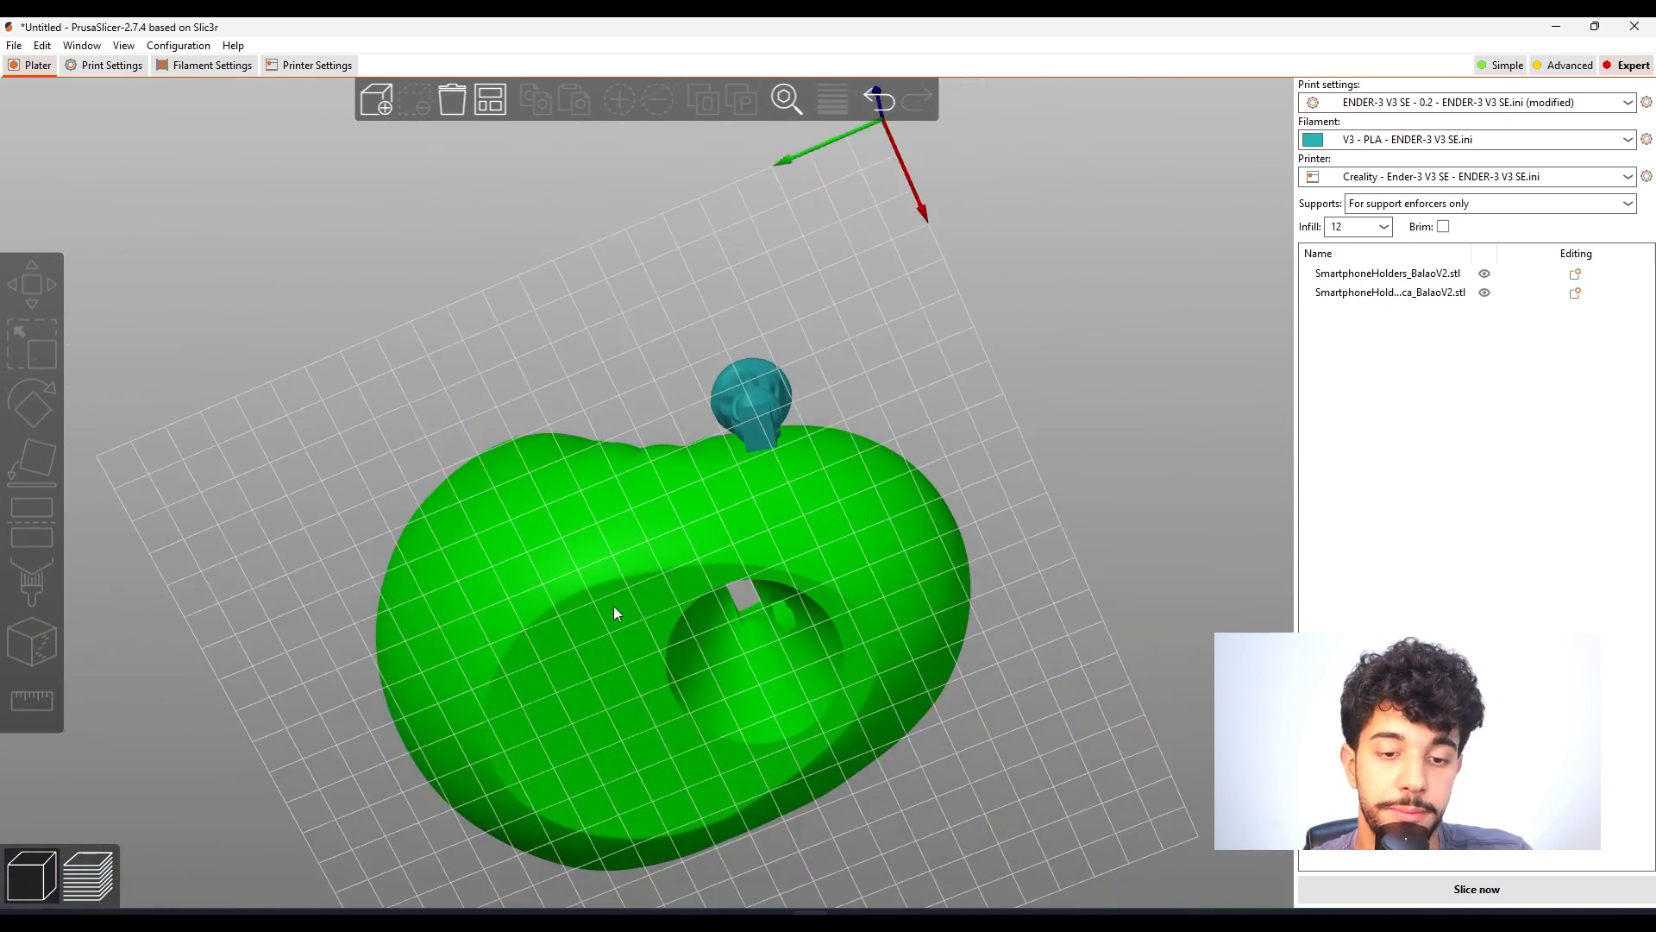
left_click_drag(925, 559, 906, 341)
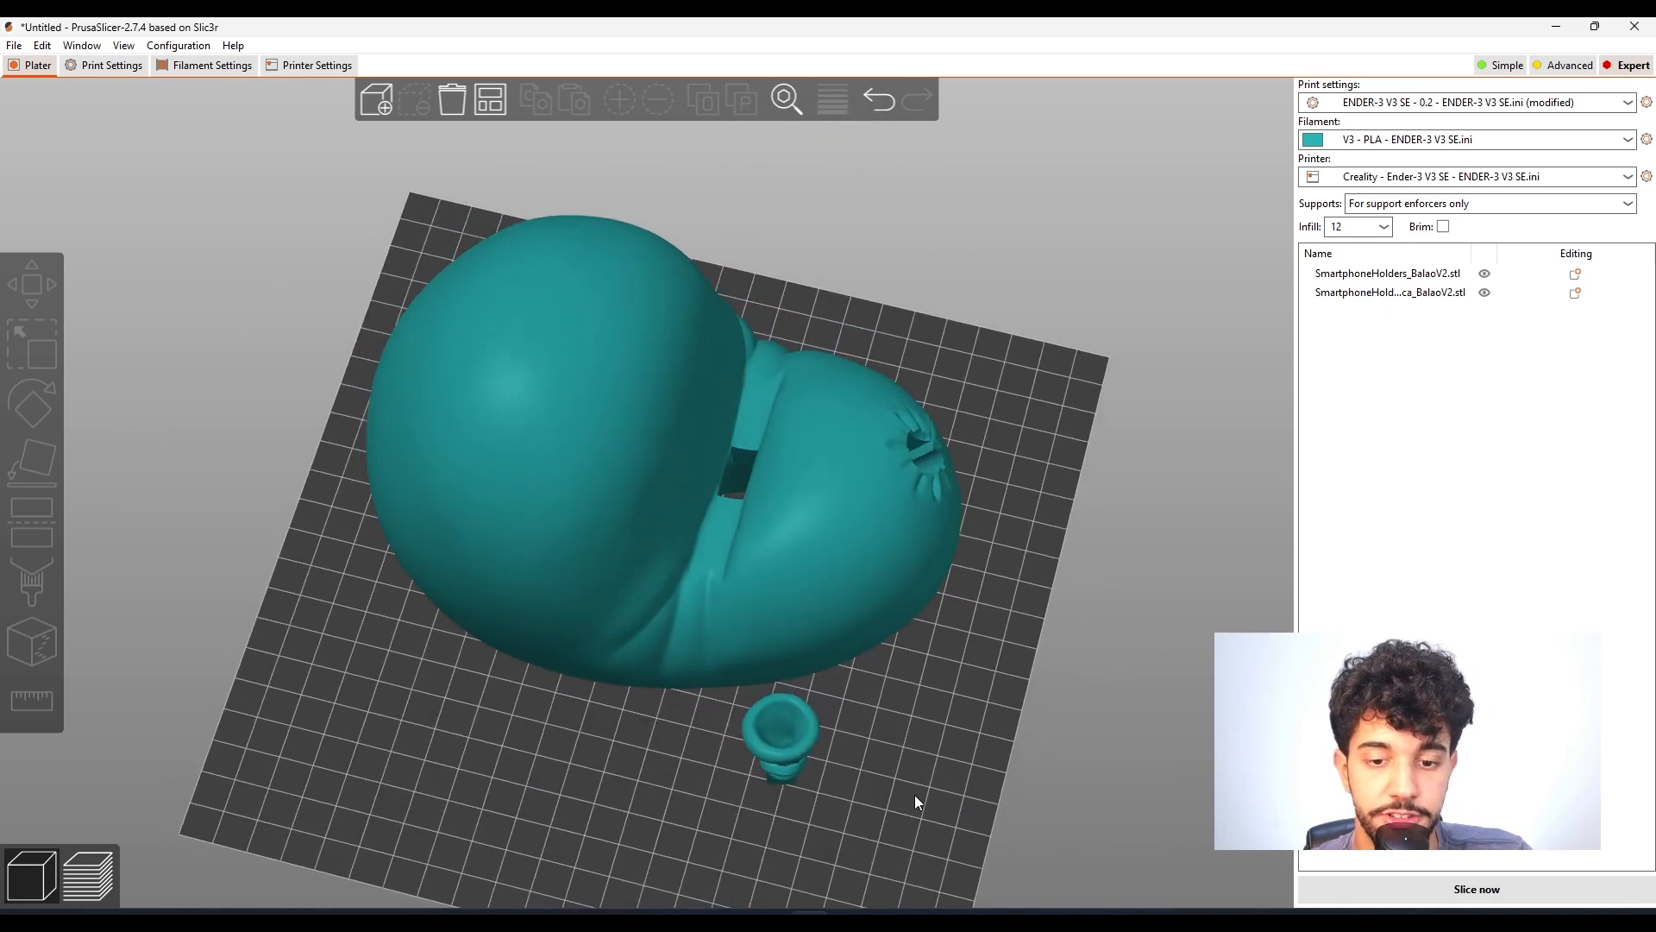
left_click_drag(914, 794, 748, 721)
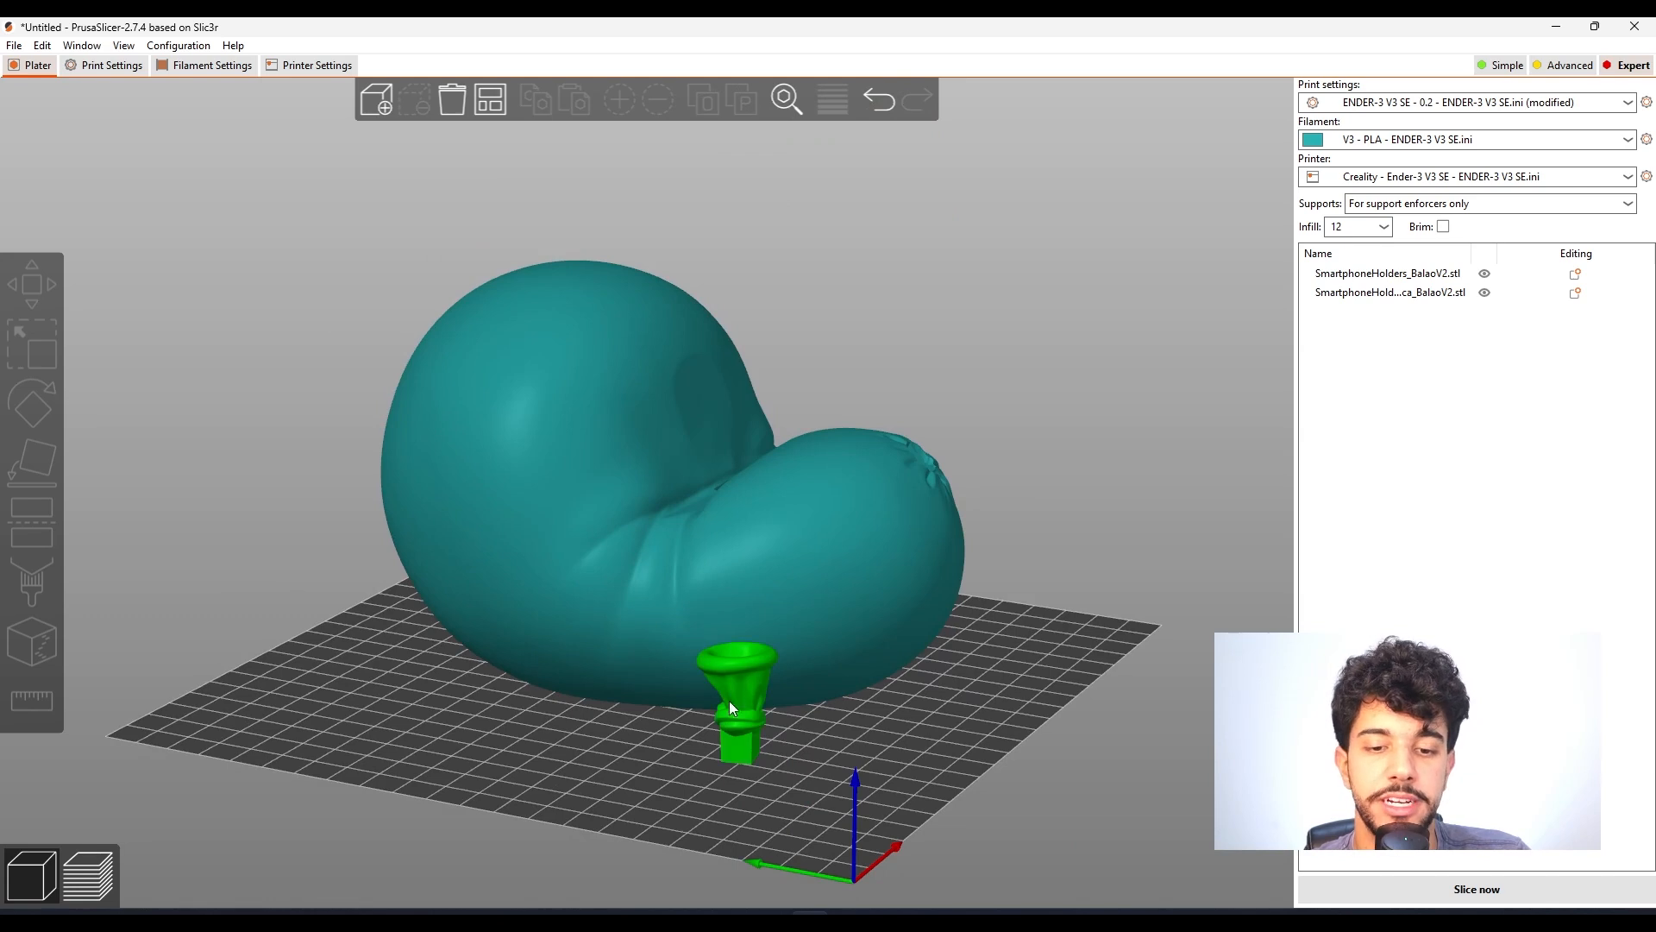
- Turn off support material generation in the print profile and return to the models on the plate
left_click(101, 67)
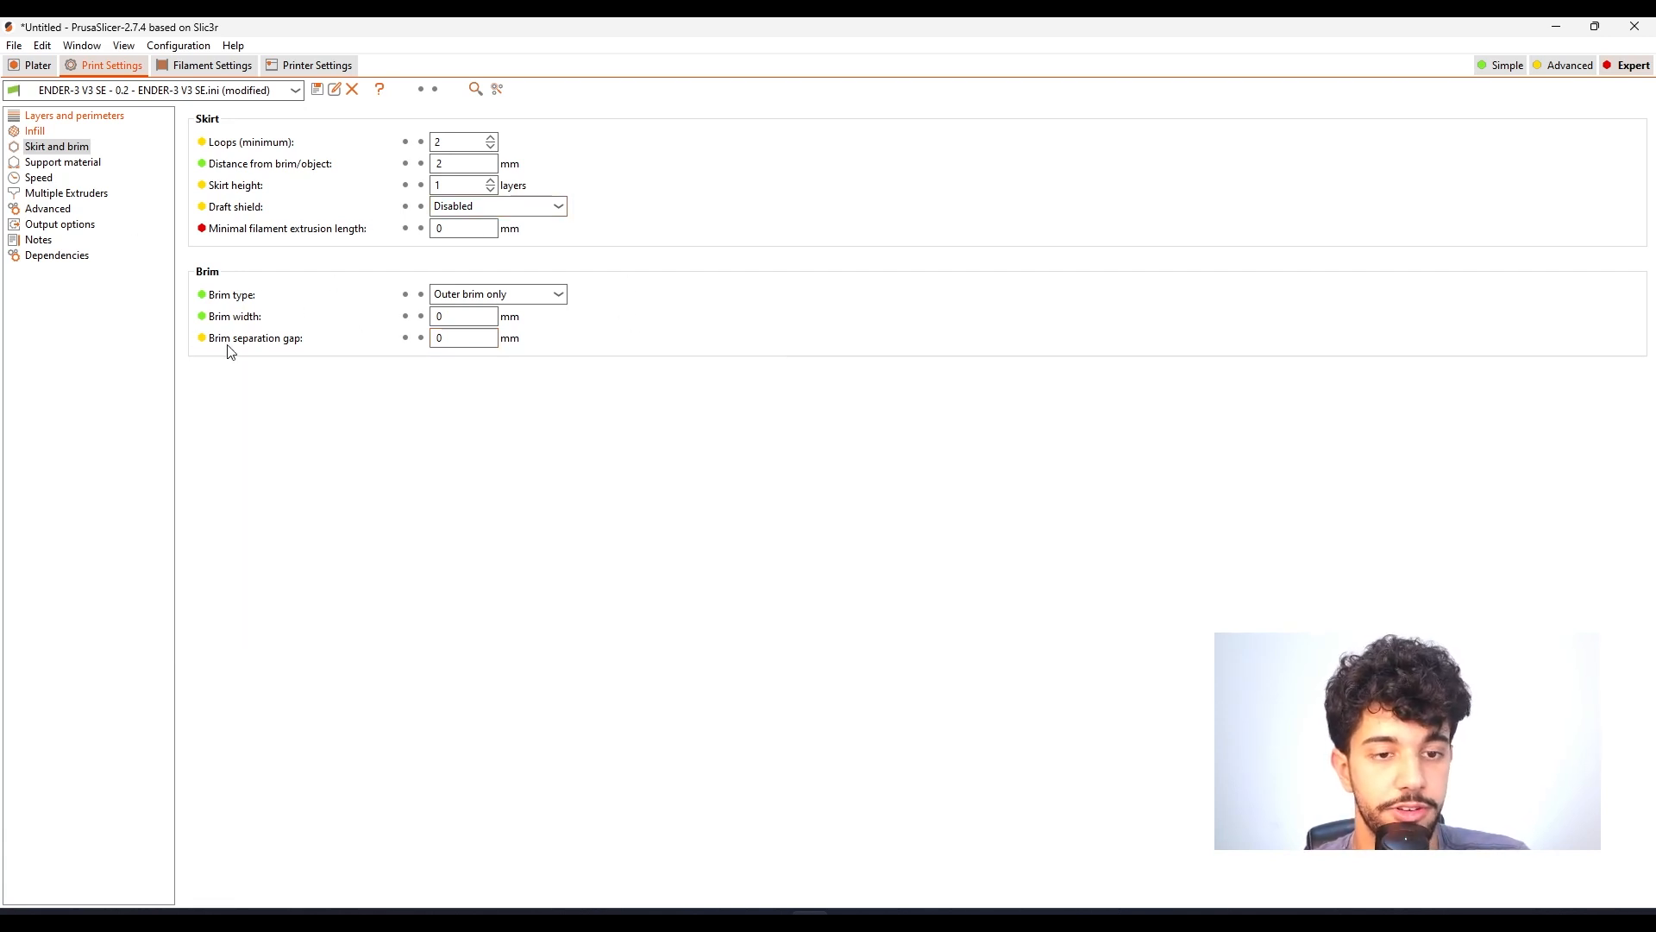
left_click(82, 162)
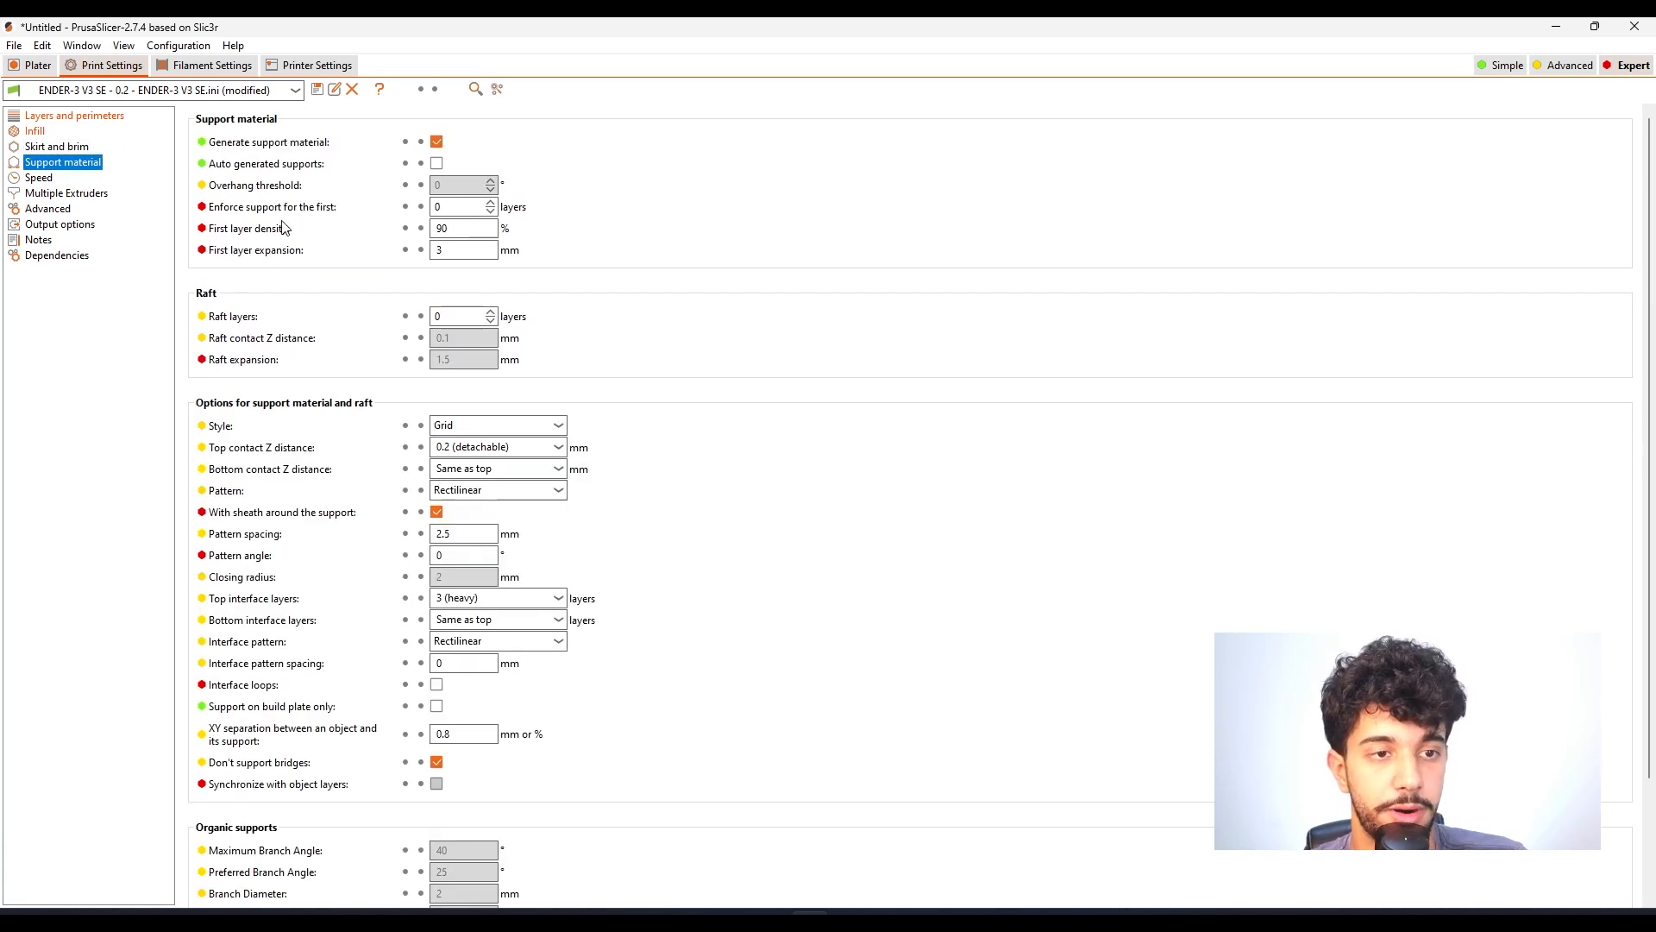
left_click(436, 142)
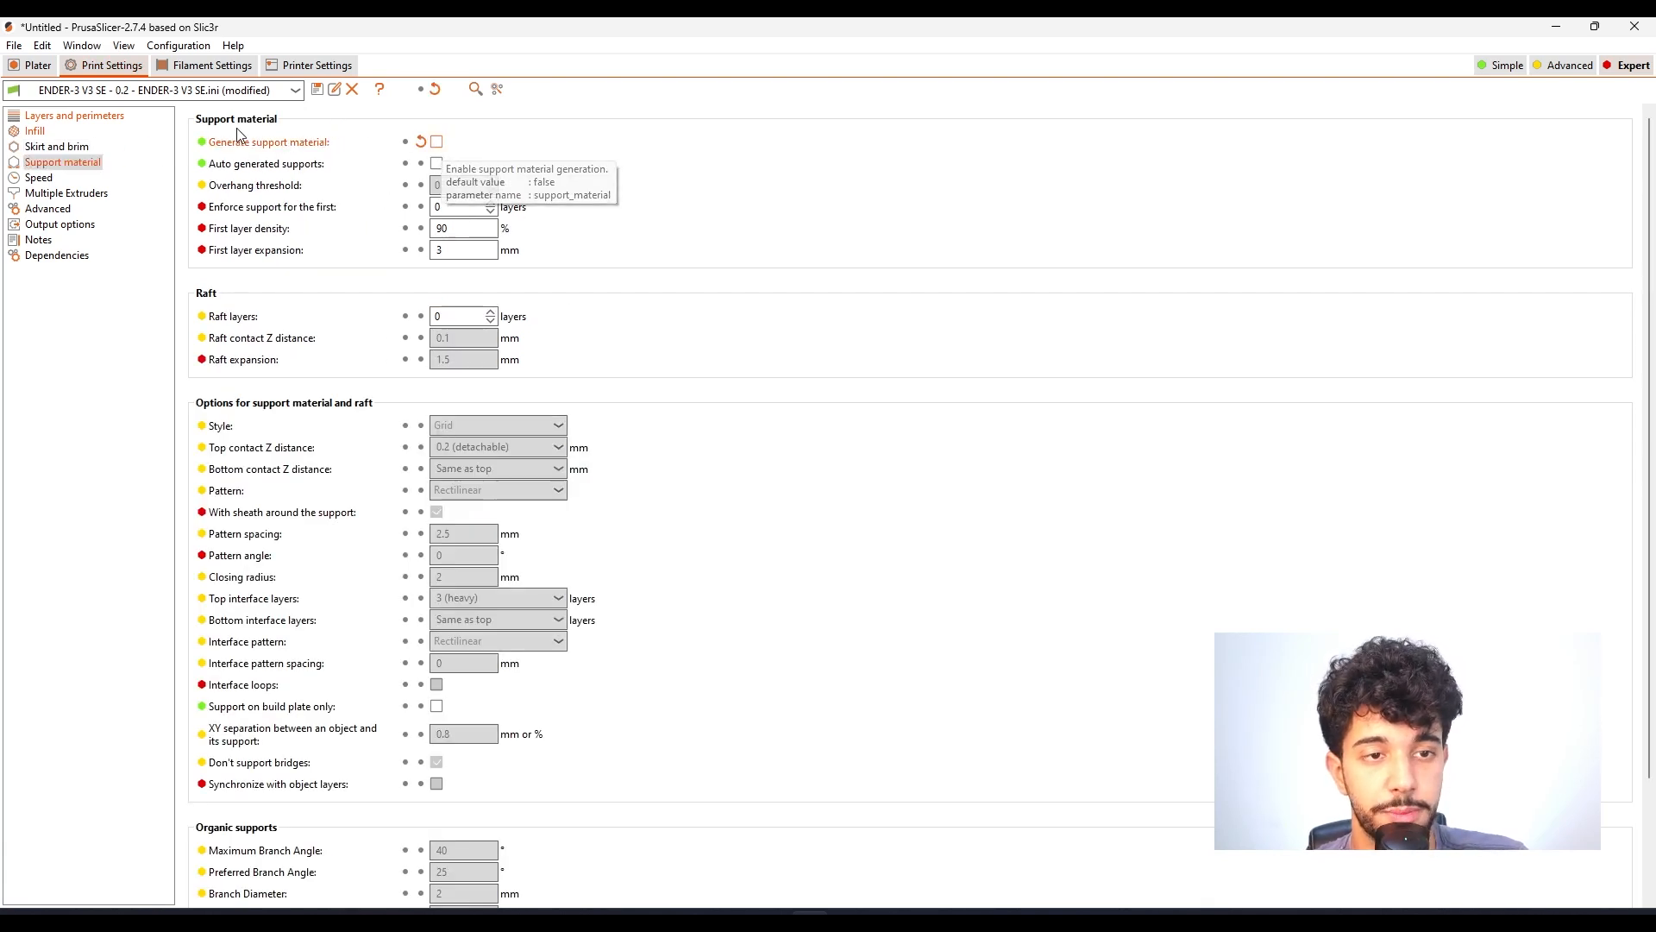
left_click(49, 69)
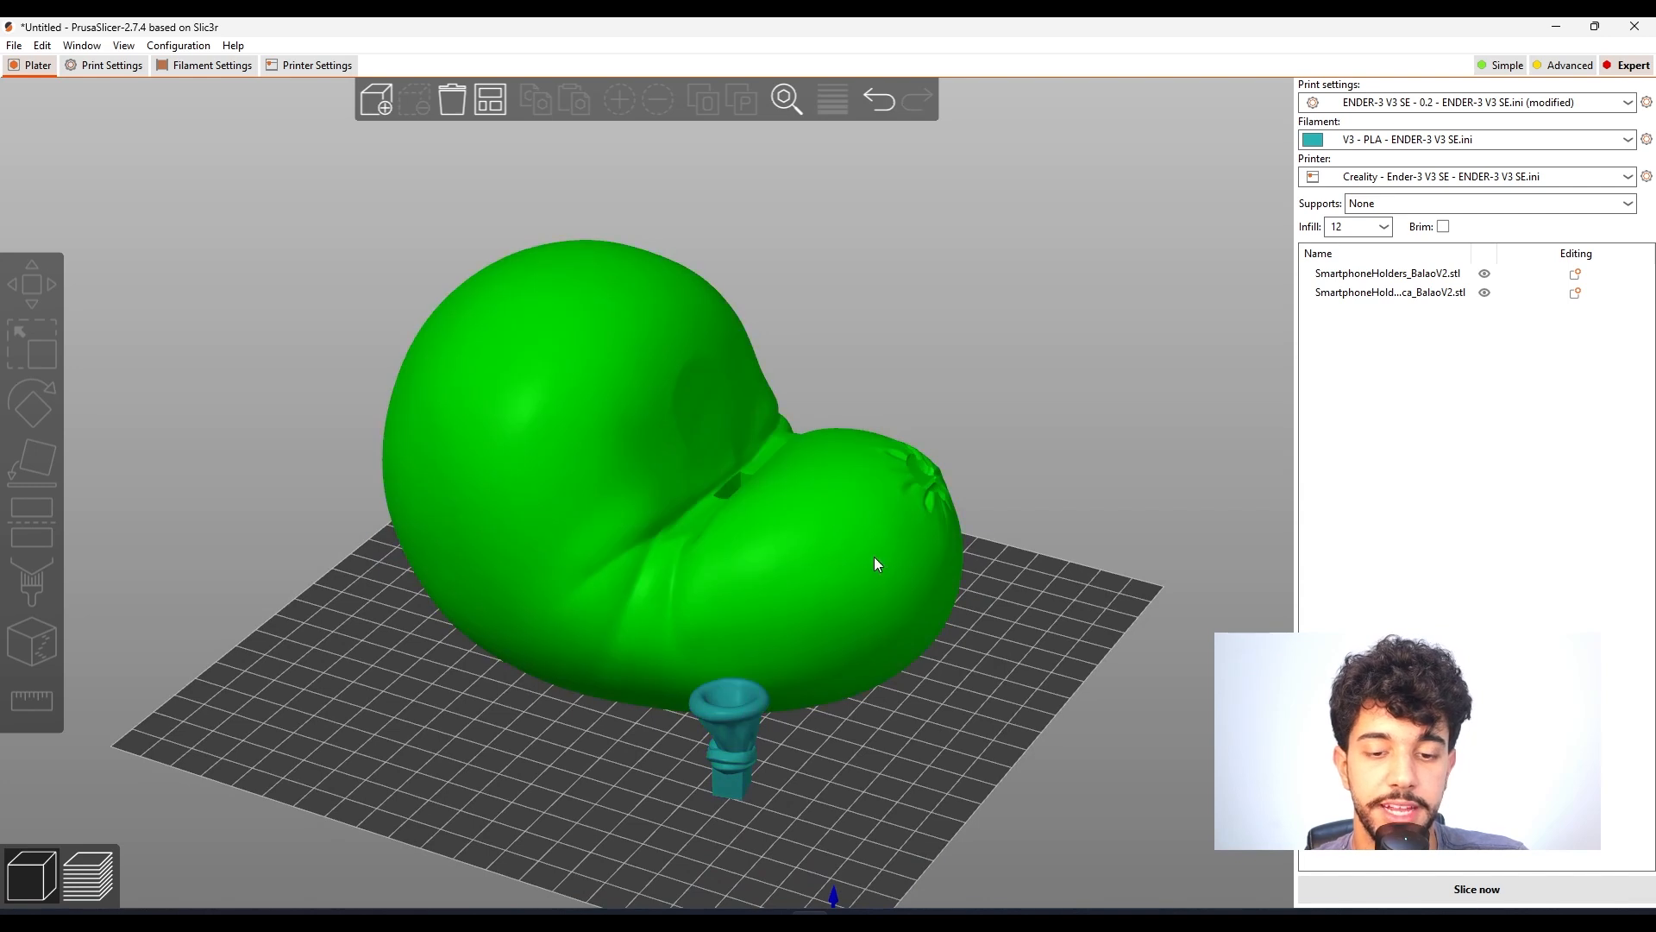
left_click_drag(898, 676, 740, 503)
- Review the print profile's speed settings for print moves, travel and the first layer
left_click(138, 64)
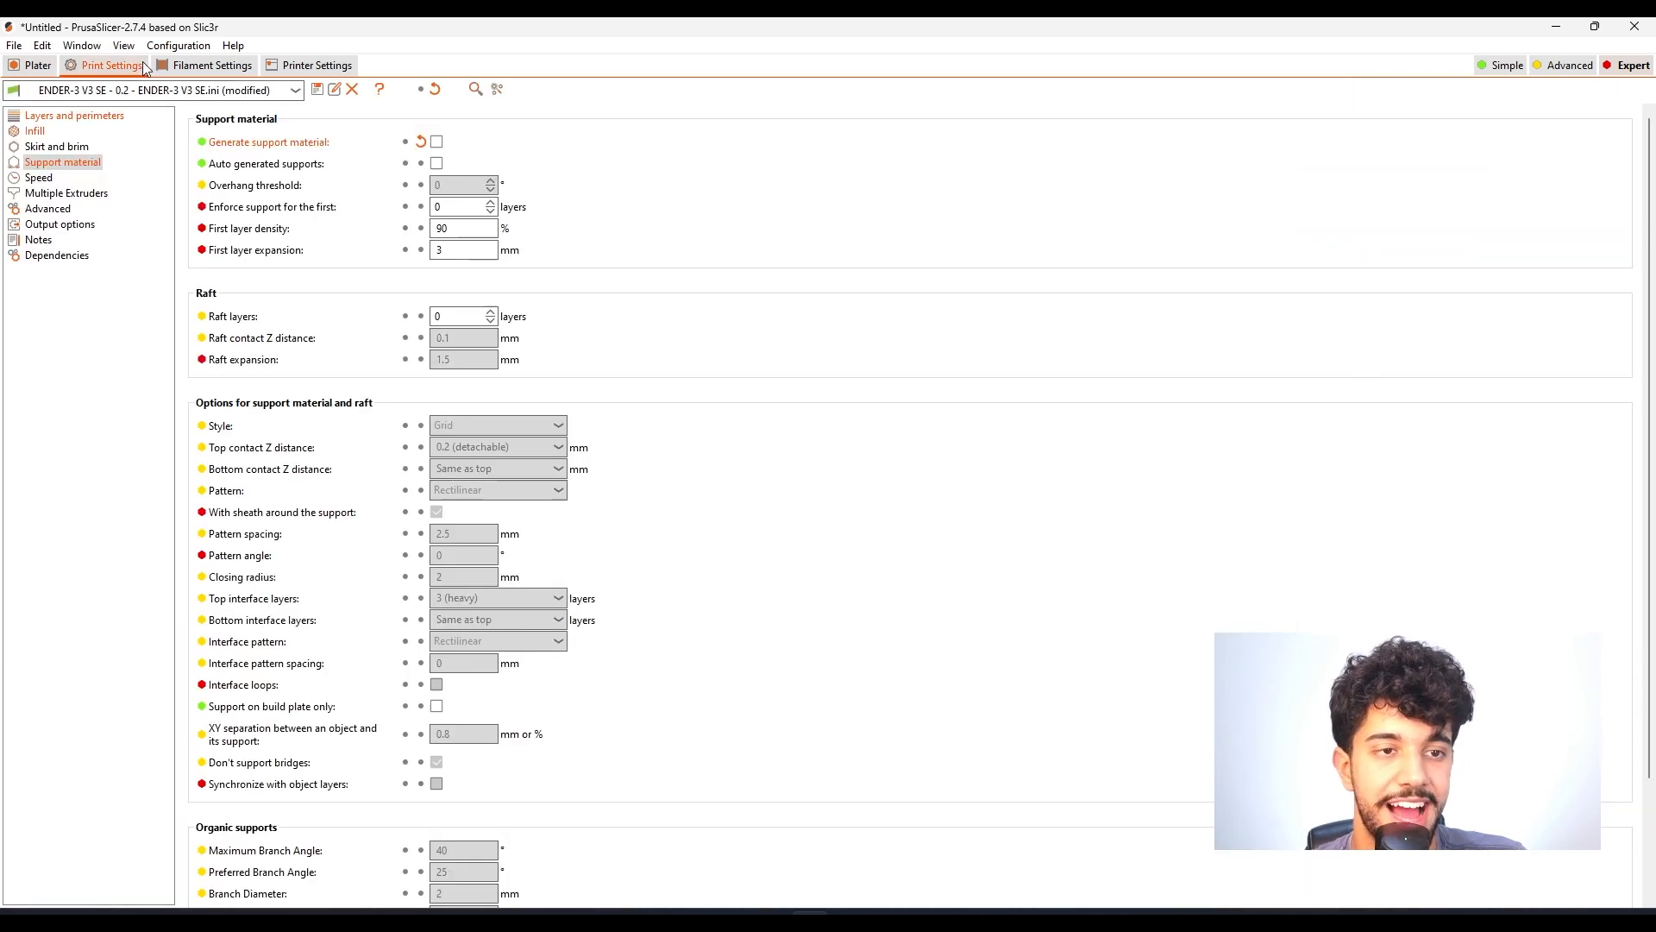
left_click(39, 178)
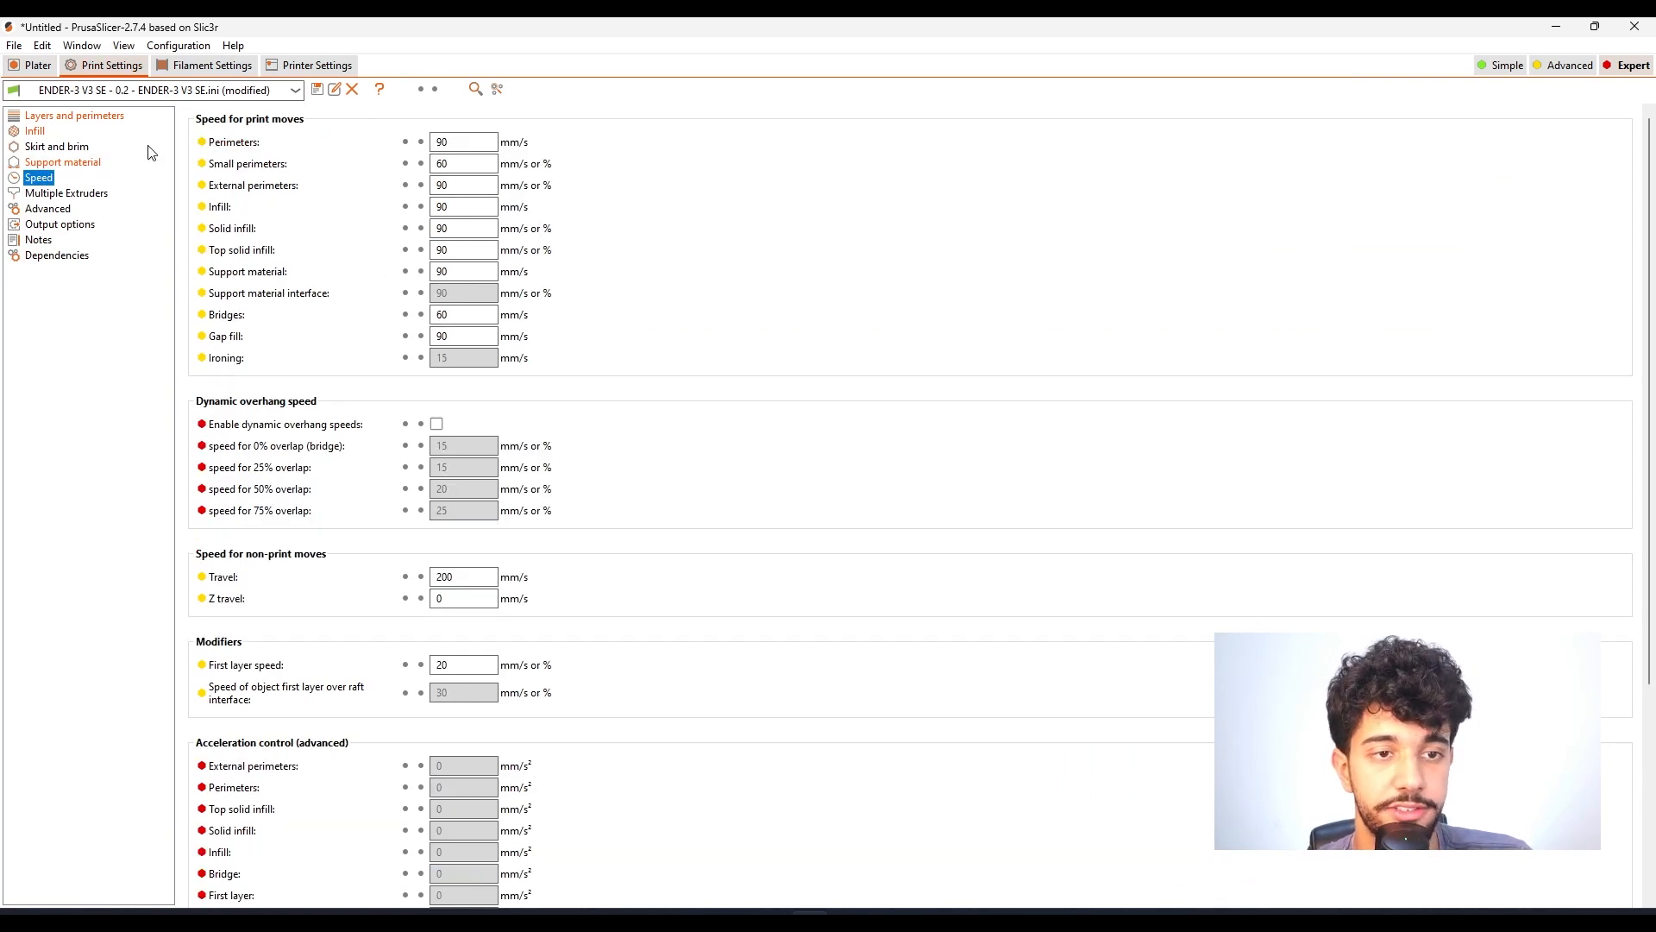
left_click(39, 66)
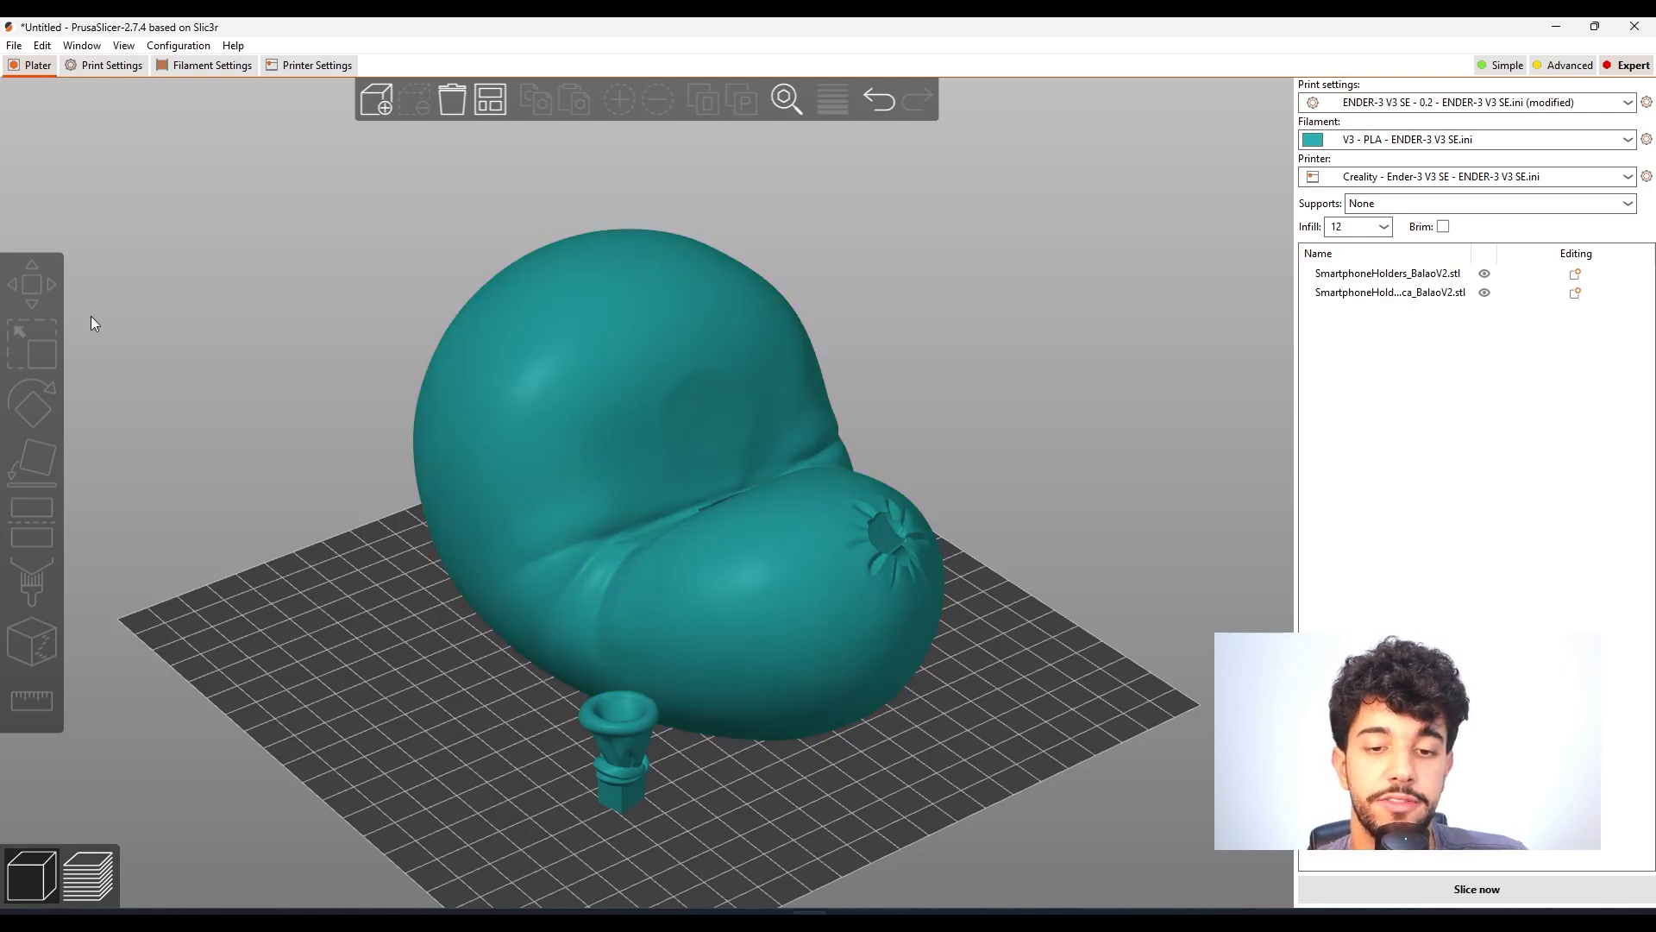
left_click(108, 66)
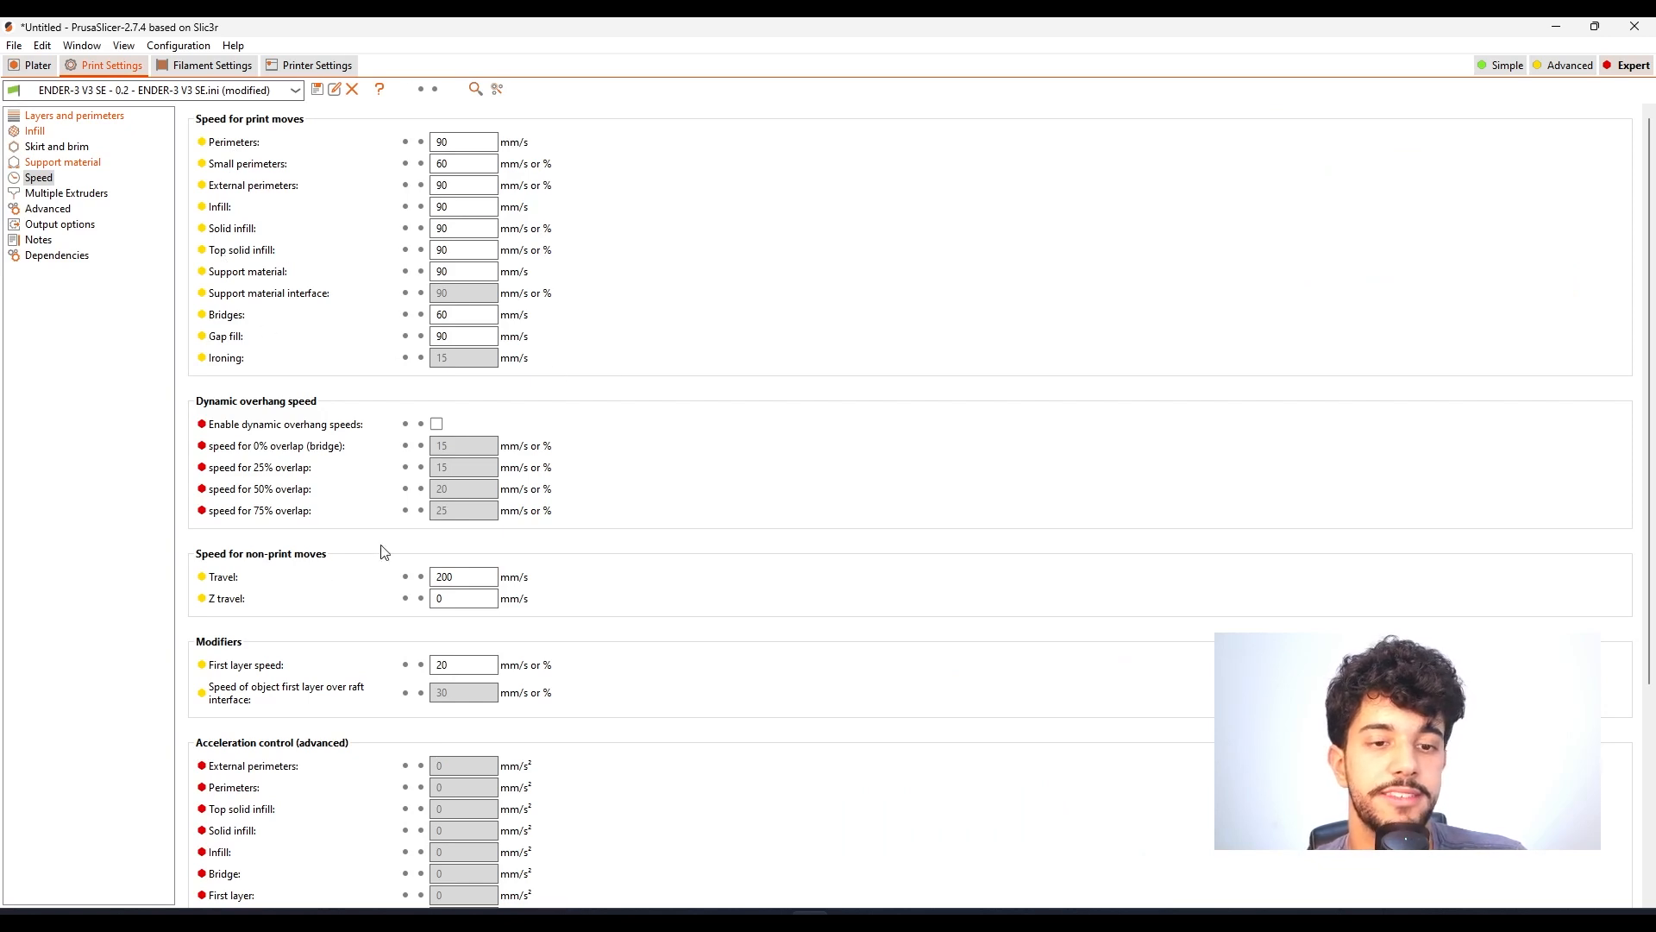
left_click(38, 67)
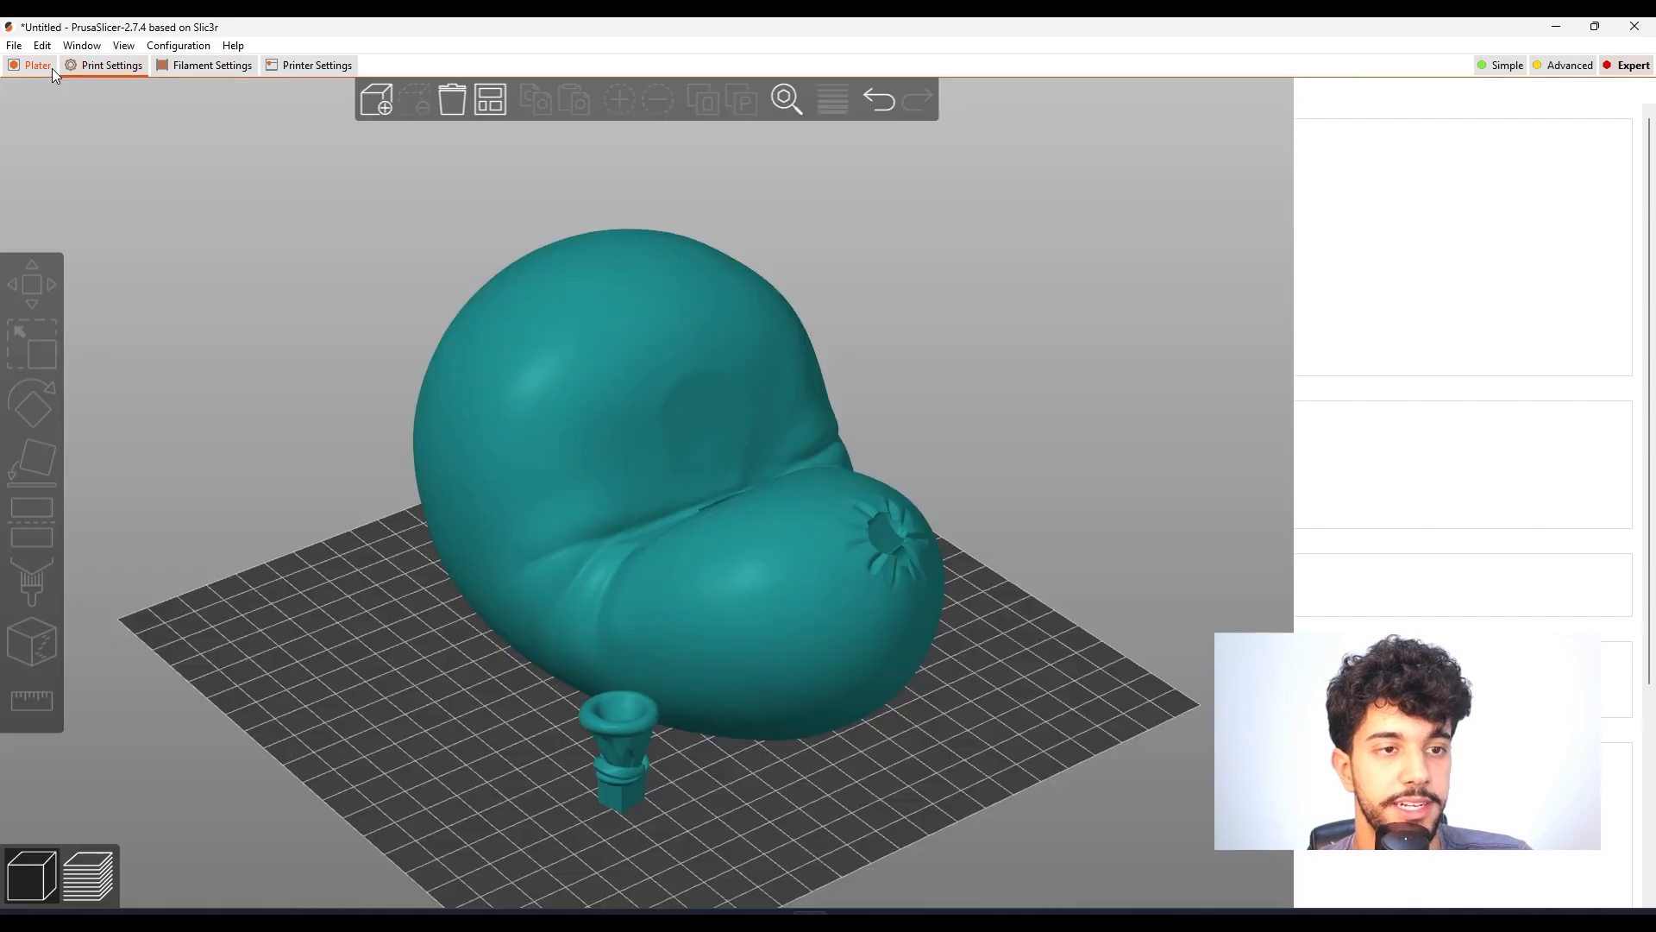
left_click_drag(788, 785, 693, 794)
left_click(724, 781)
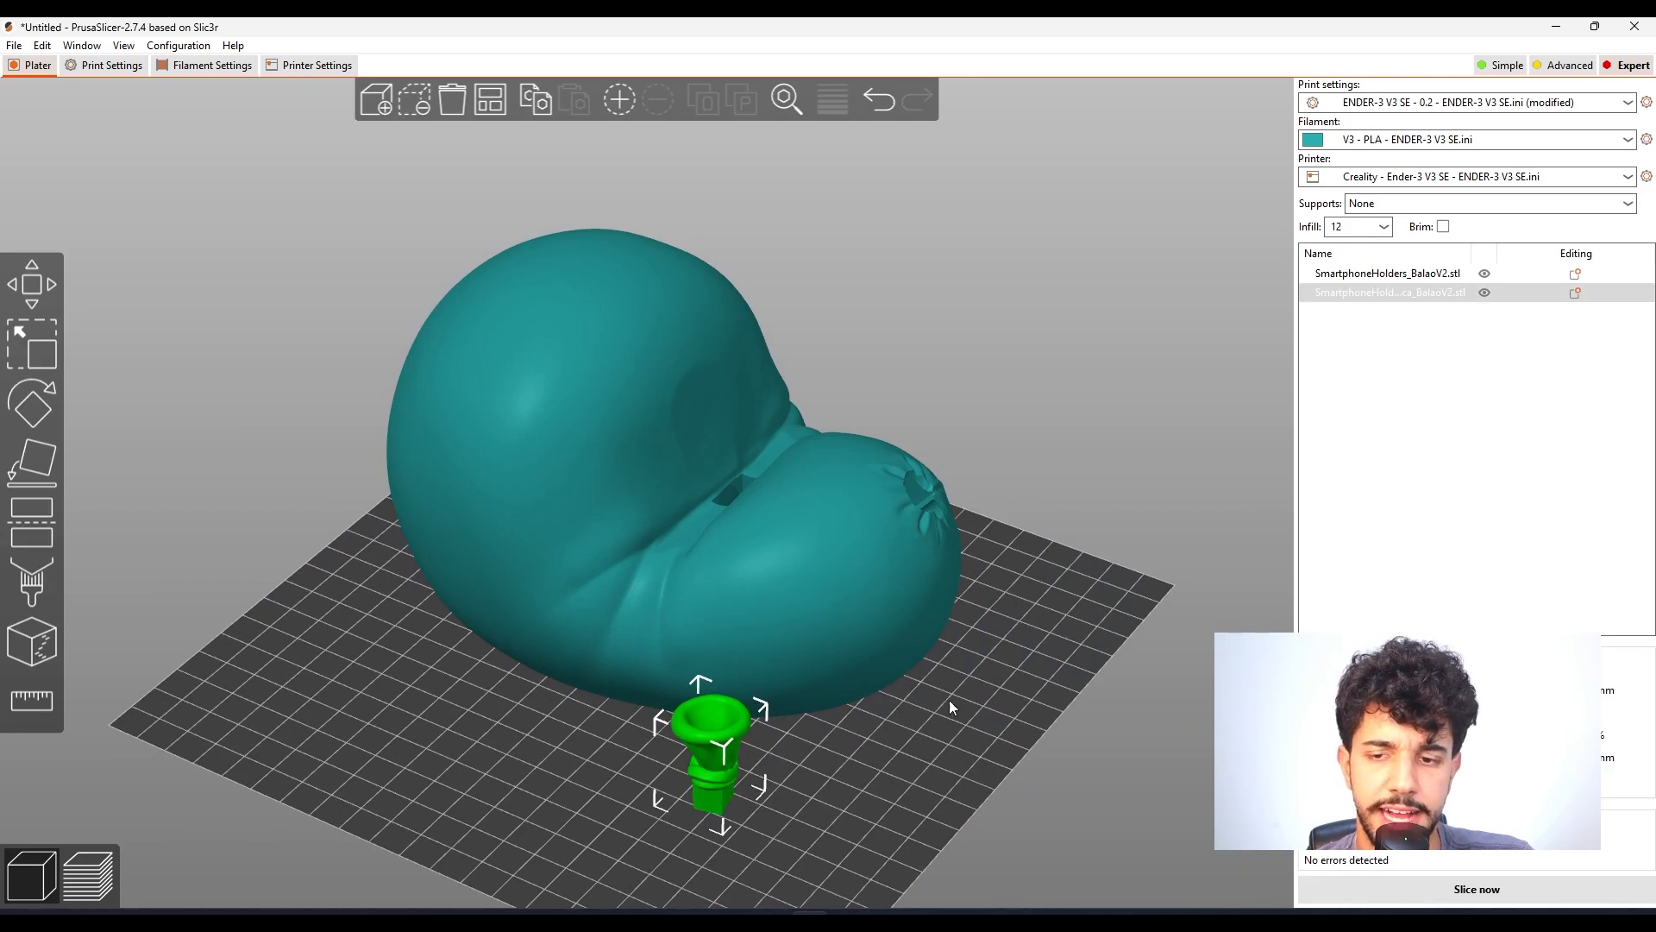
right_click(1439, 296)
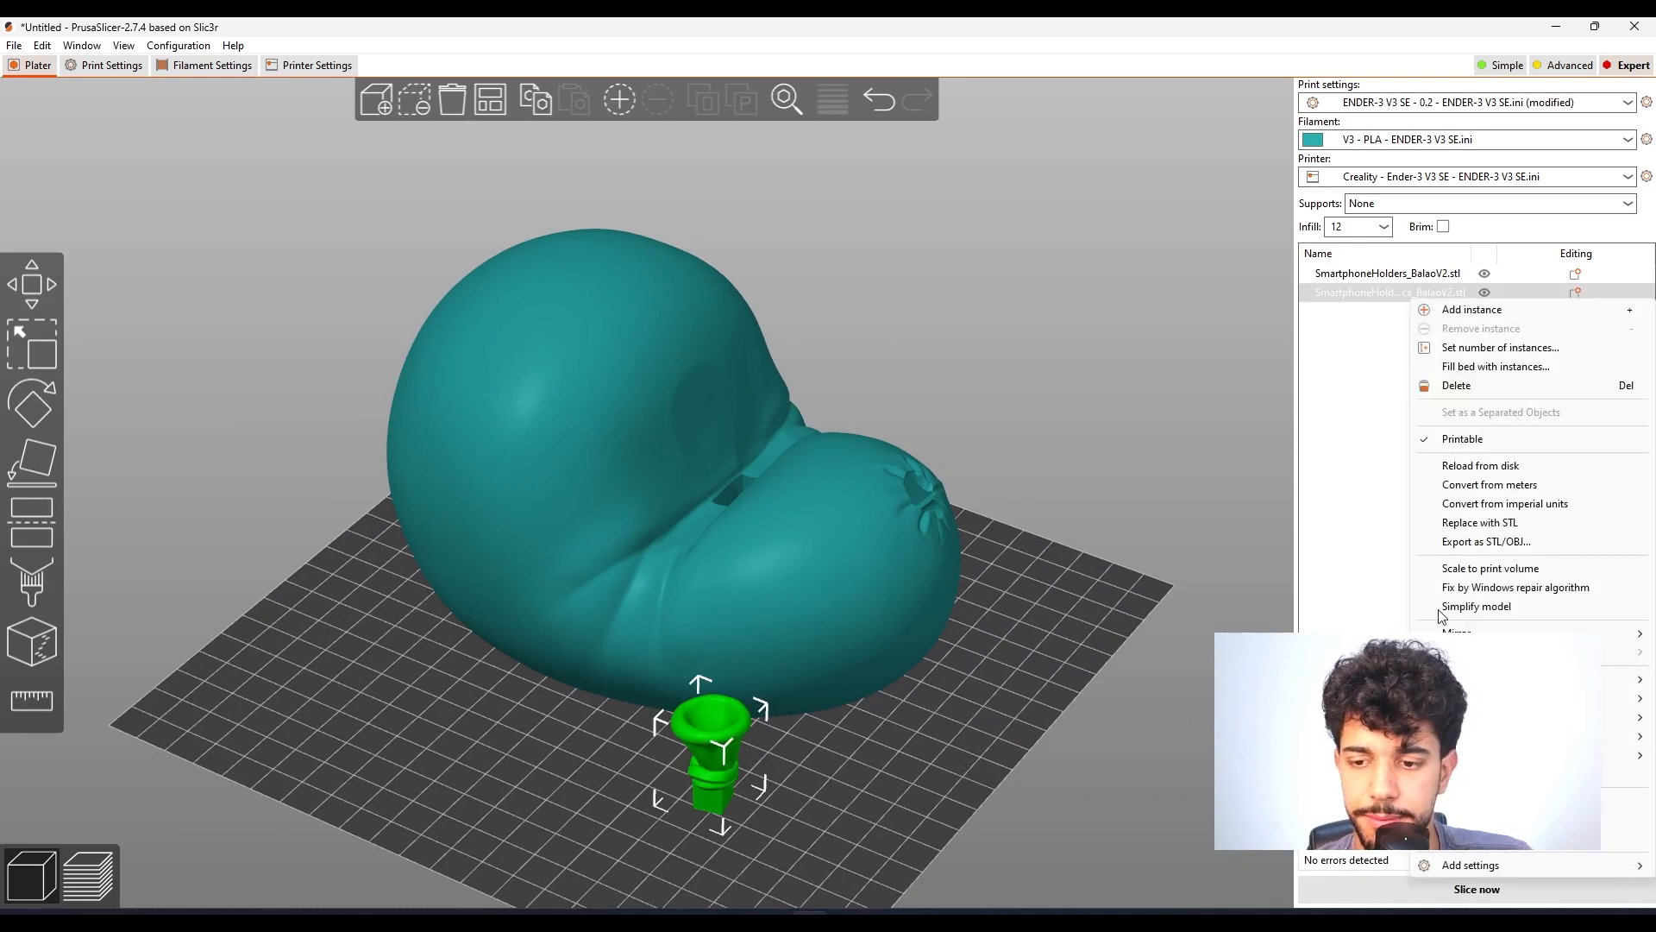
left_click(1364, 345)
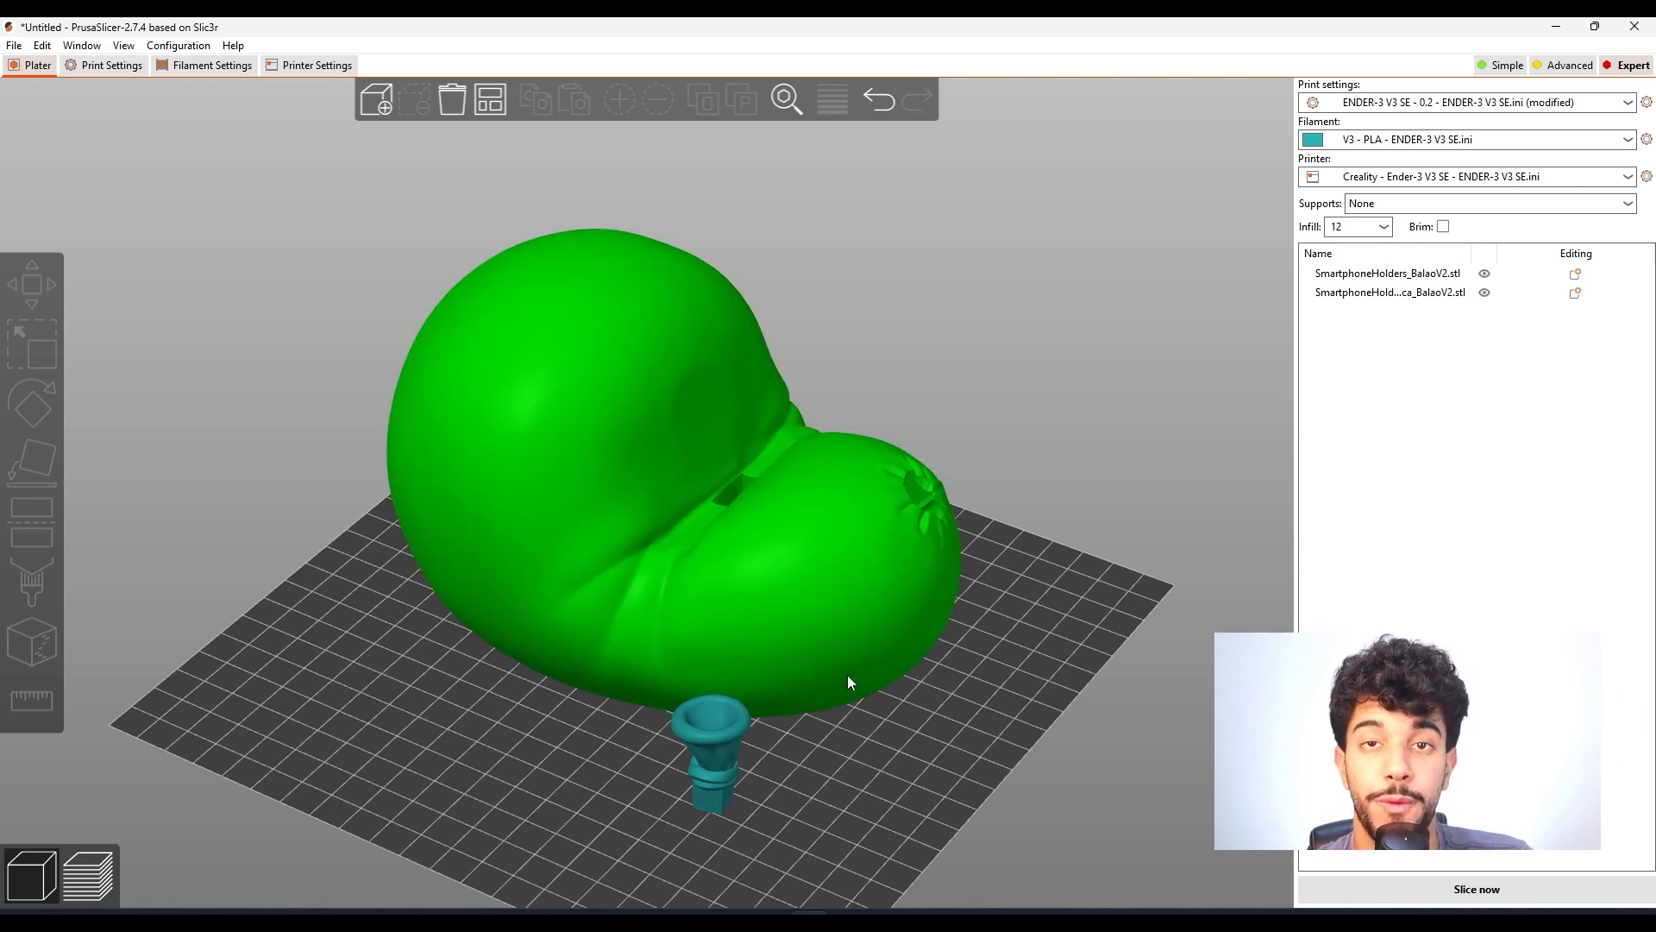
- Add per-object skirt and brim settings for brim type and width to the small nozzle part and enter its brim width
left_click(1415, 294)
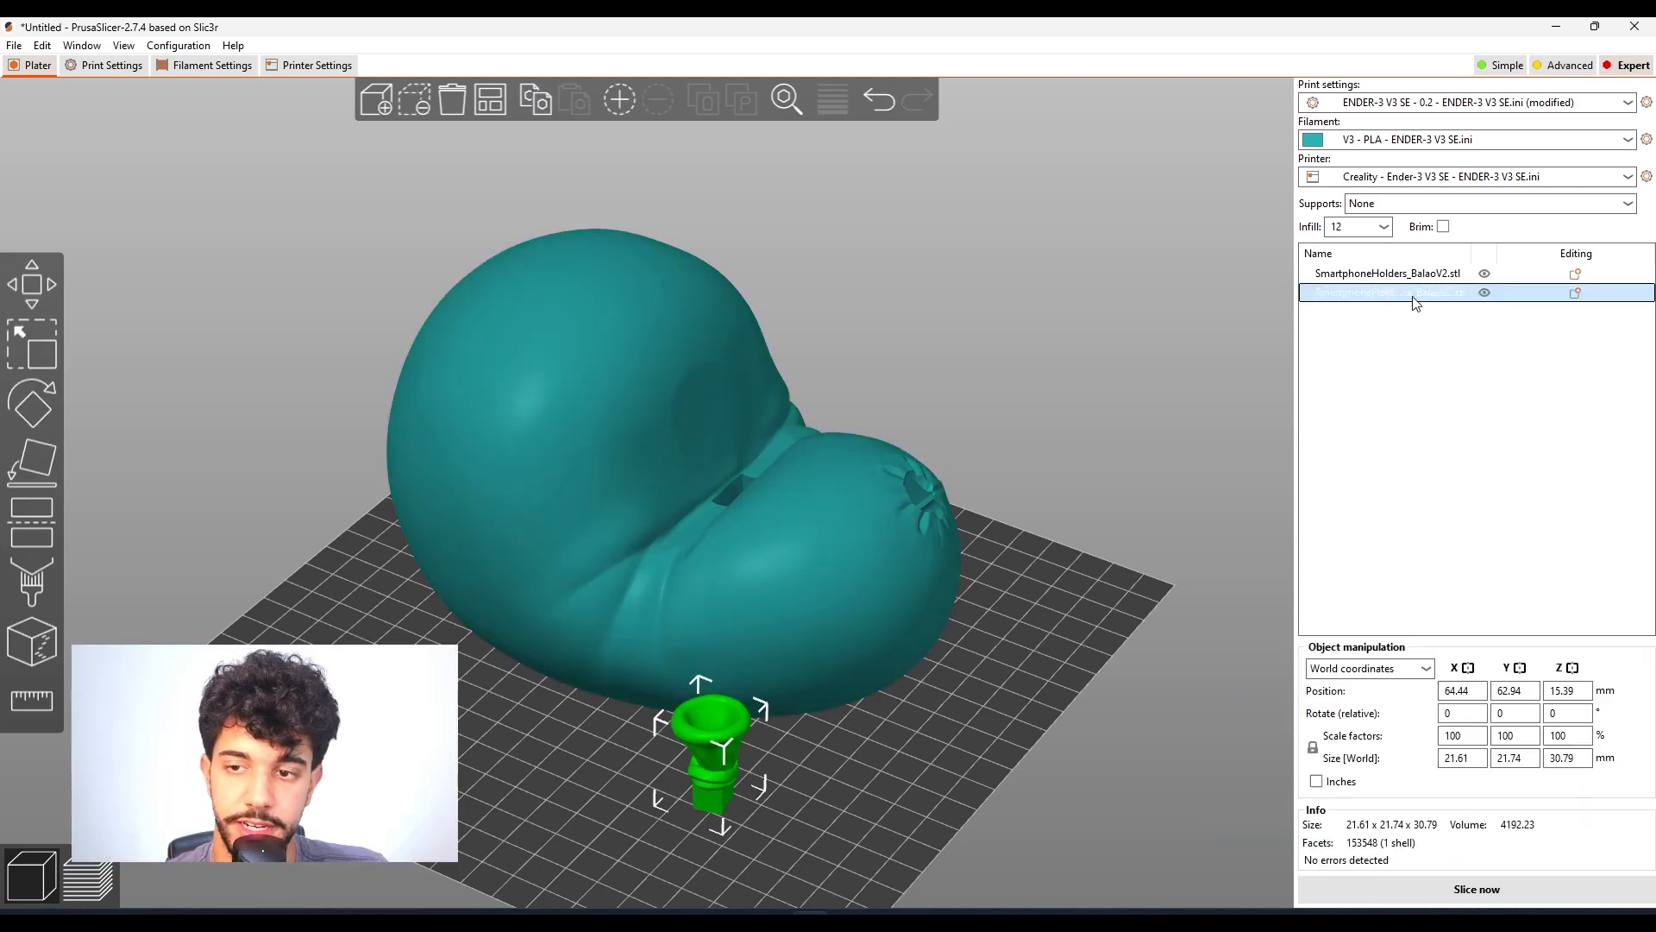
right_click(1416, 297)
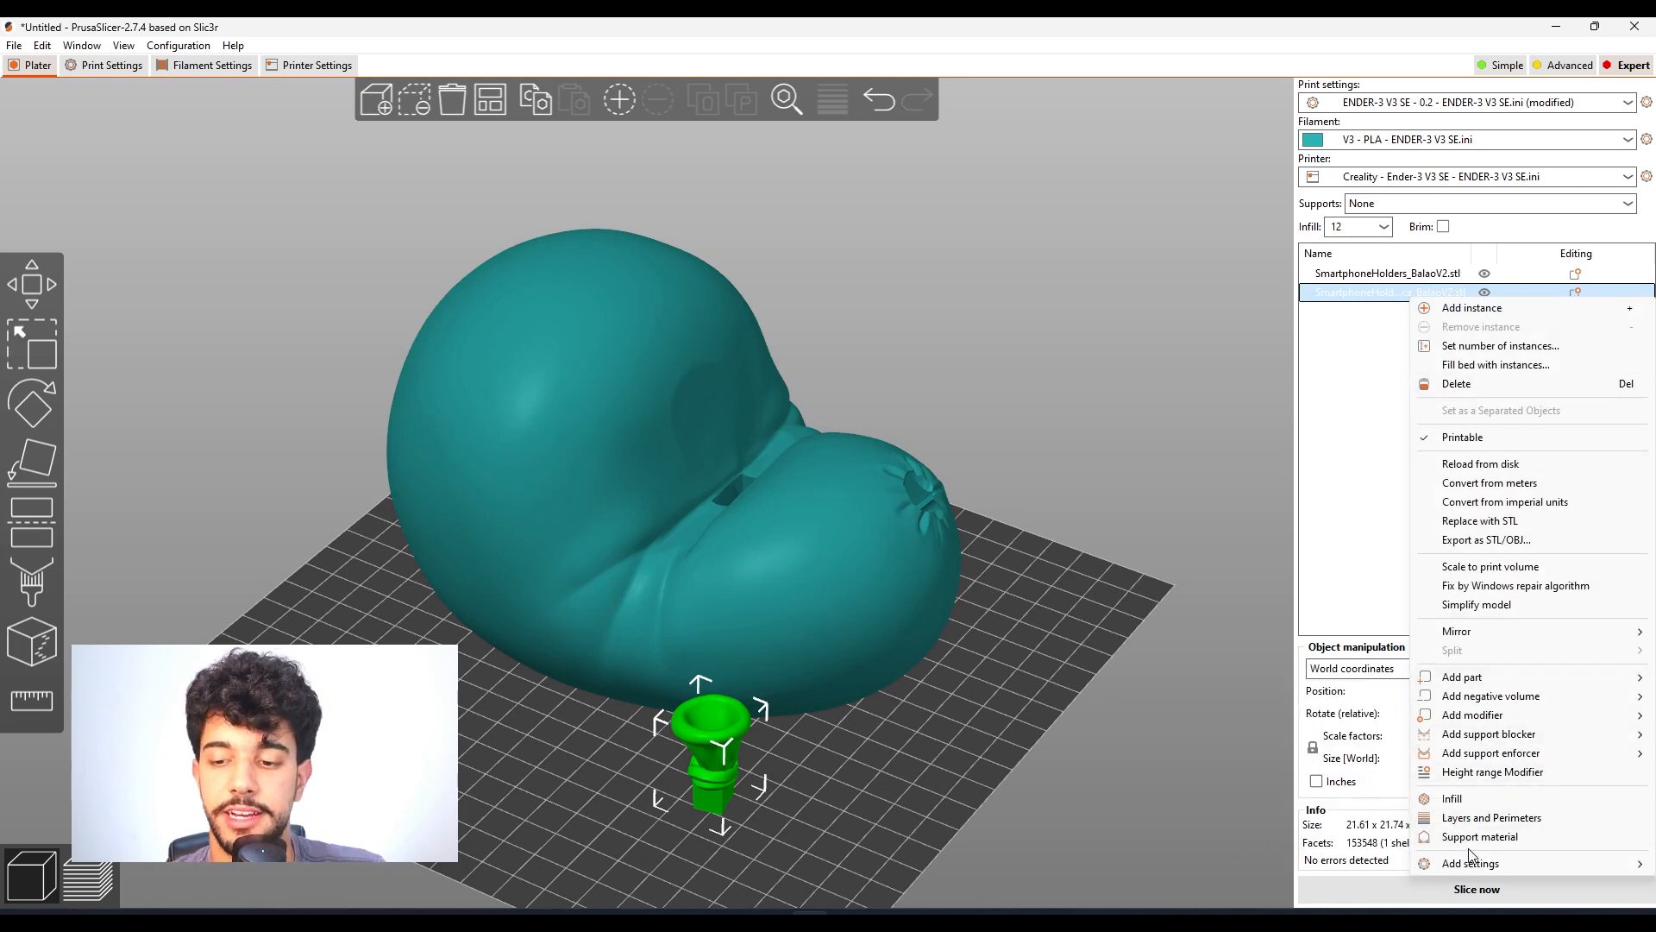
mouse_move(1476, 865)
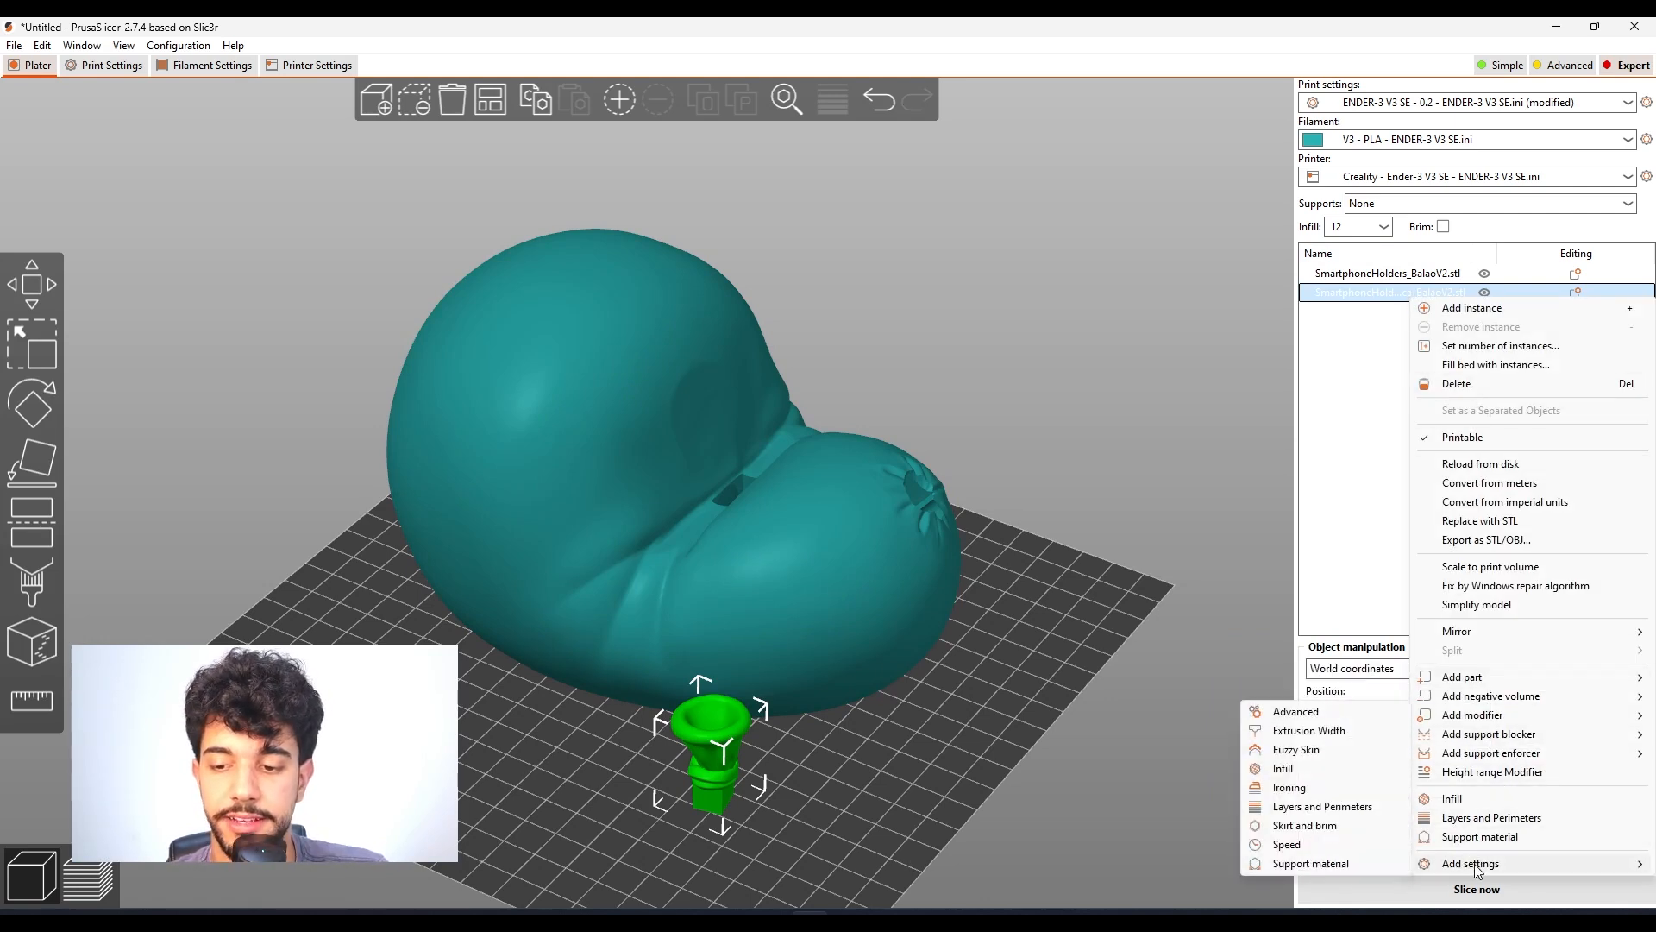
left_click(1305, 827)
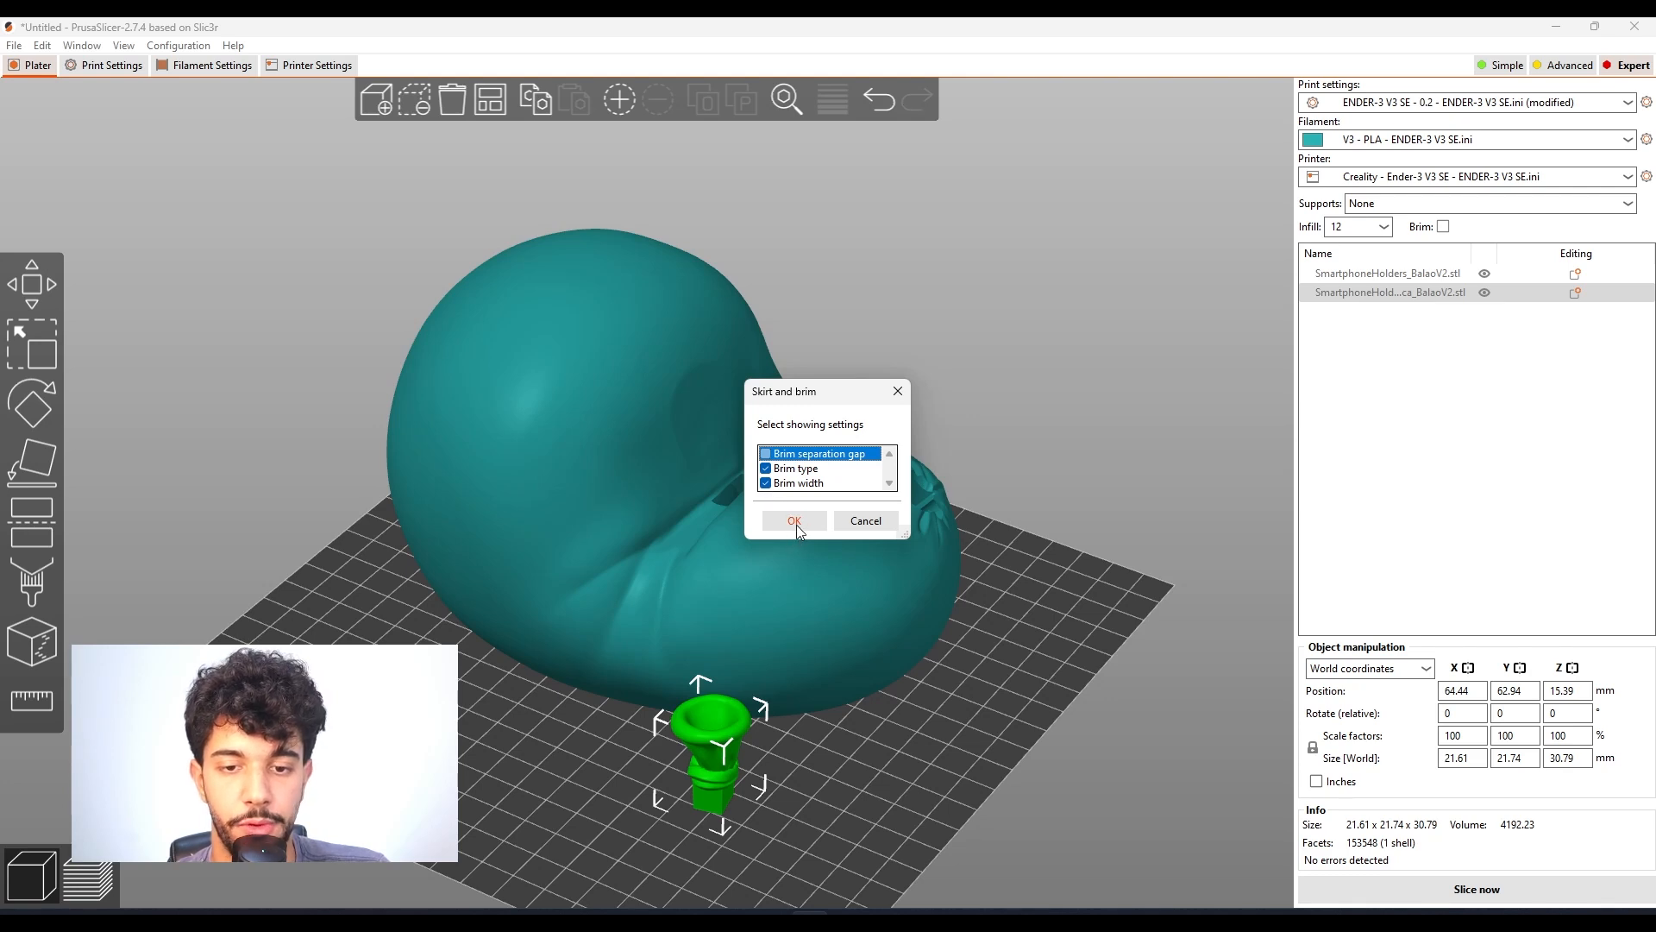
left_click(795, 521)
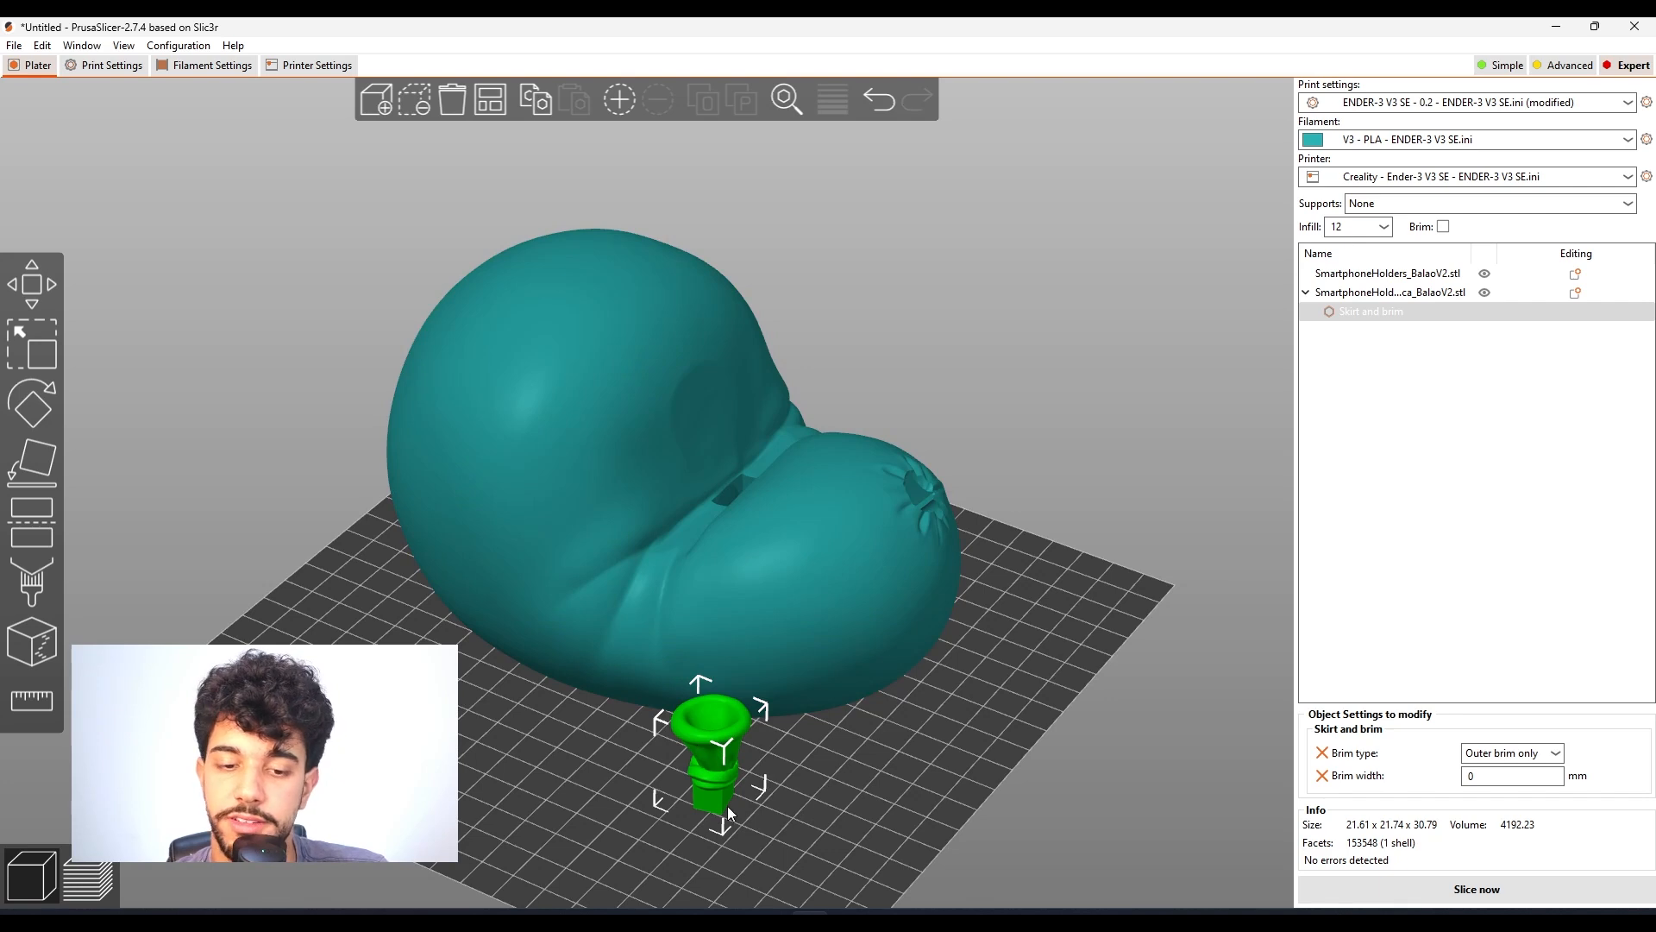
left_click(1472, 775)
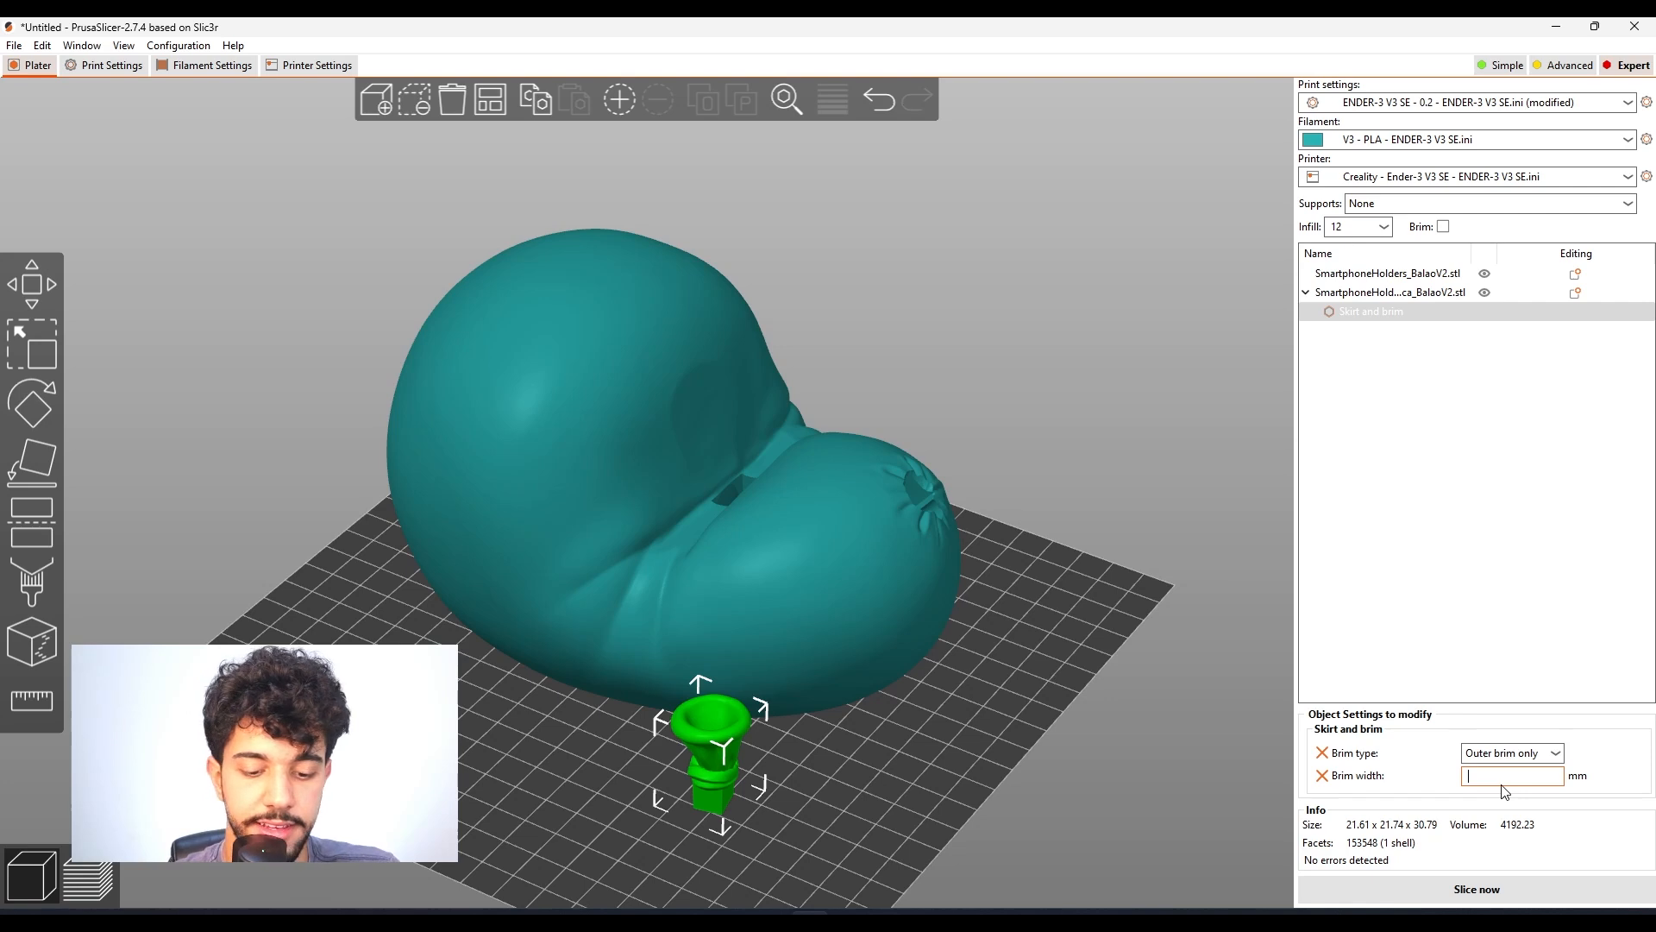
left_click(1428, 497)
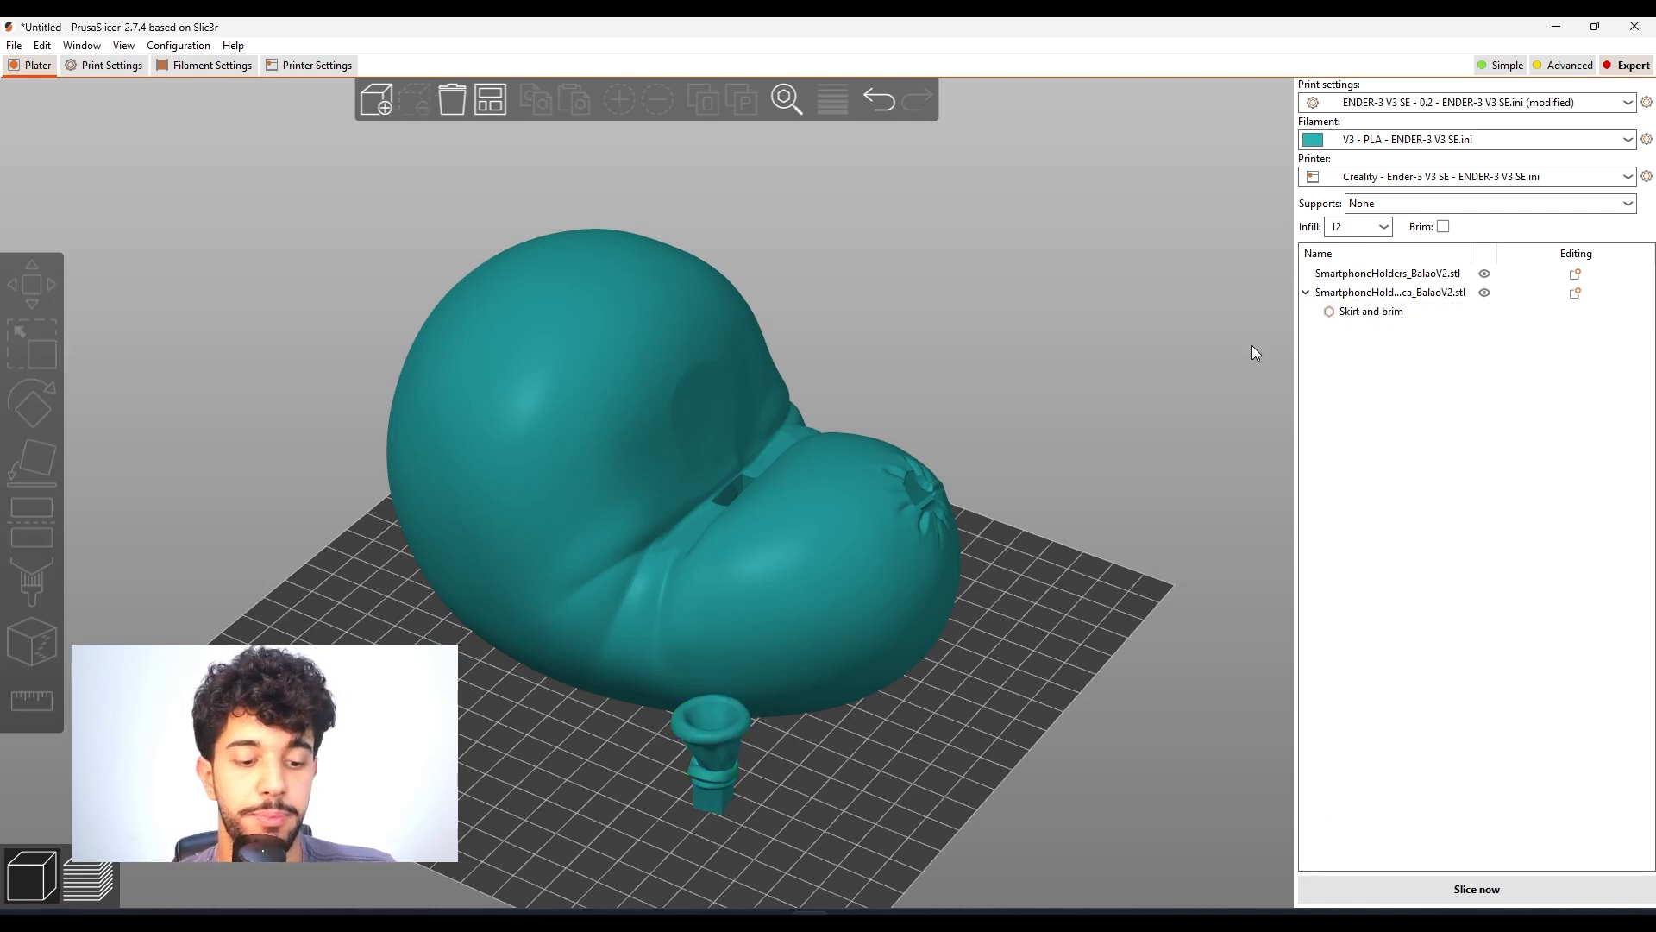
- Inspect the holder's underside opening, the nozzle's small base and how both parts rest on the plate
left_click_drag(982, 757, 843, 451)
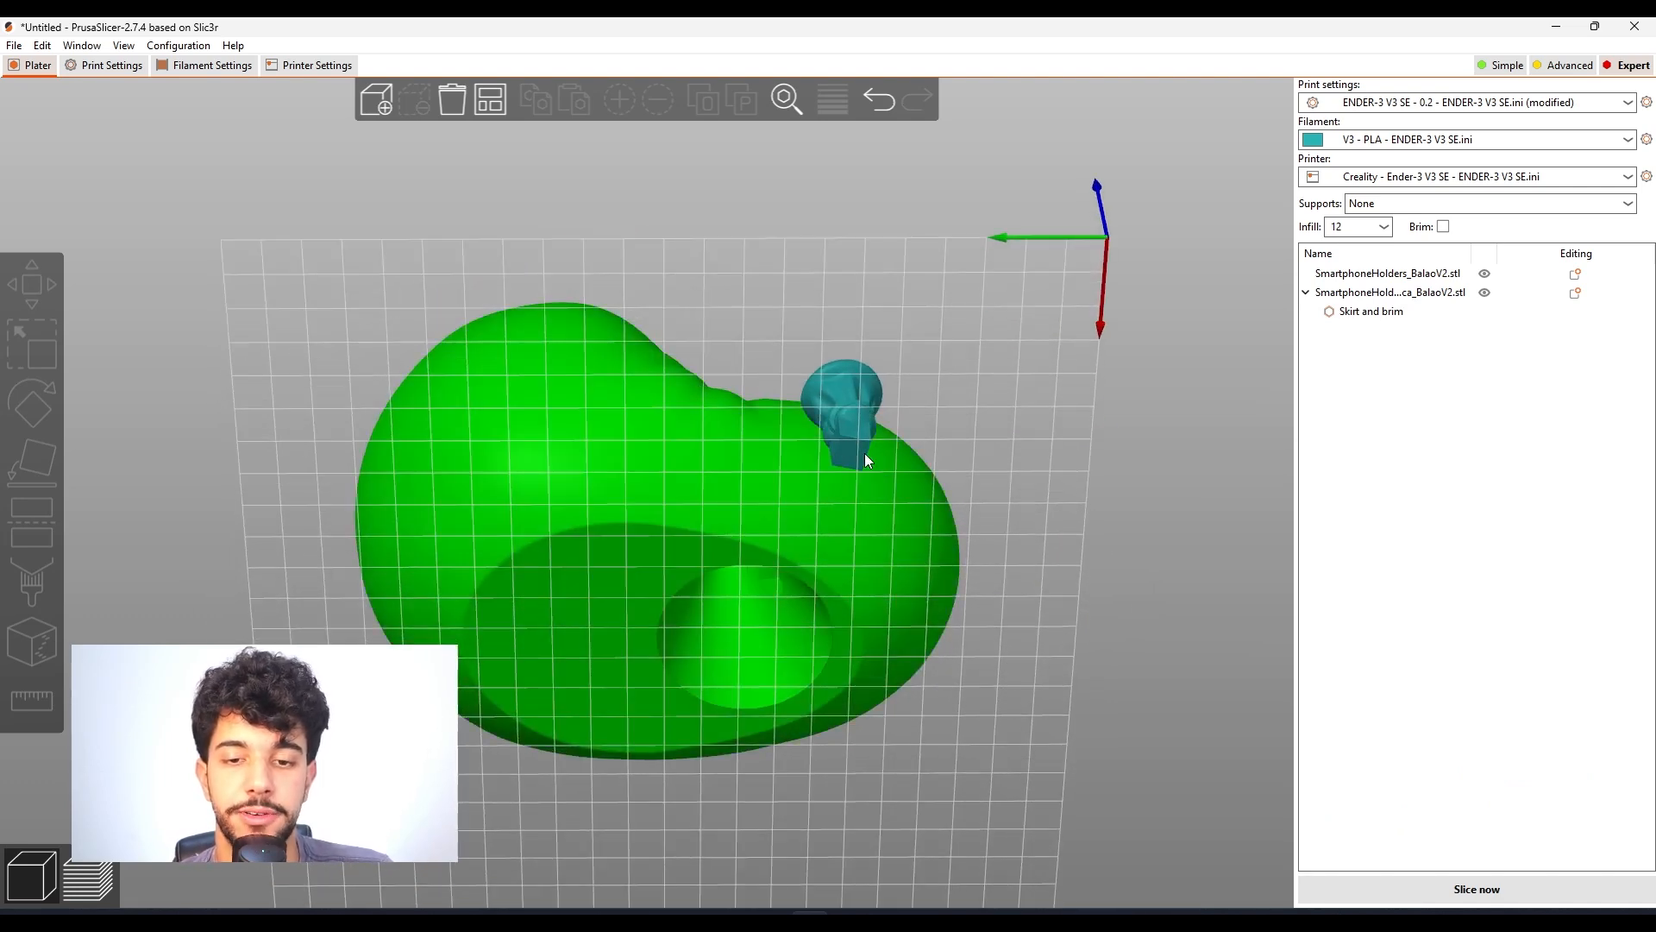
left_click_drag(1050, 425, 832, 289)
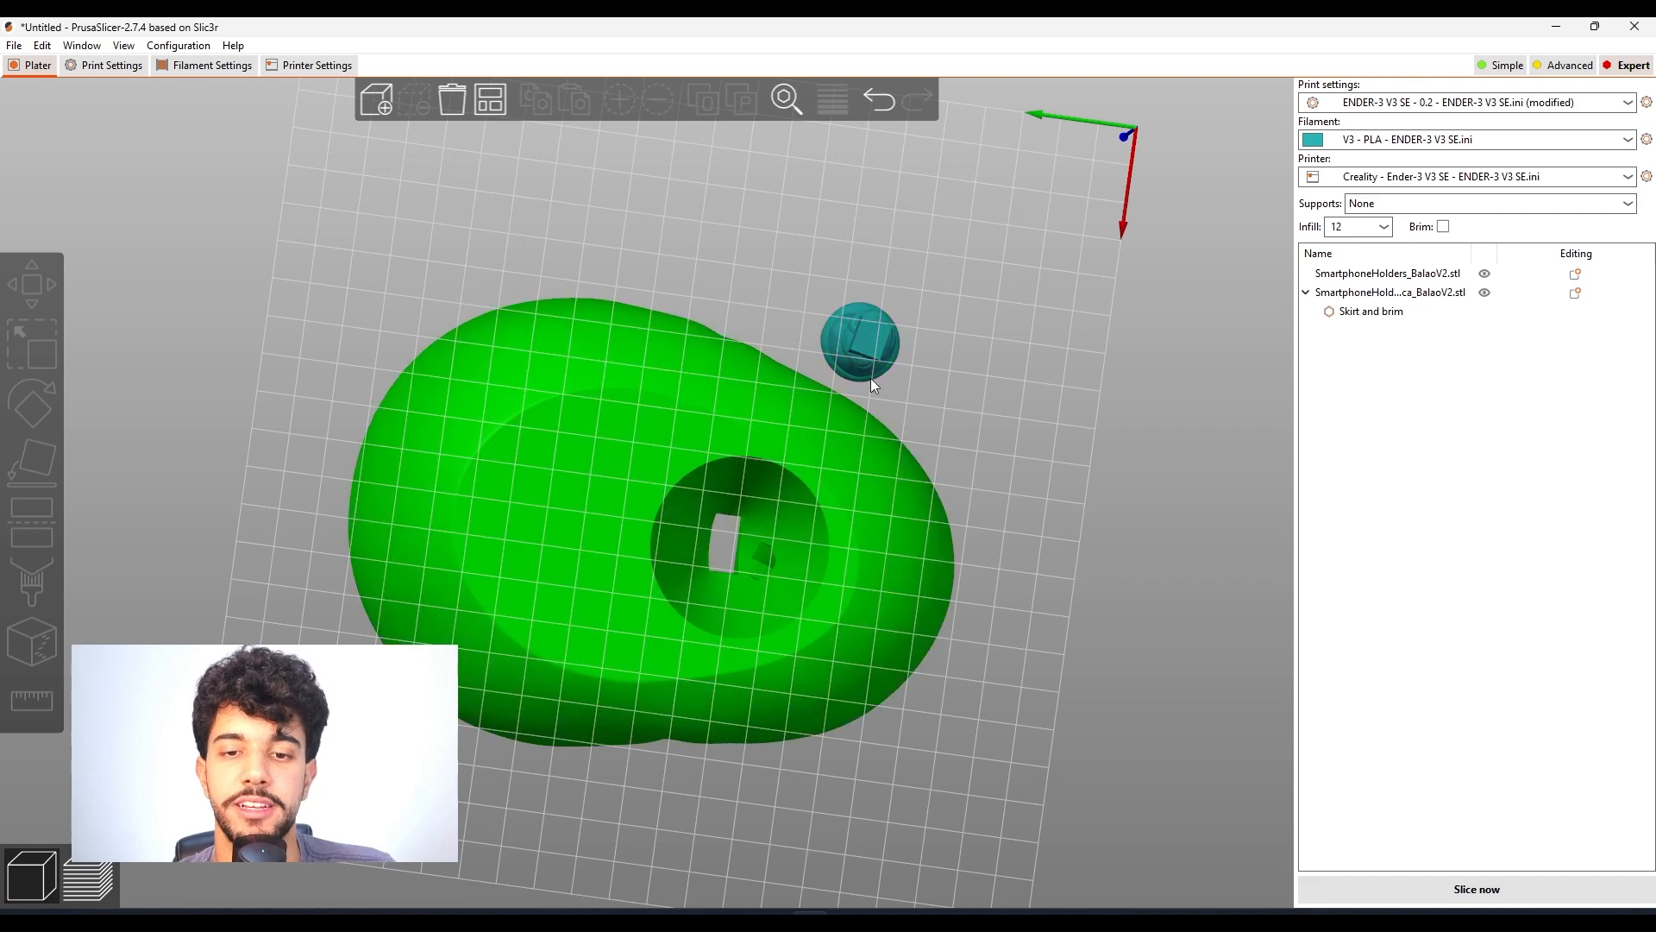
left_click_drag(988, 294, 869, 744)
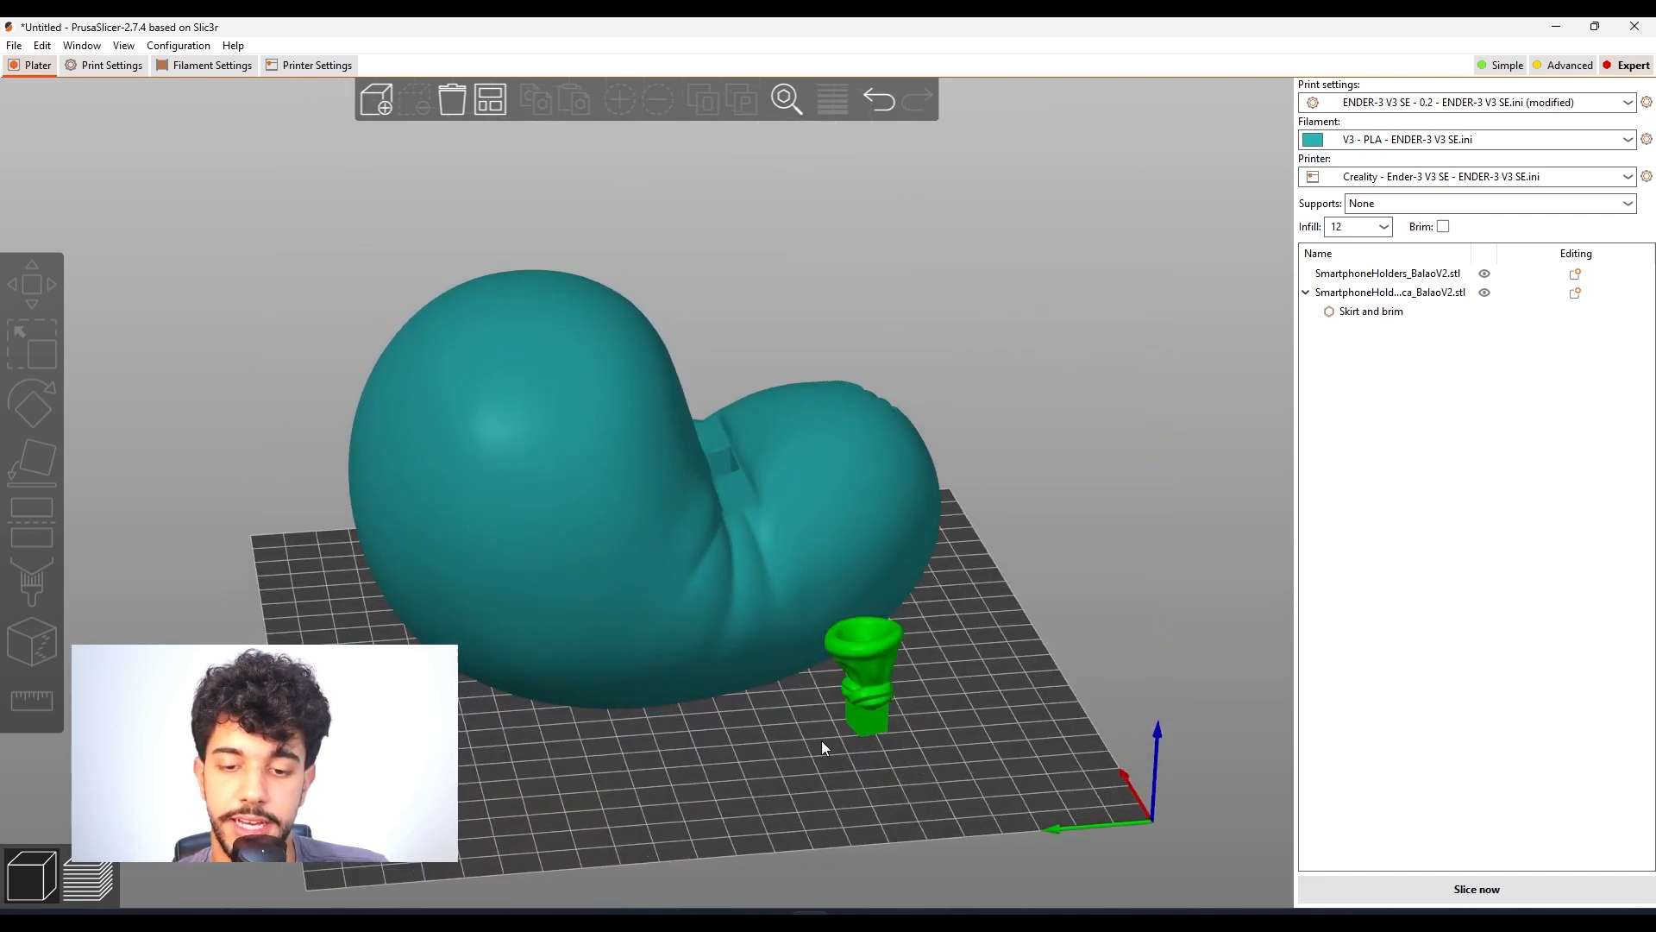
scroll(954, 732, "up", 4)
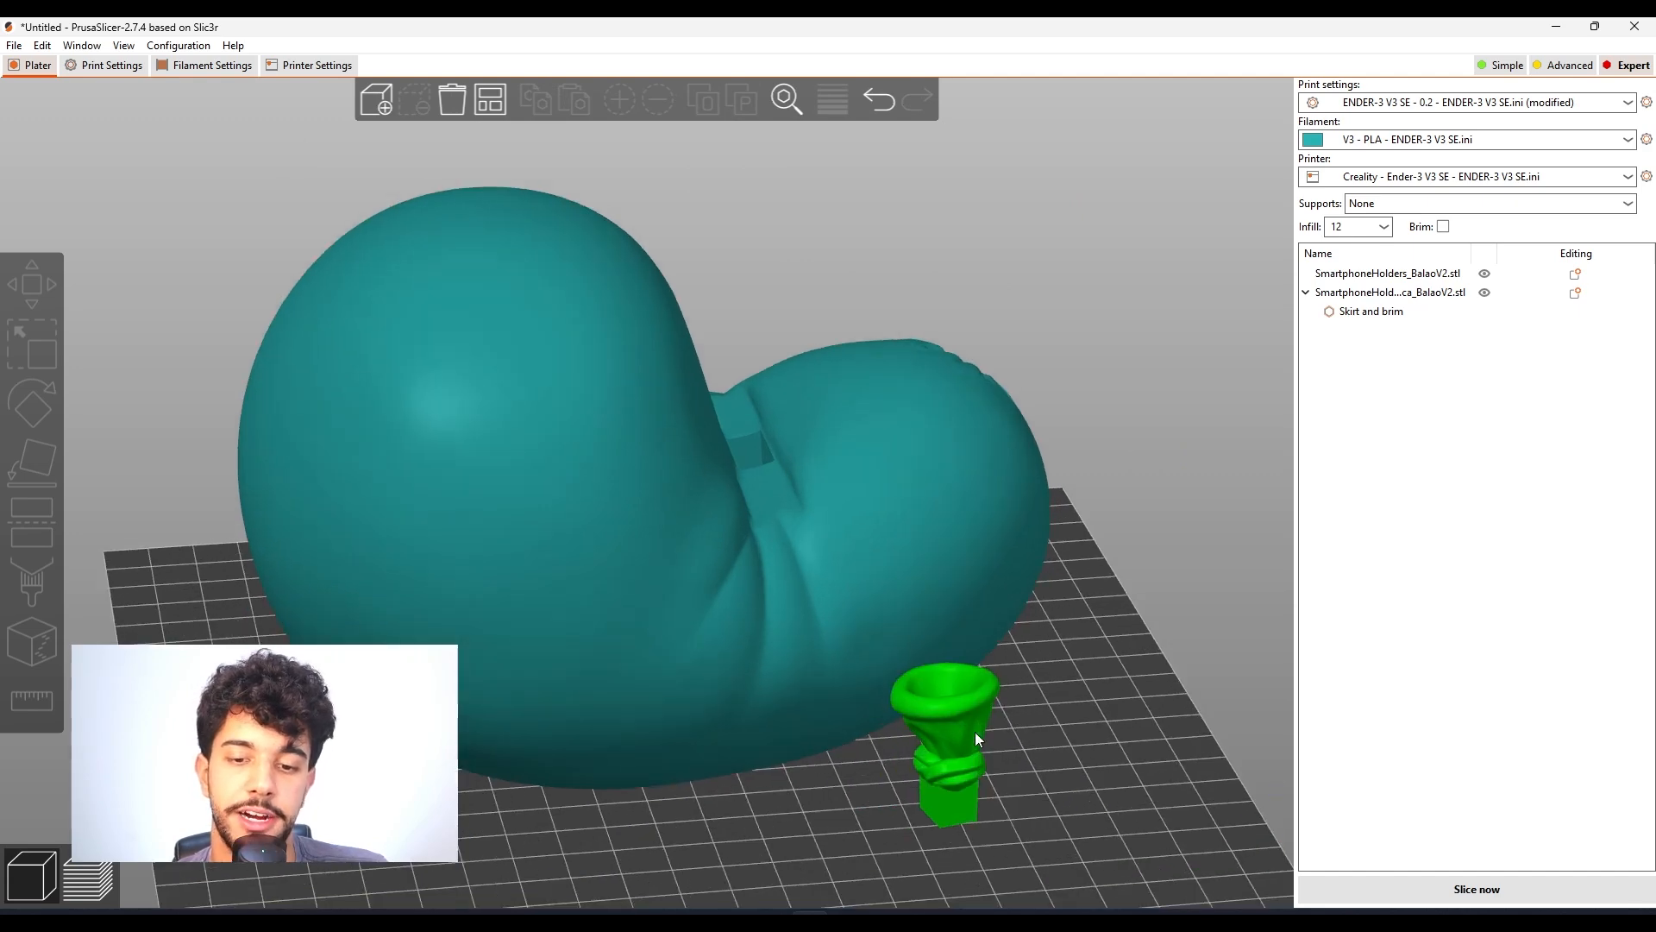
scroll(970, 682, "up", 3)
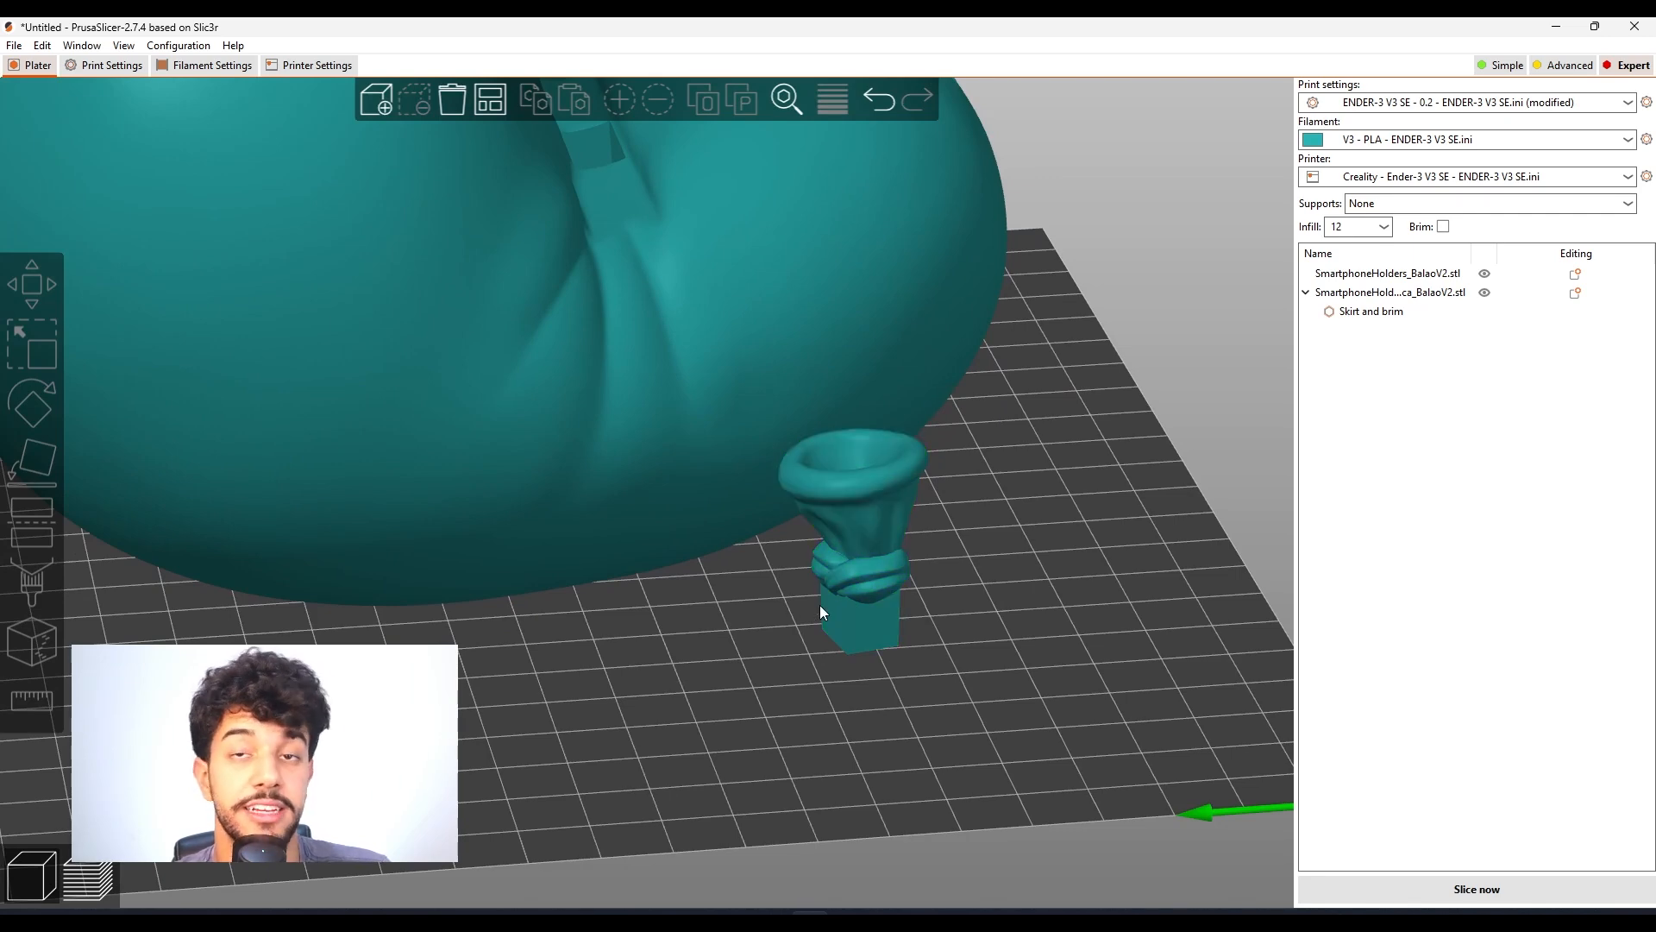
left_click_drag(928, 660, 938, 420)
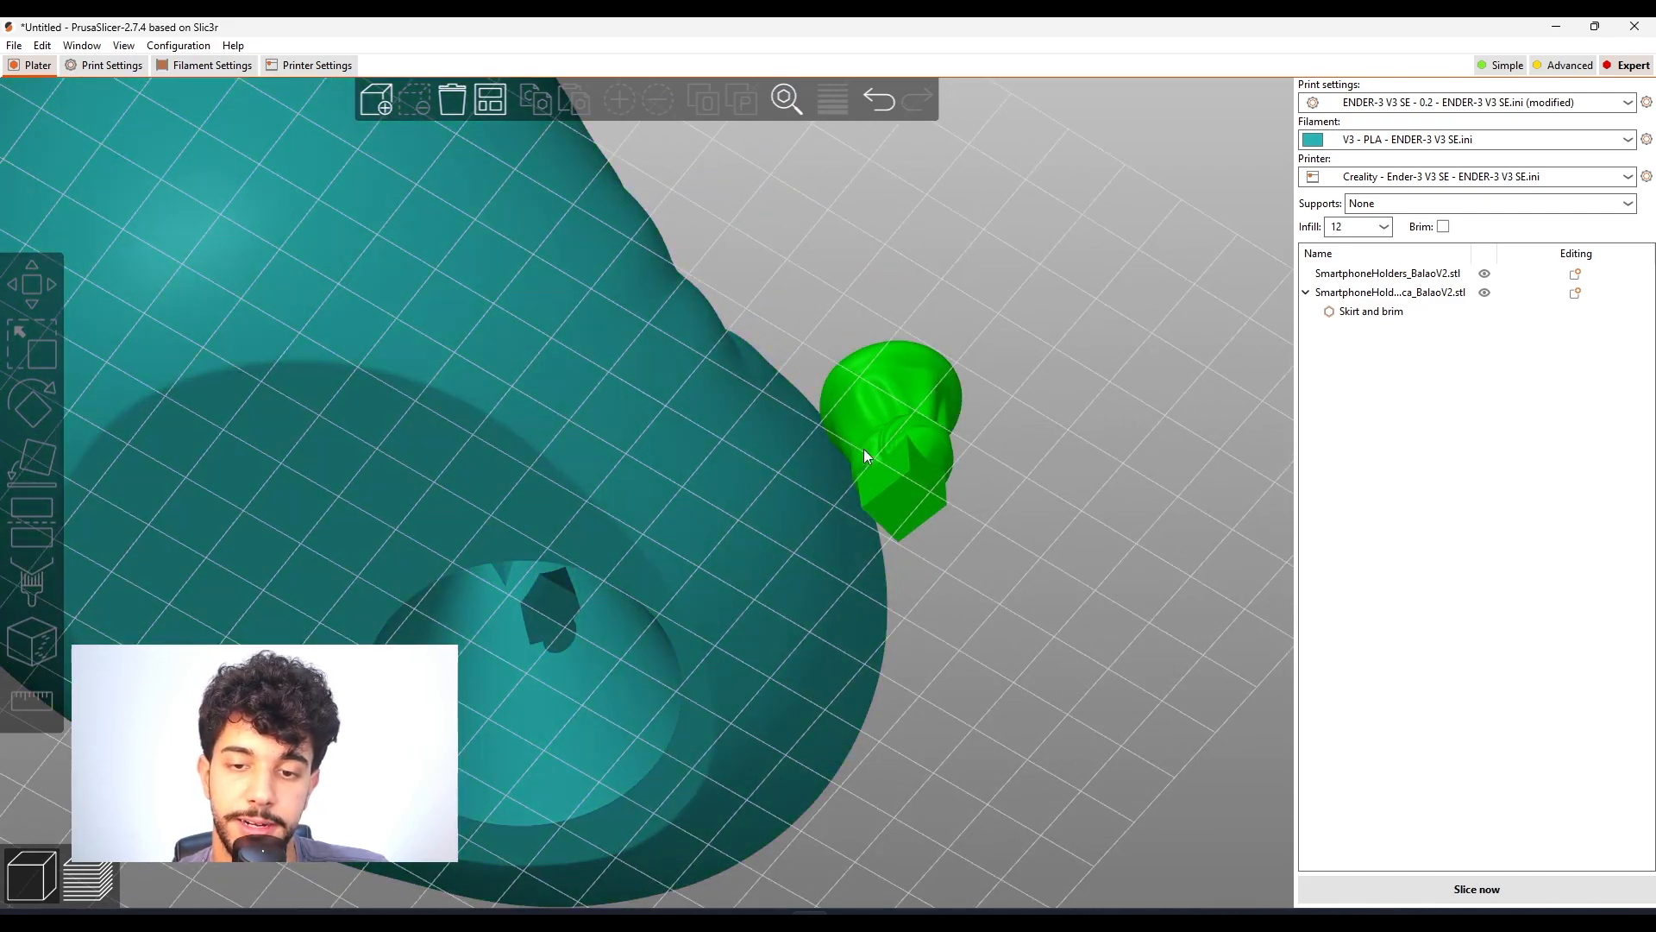
left_click_drag(1024, 359, 803, 725)
scroll(1085, 589, "down", 10)
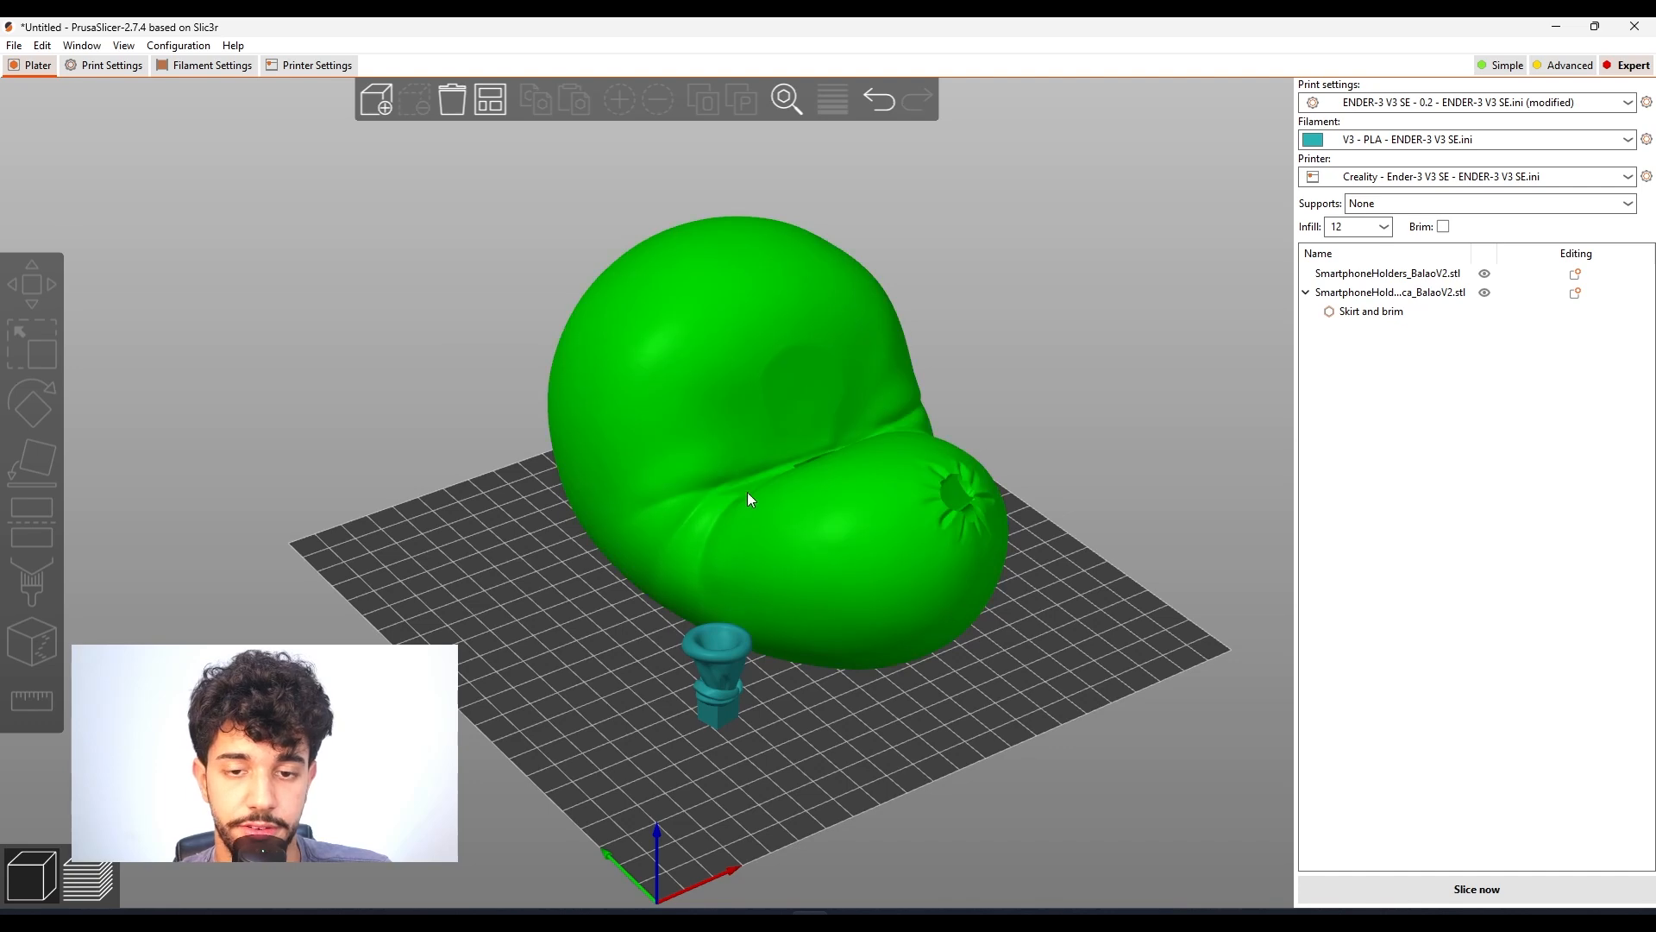
left_click_drag(887, 727, 731, 394)
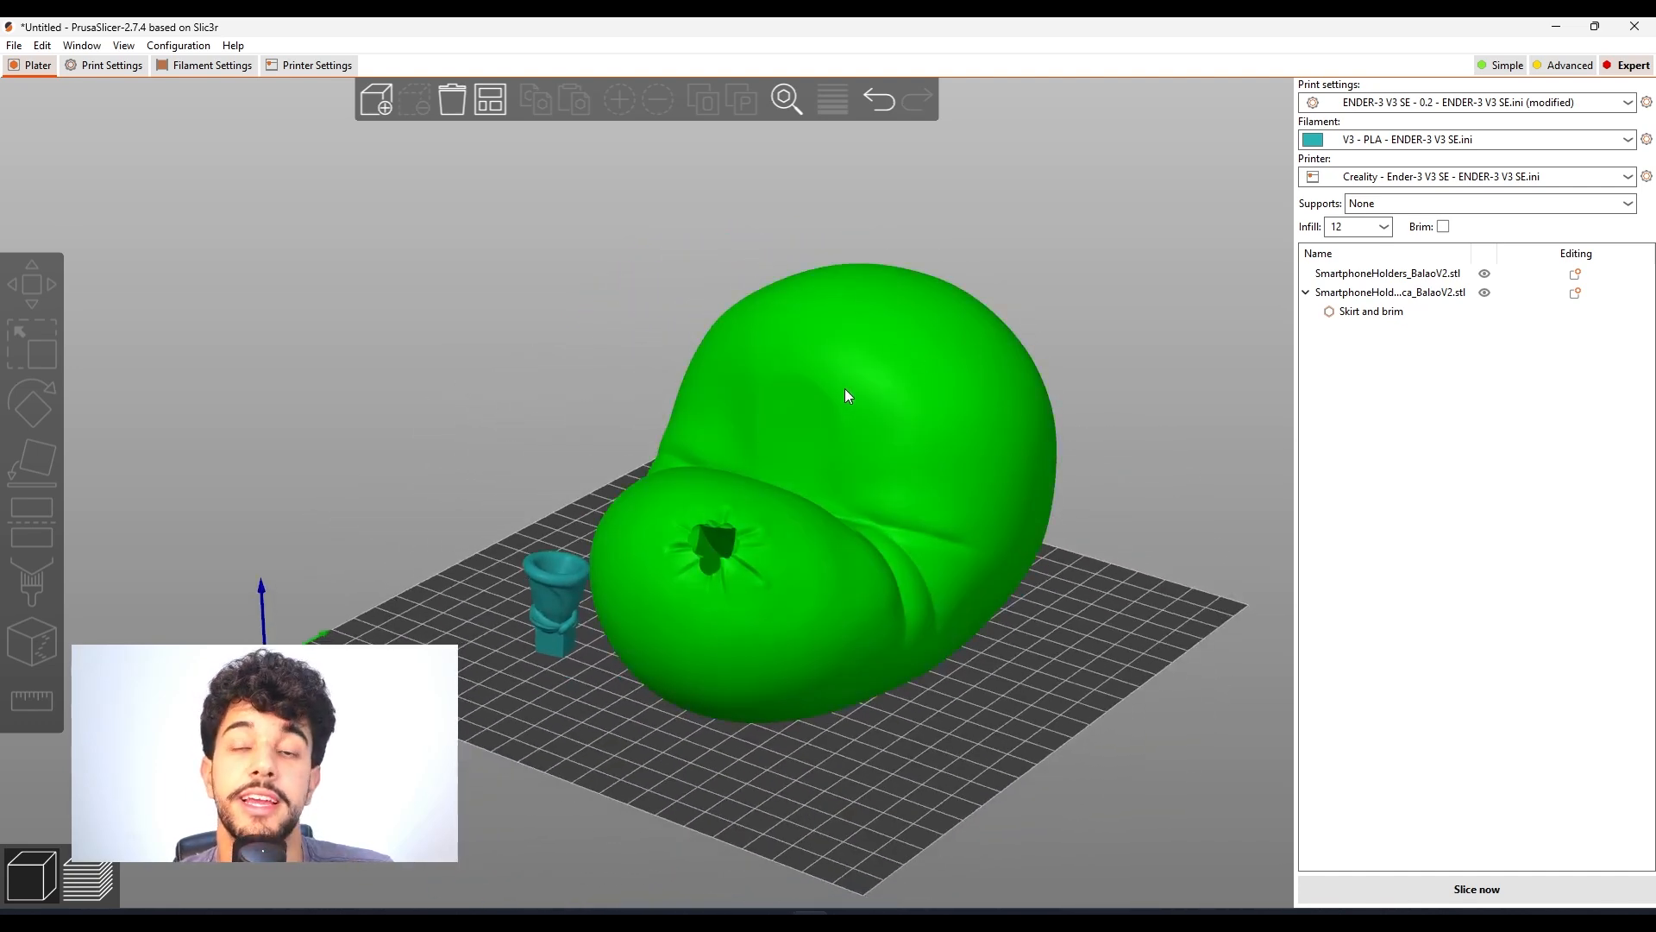
right_click_drag(768, 747, 849, 781)
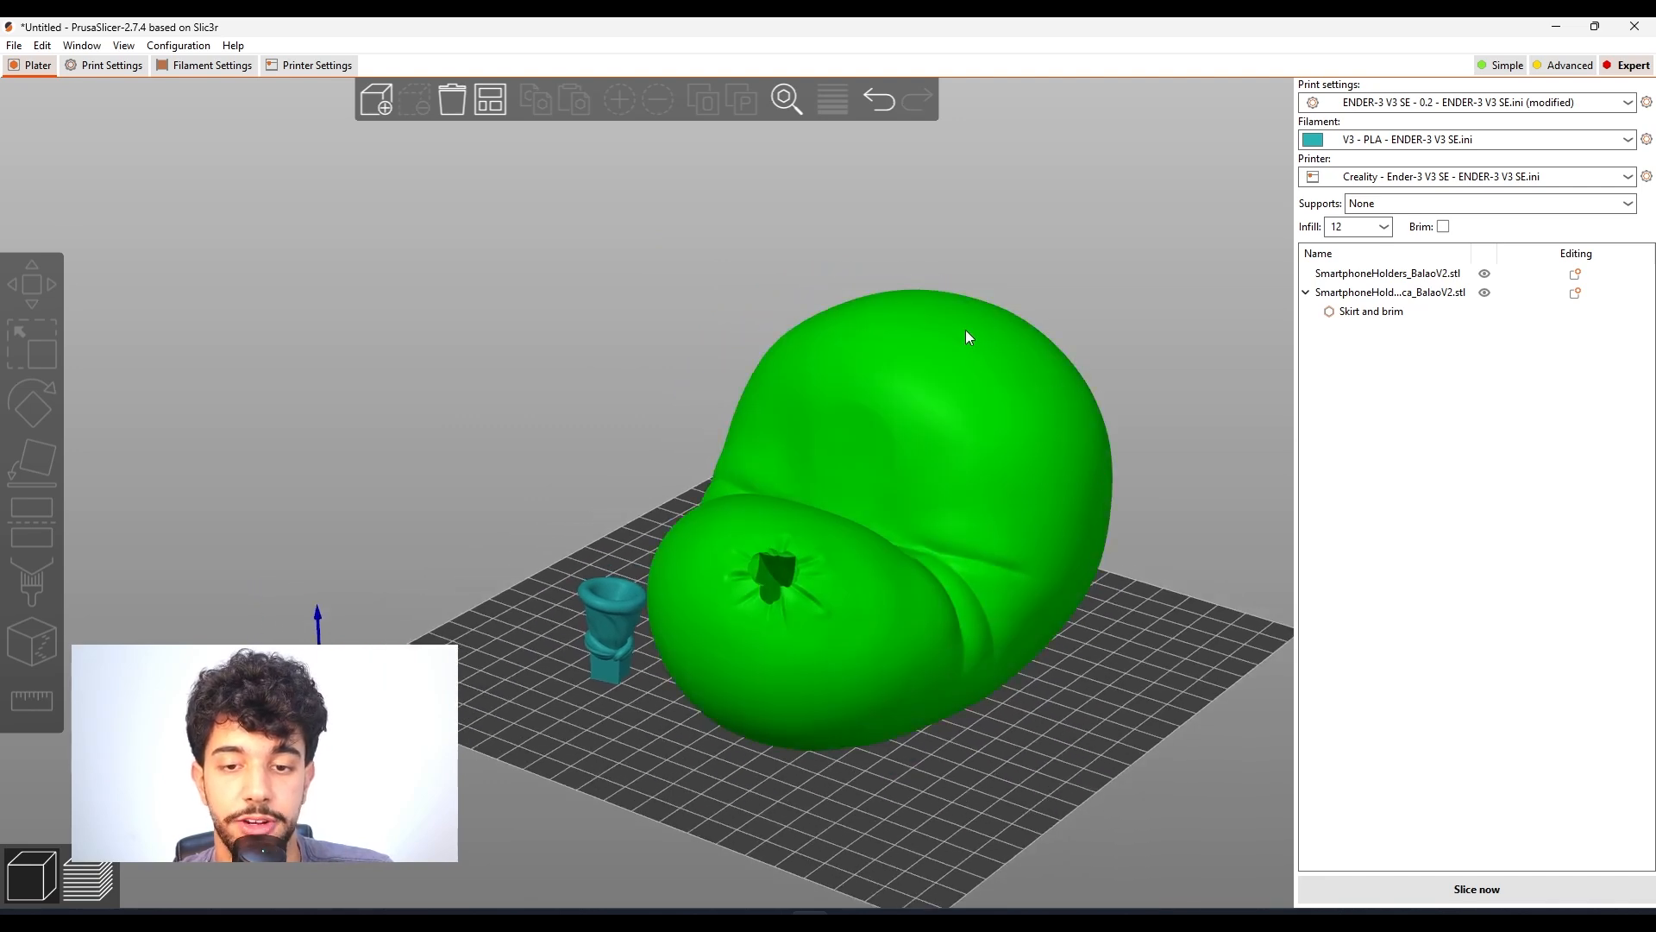
left_click_drag(842, 831, 847, 665)
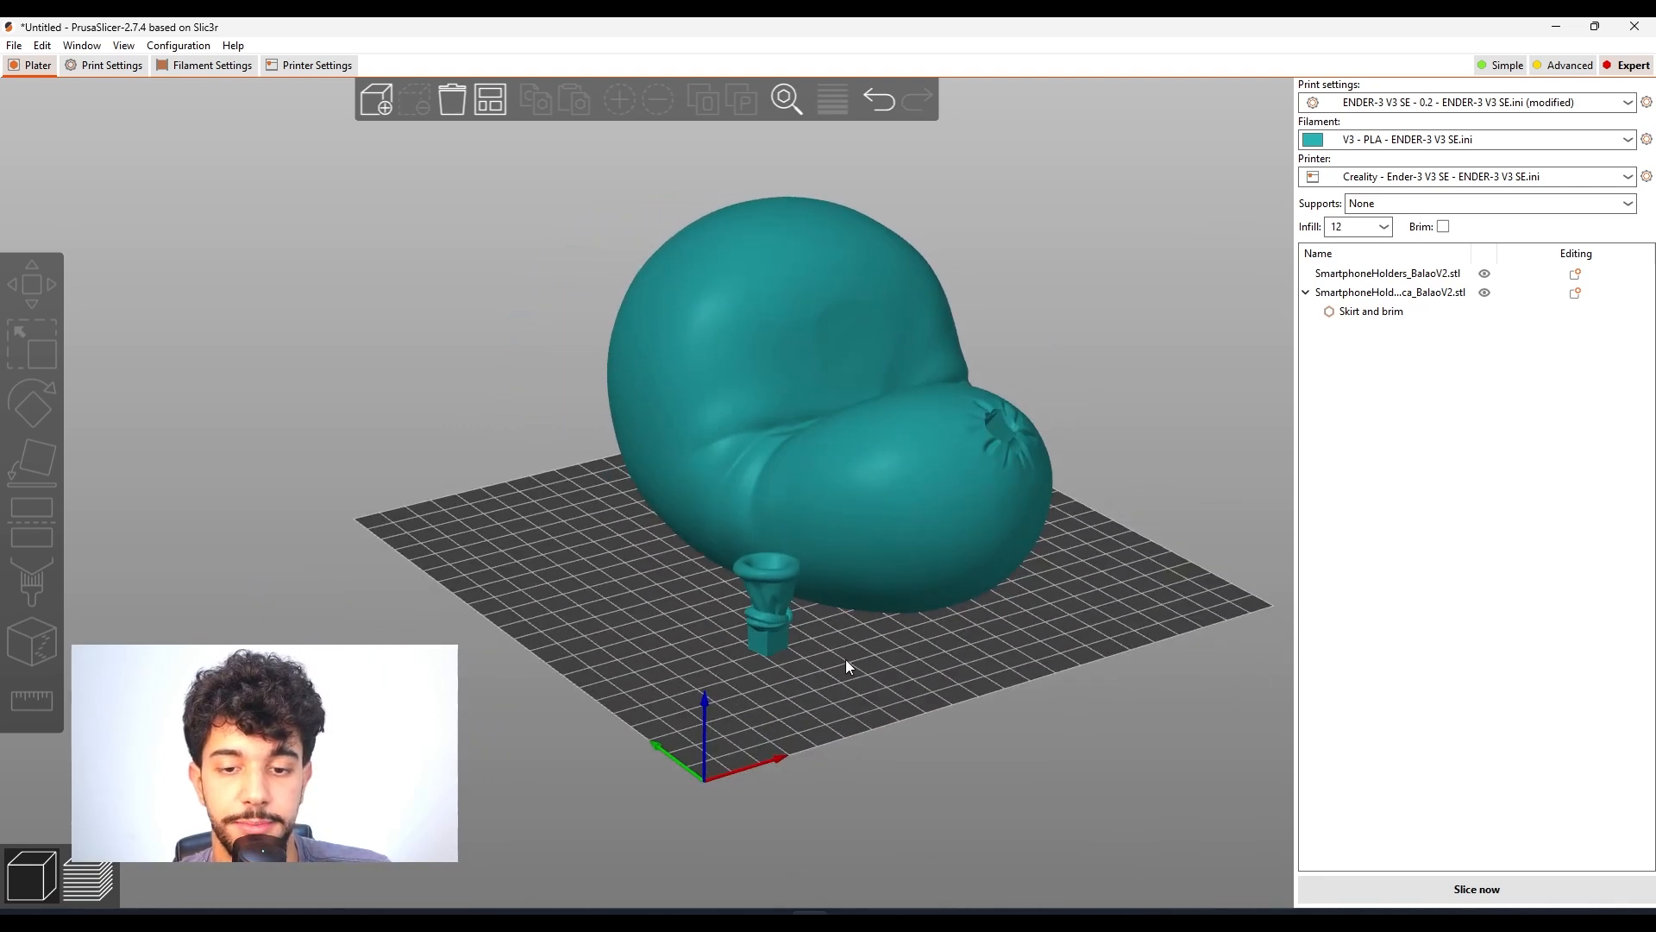
right_click_drag(847, 662, 814, 702)
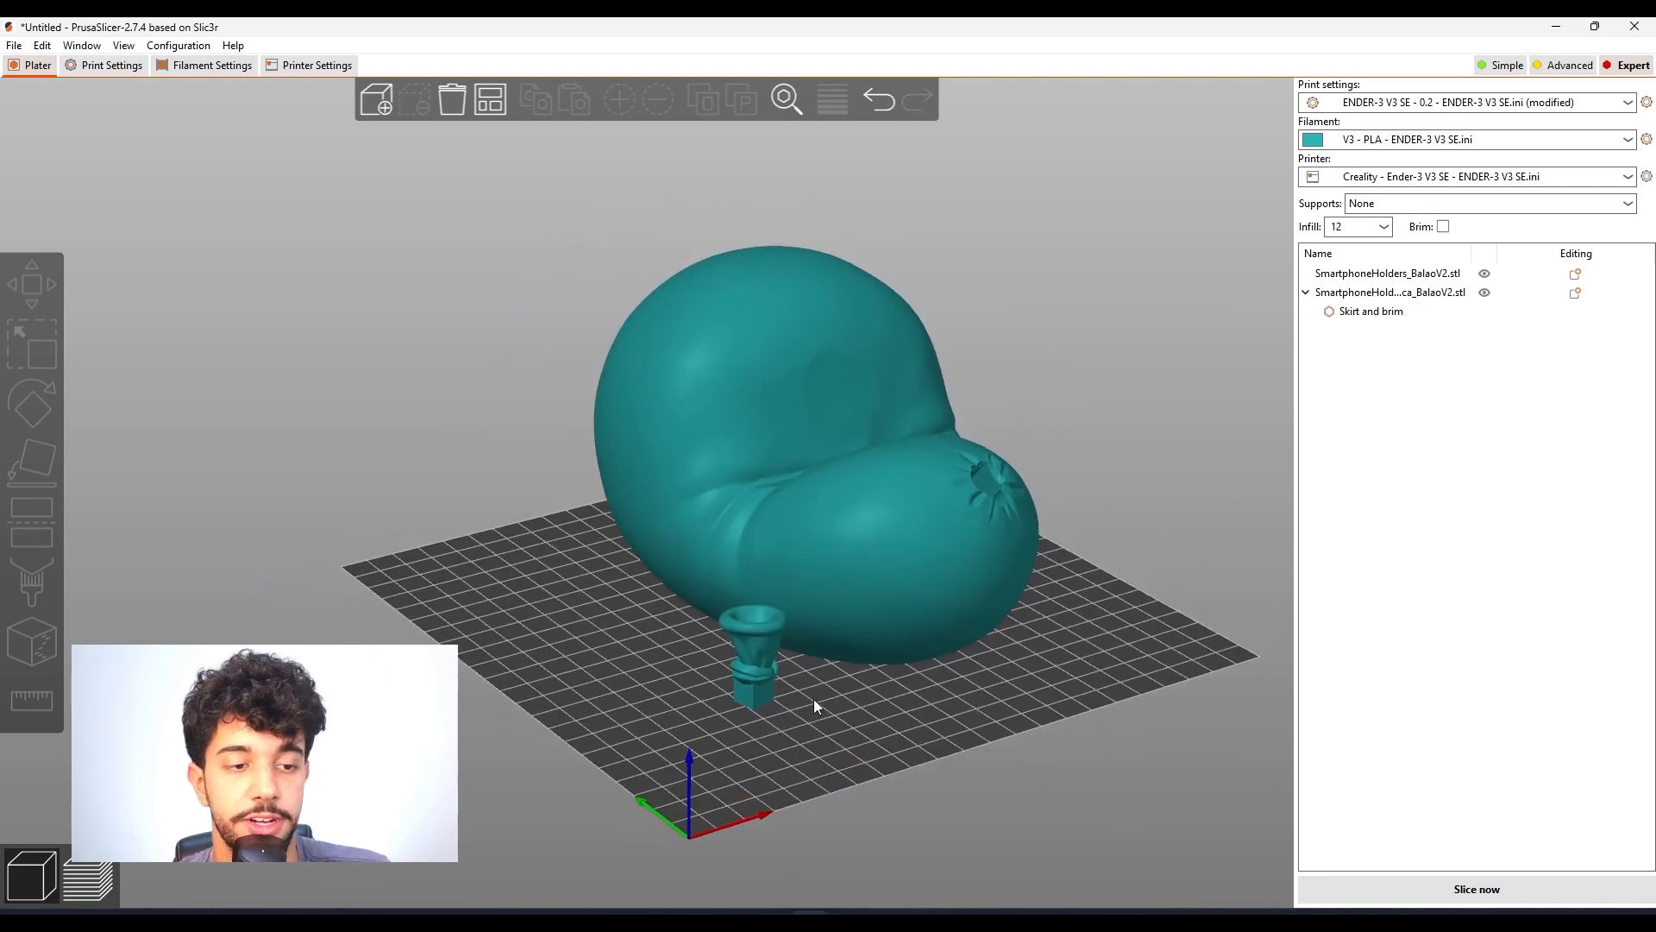
- Slice the plate with both models and view the sliced preview from several sides
left_click(1508, 888)
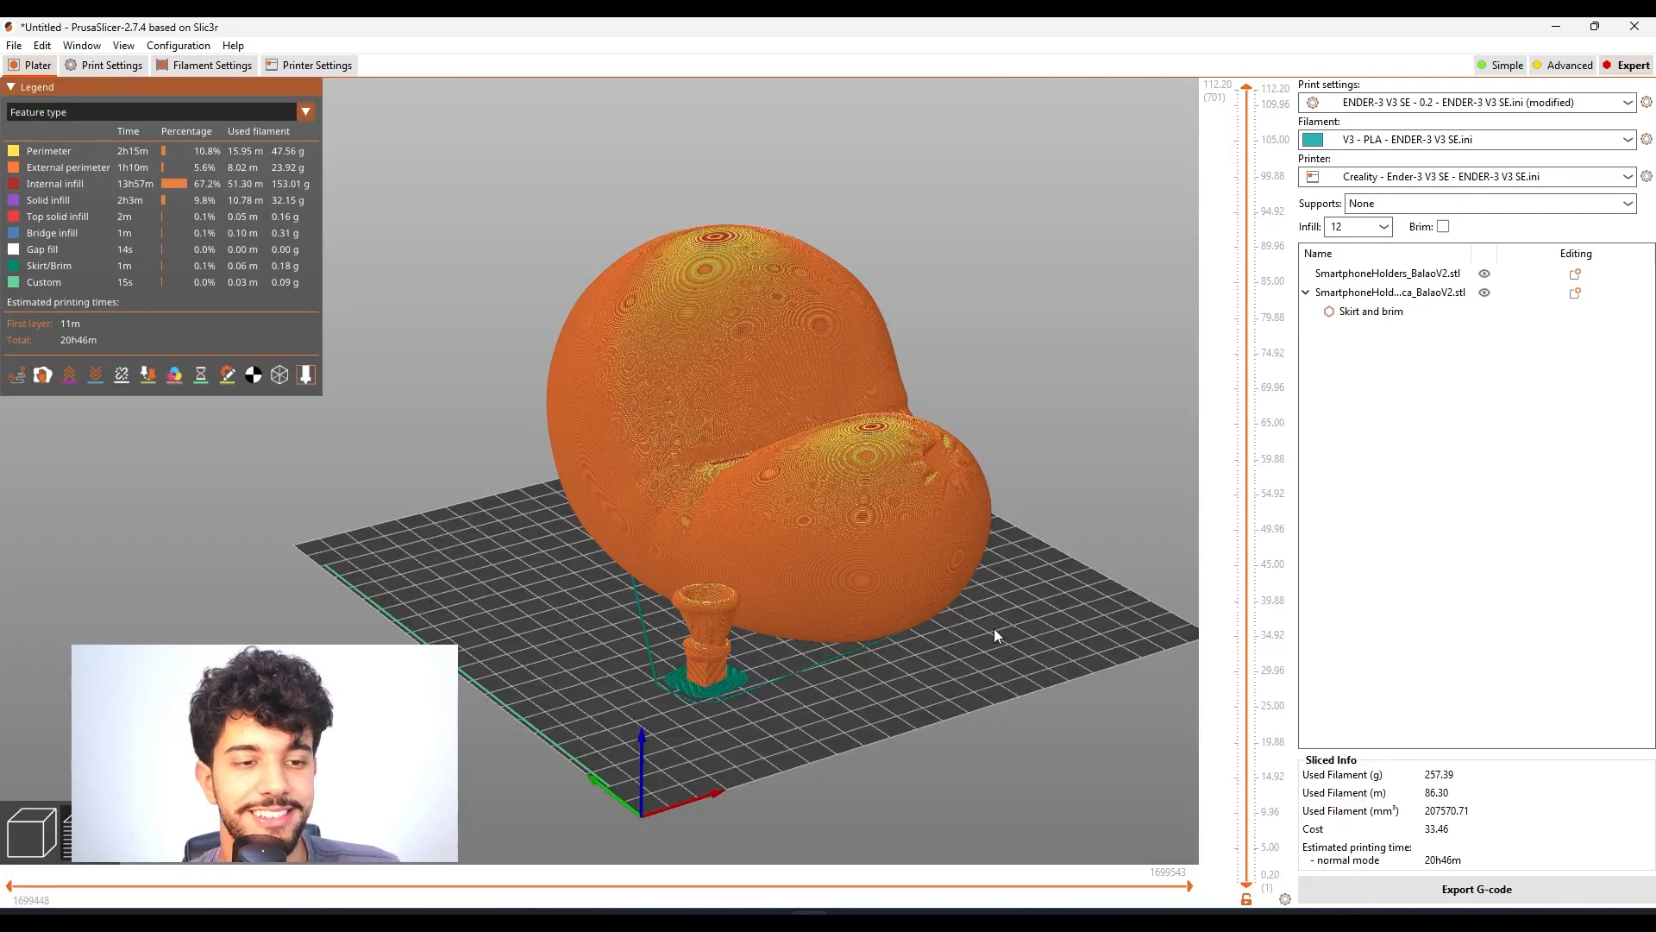
scroll(911, 673, "up", 5)
scroll(956, 623, "down", 3)
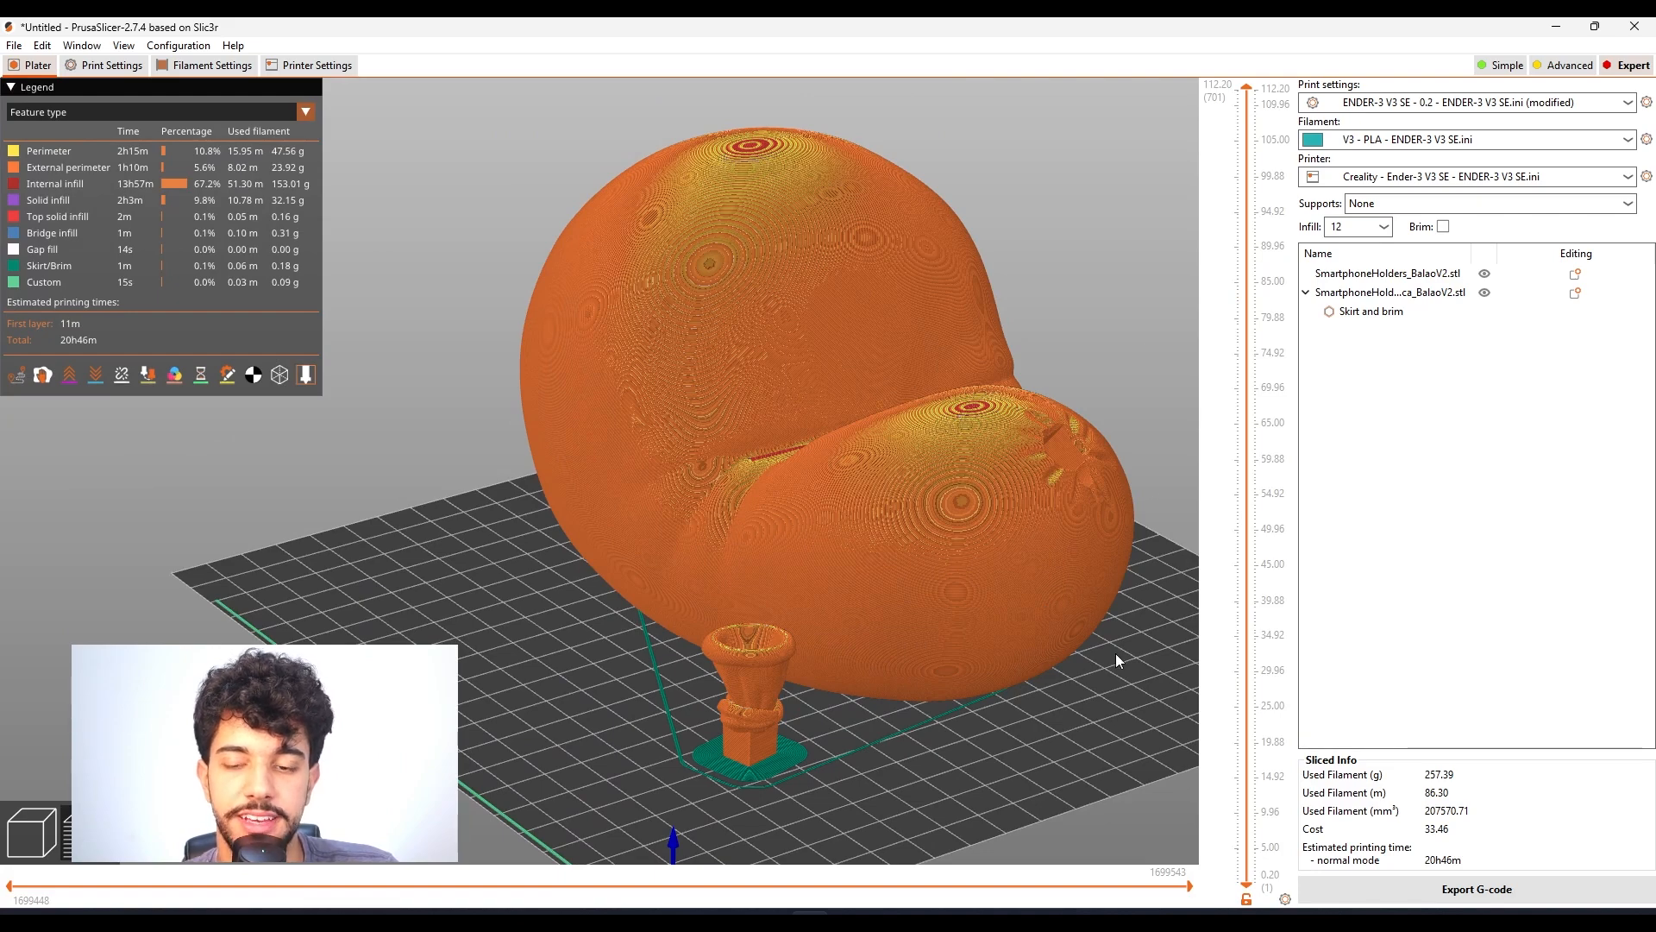
left_click_drag(1054, 740, 421, 373)
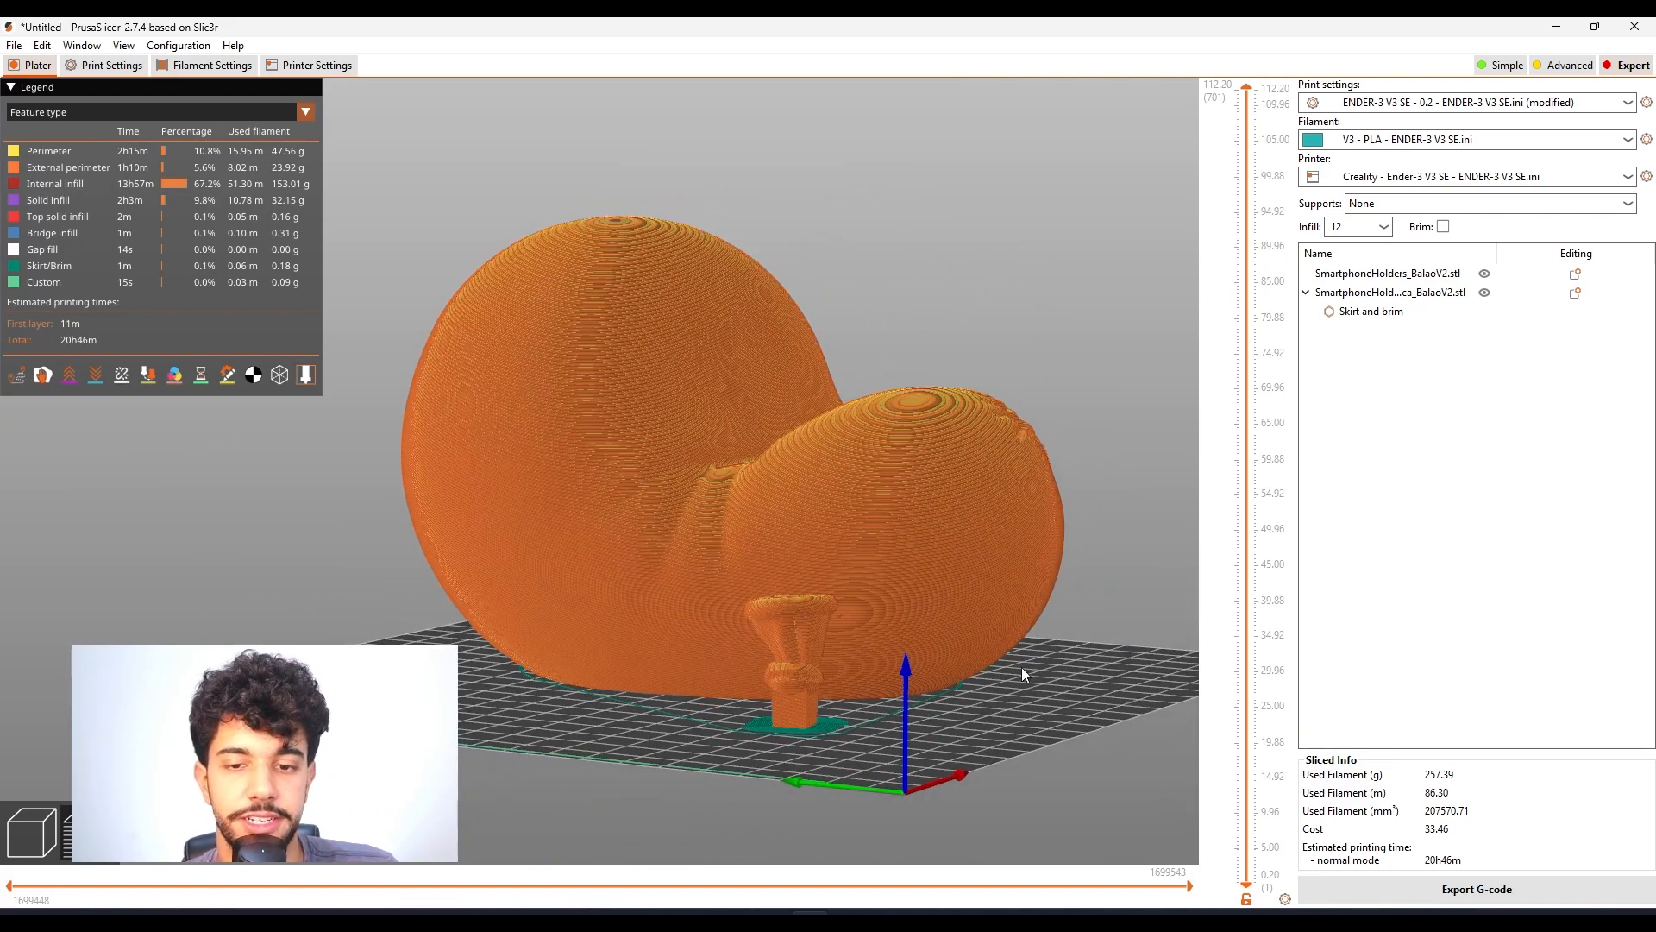
left_click_drag(1058, 724, 665, 749)
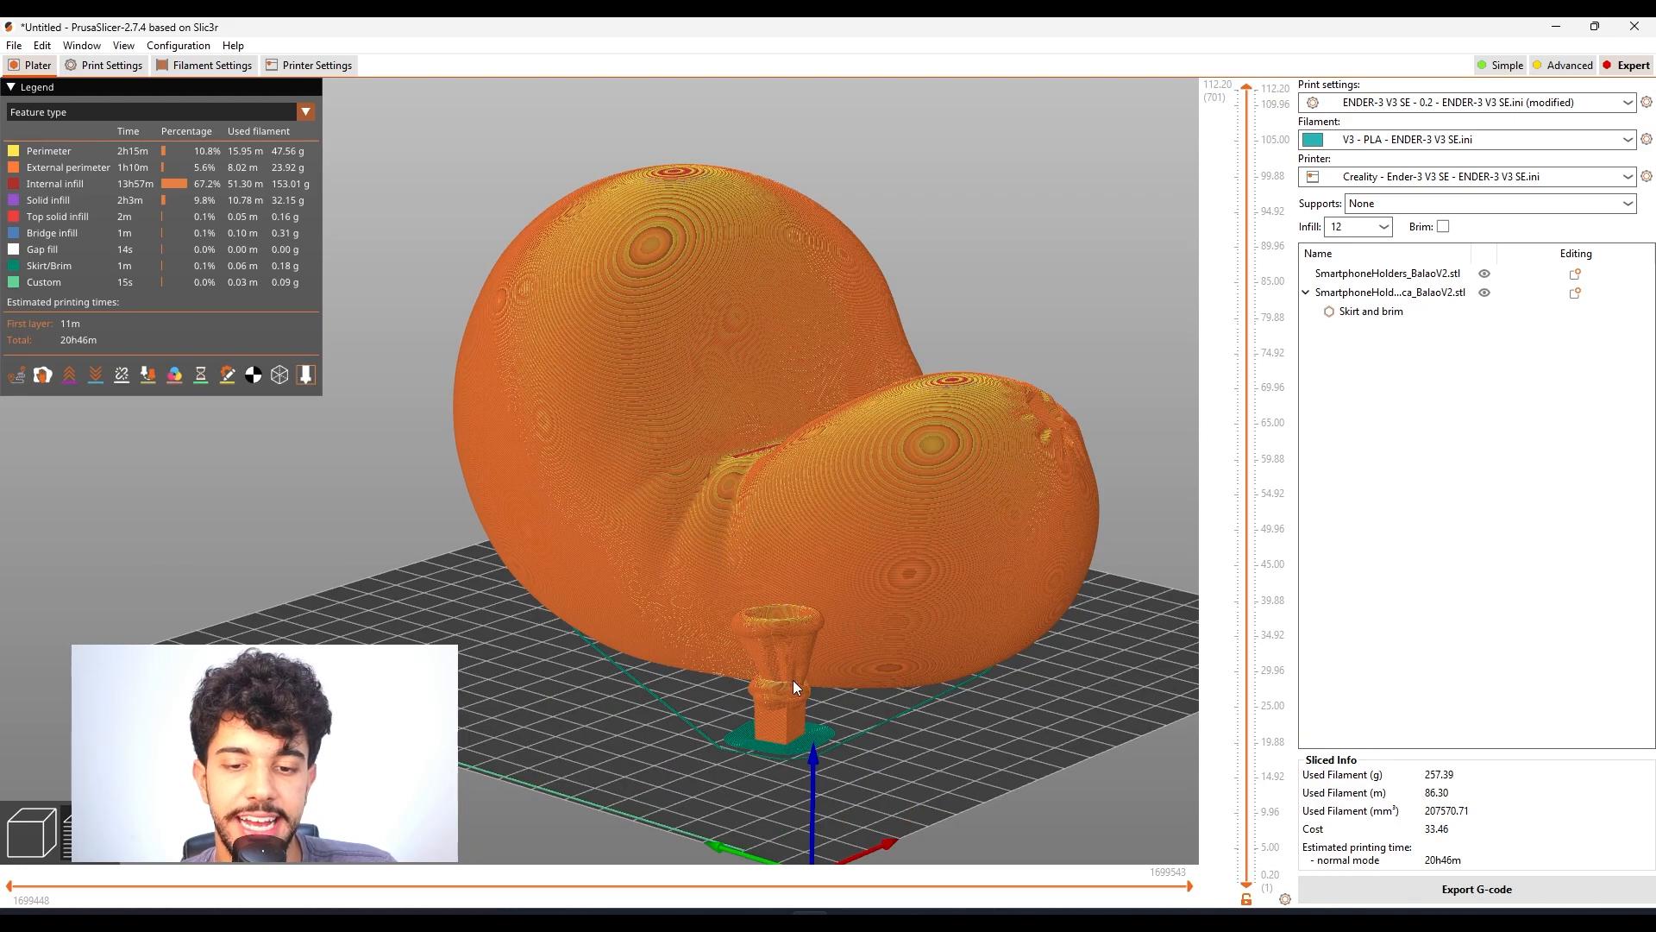
- Examine the brim around the nozzle's base and the layer rings on the holder's upper surfaces in the sliced preview
scroll(1018, 770, "up", 3)
middle_click_drag(1018, 780, 913, 358)
scroll(891, 457, "up", 4)
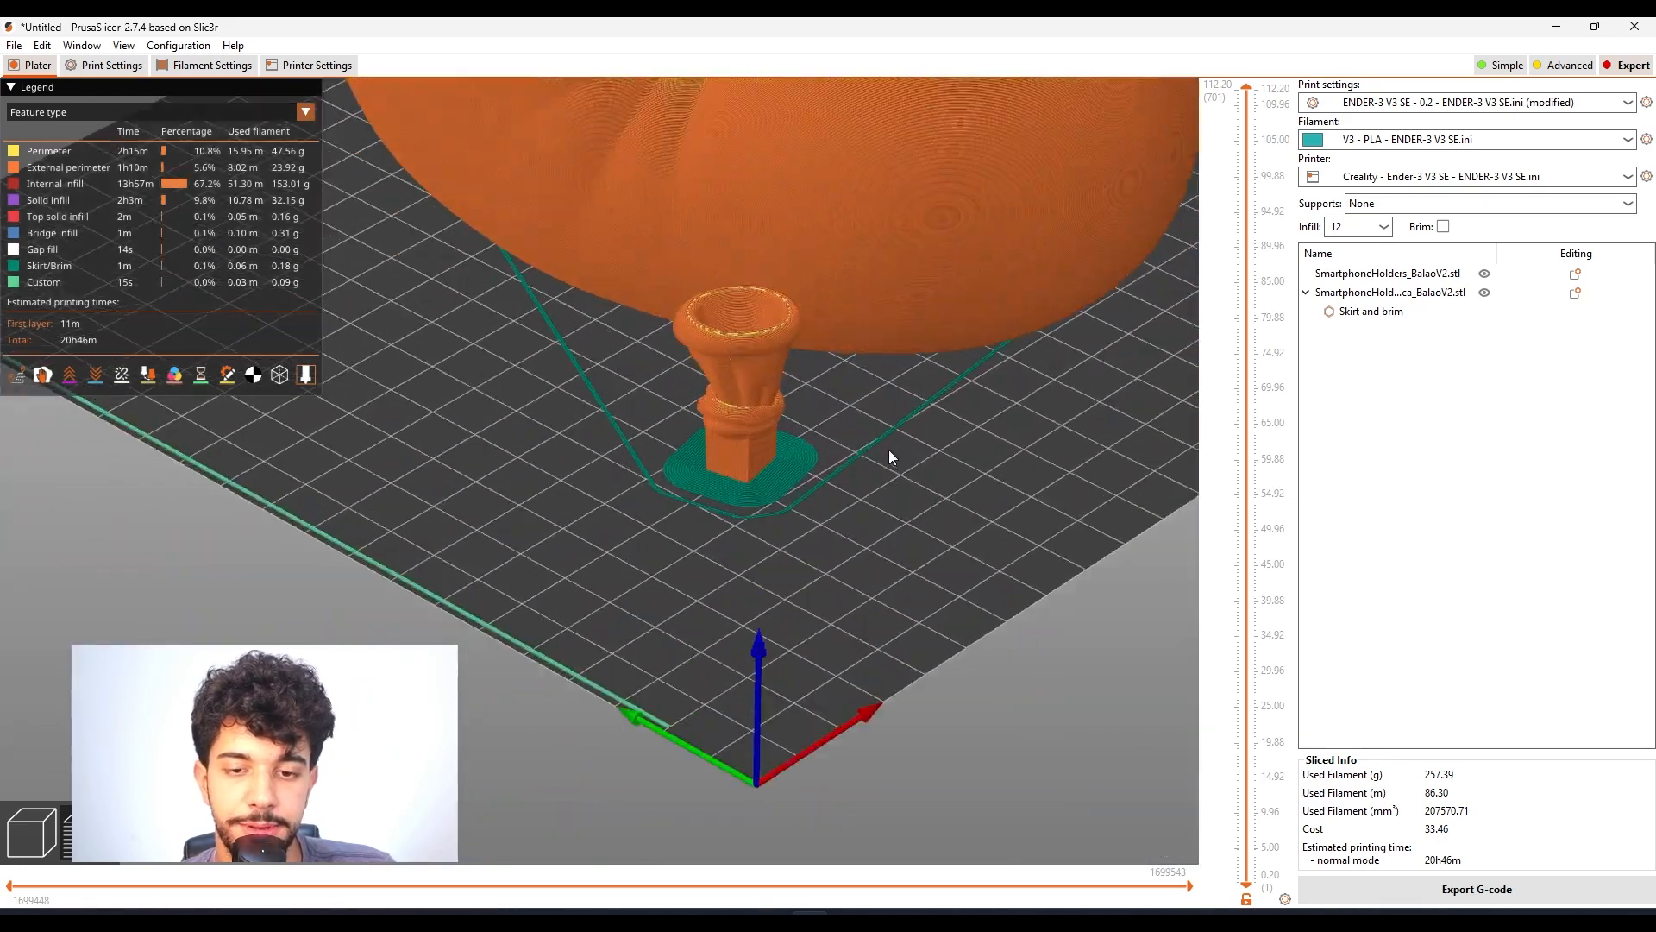
scroll(884, 437, "up", 6)
left_click_drag(945, 417, 912, 607)
scroll(943, 460, "down", 2)
scroll(937, 440, "down", 6)
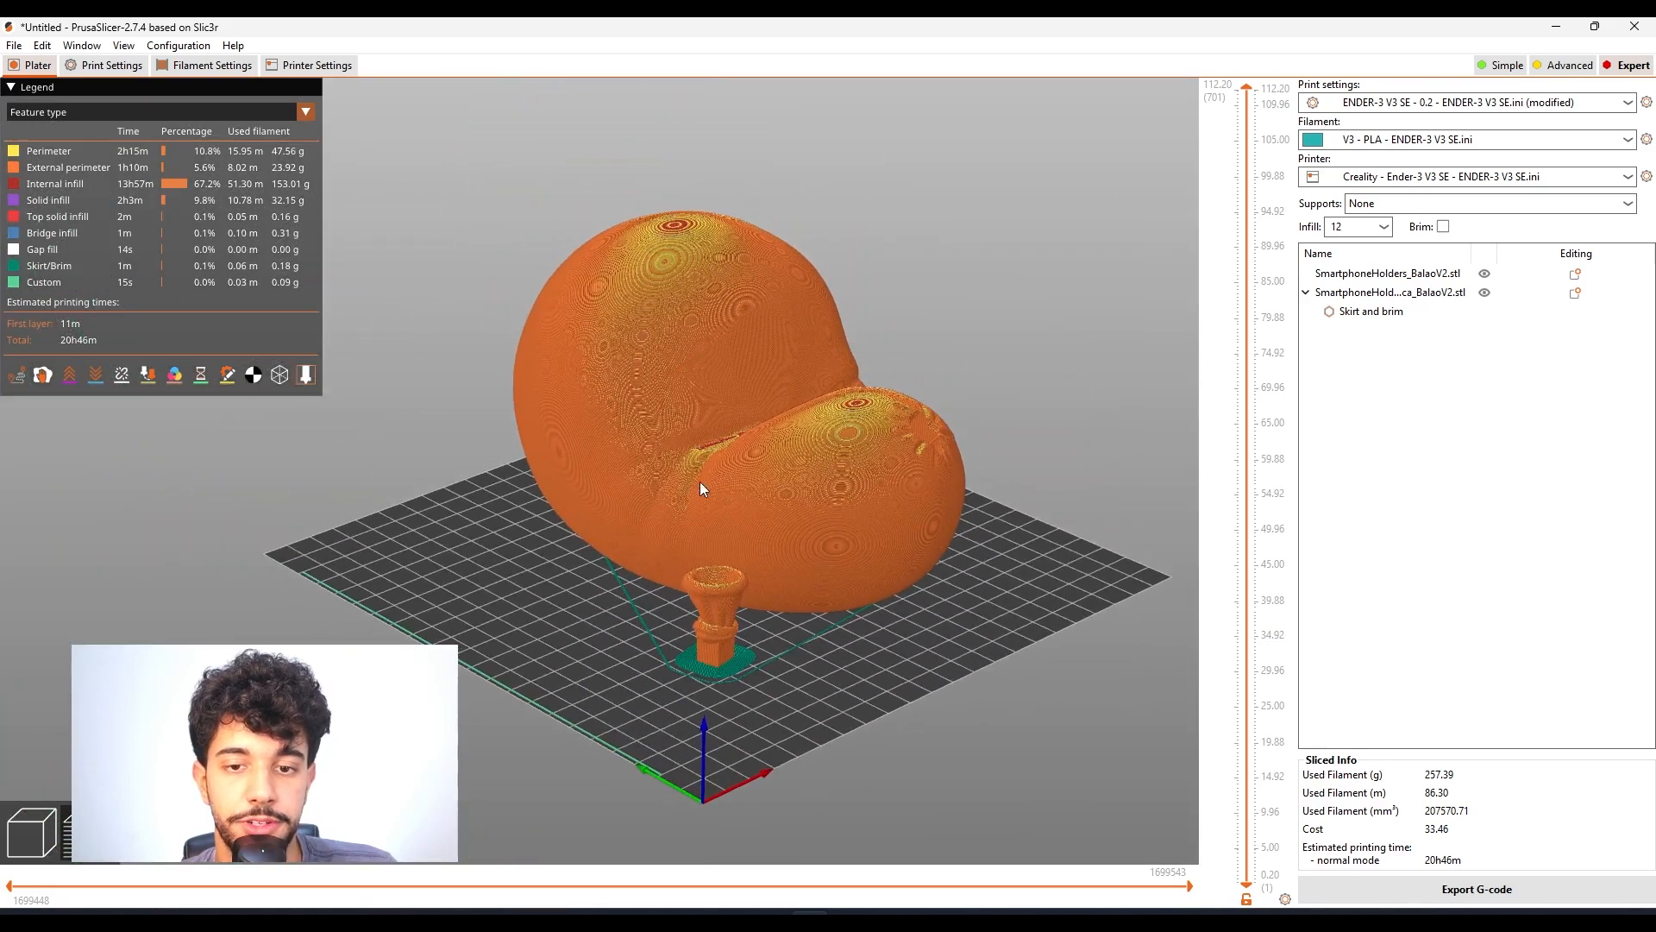
scroll(901, 406, "up", 8)
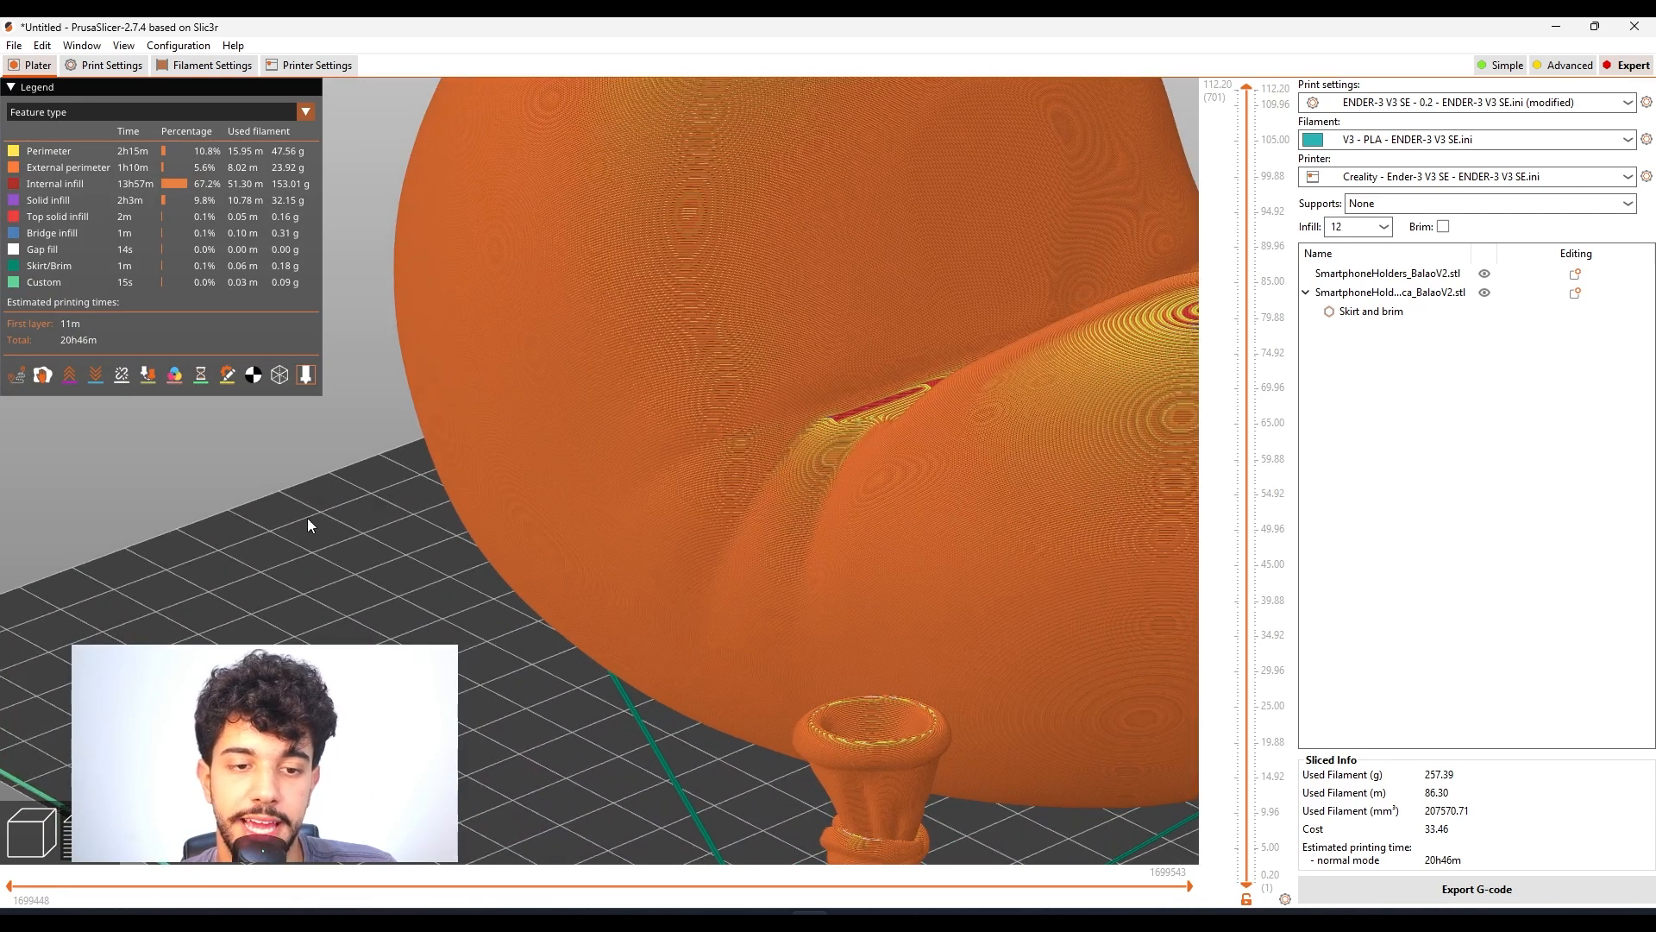
left_click_drag(350, 509, 890, 459)
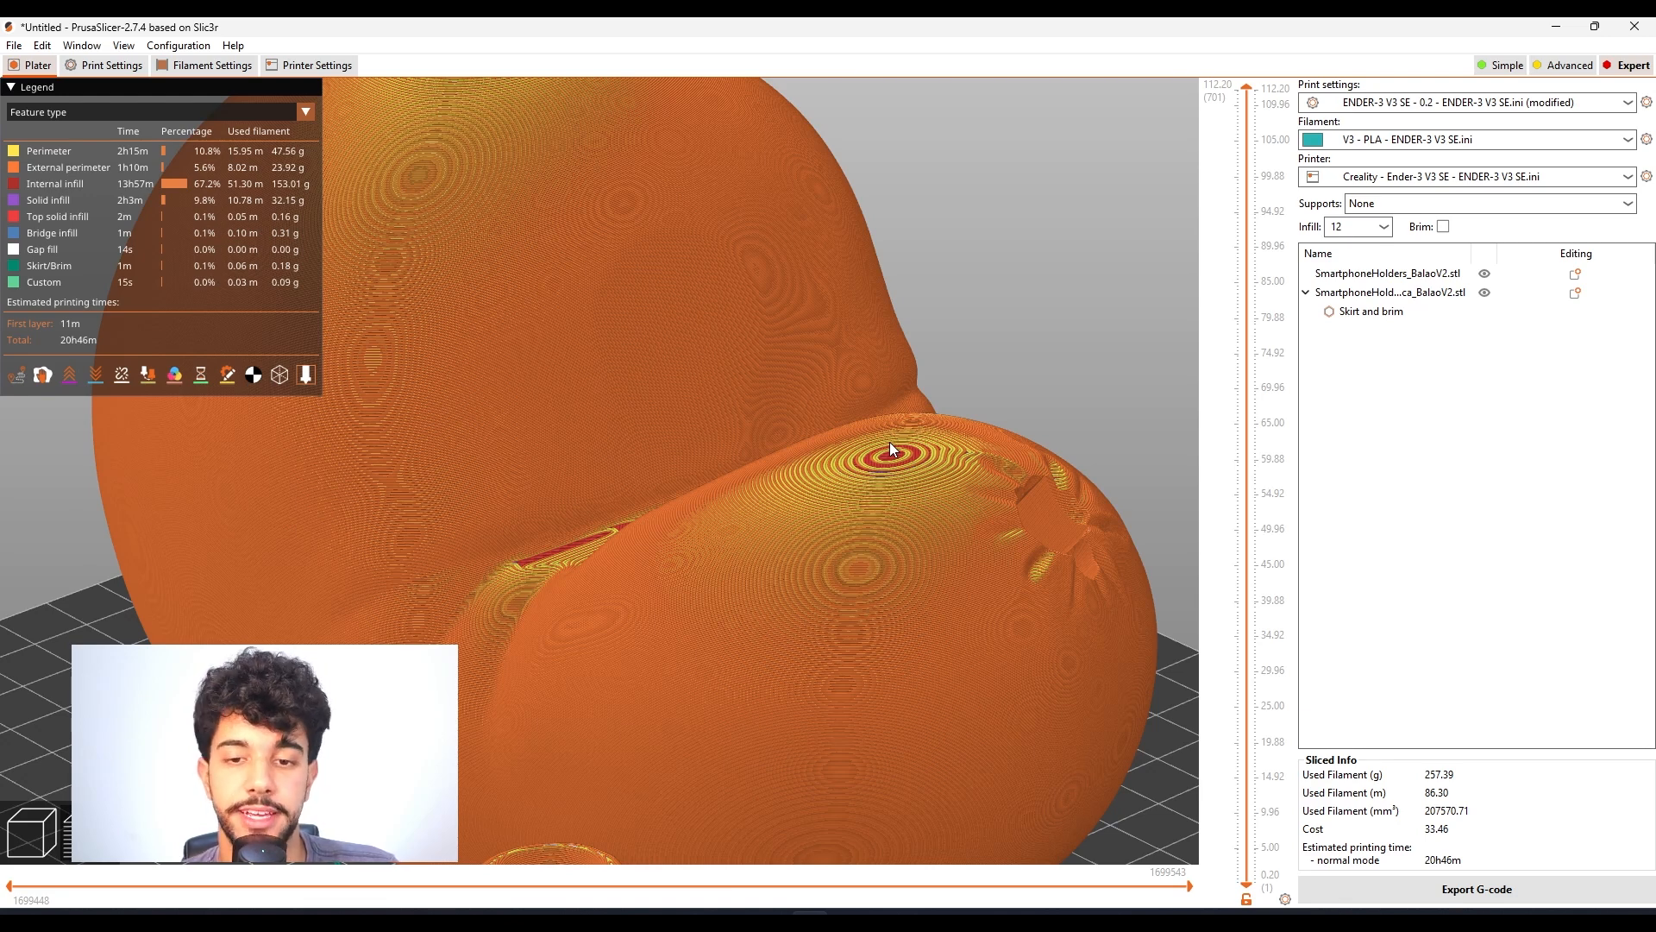
scroll(889, 441, "down", 3)
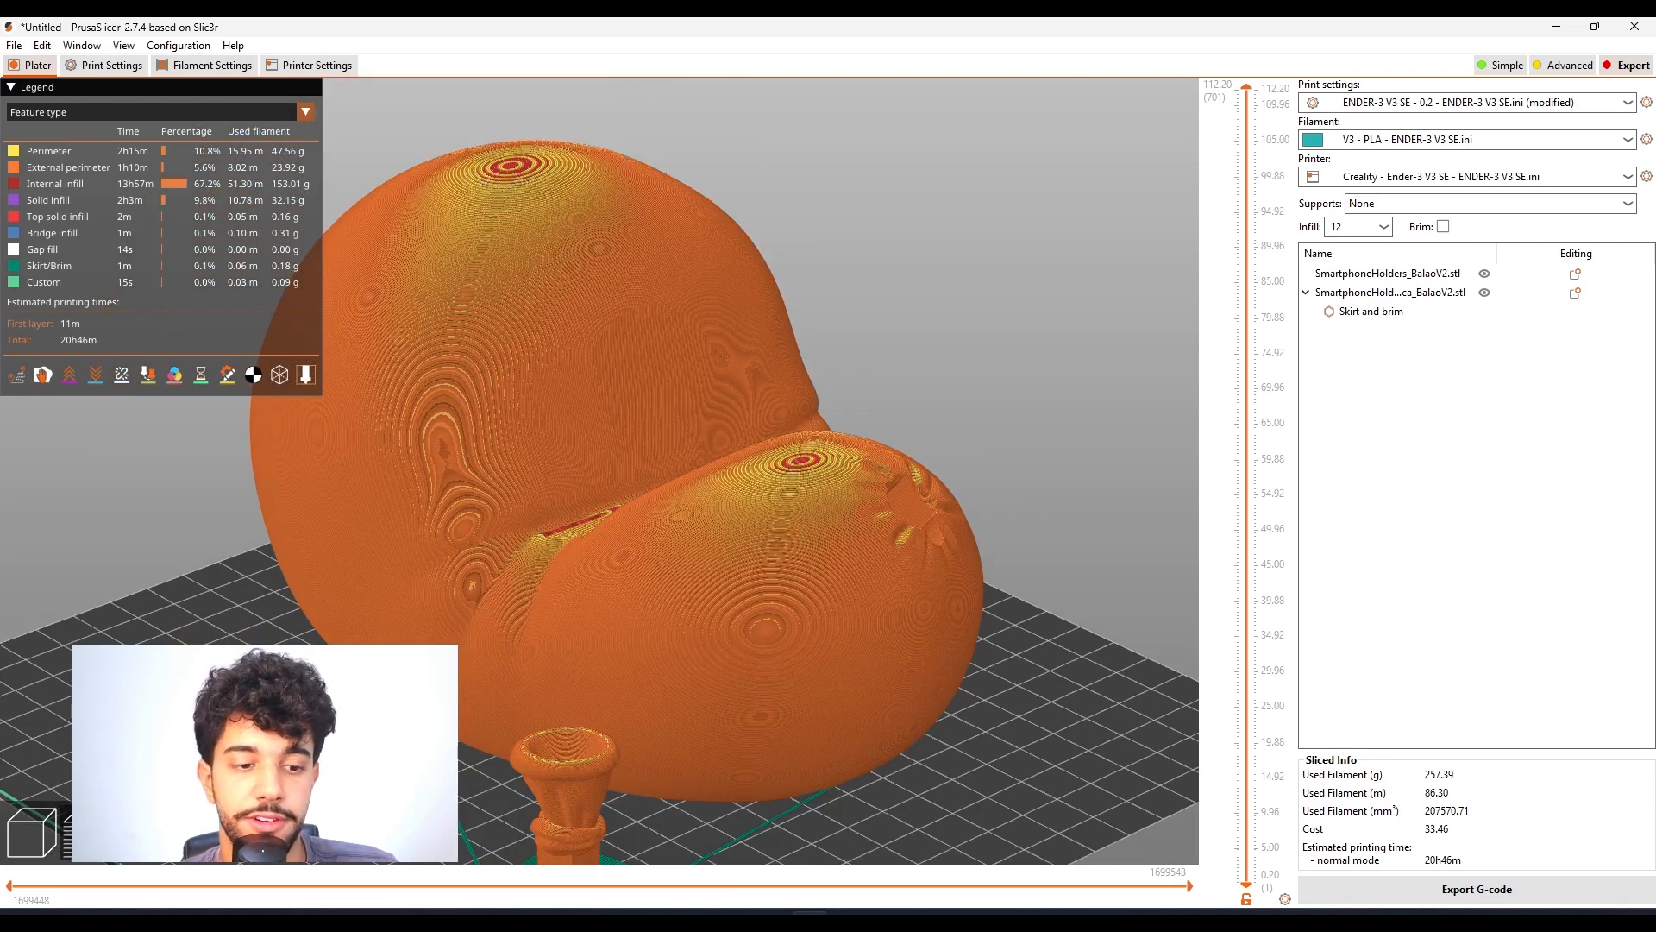
- Enable ironing in the print profile's infill settings and check the available ironing types
left_click(26, 833)
left_click(70, 74)
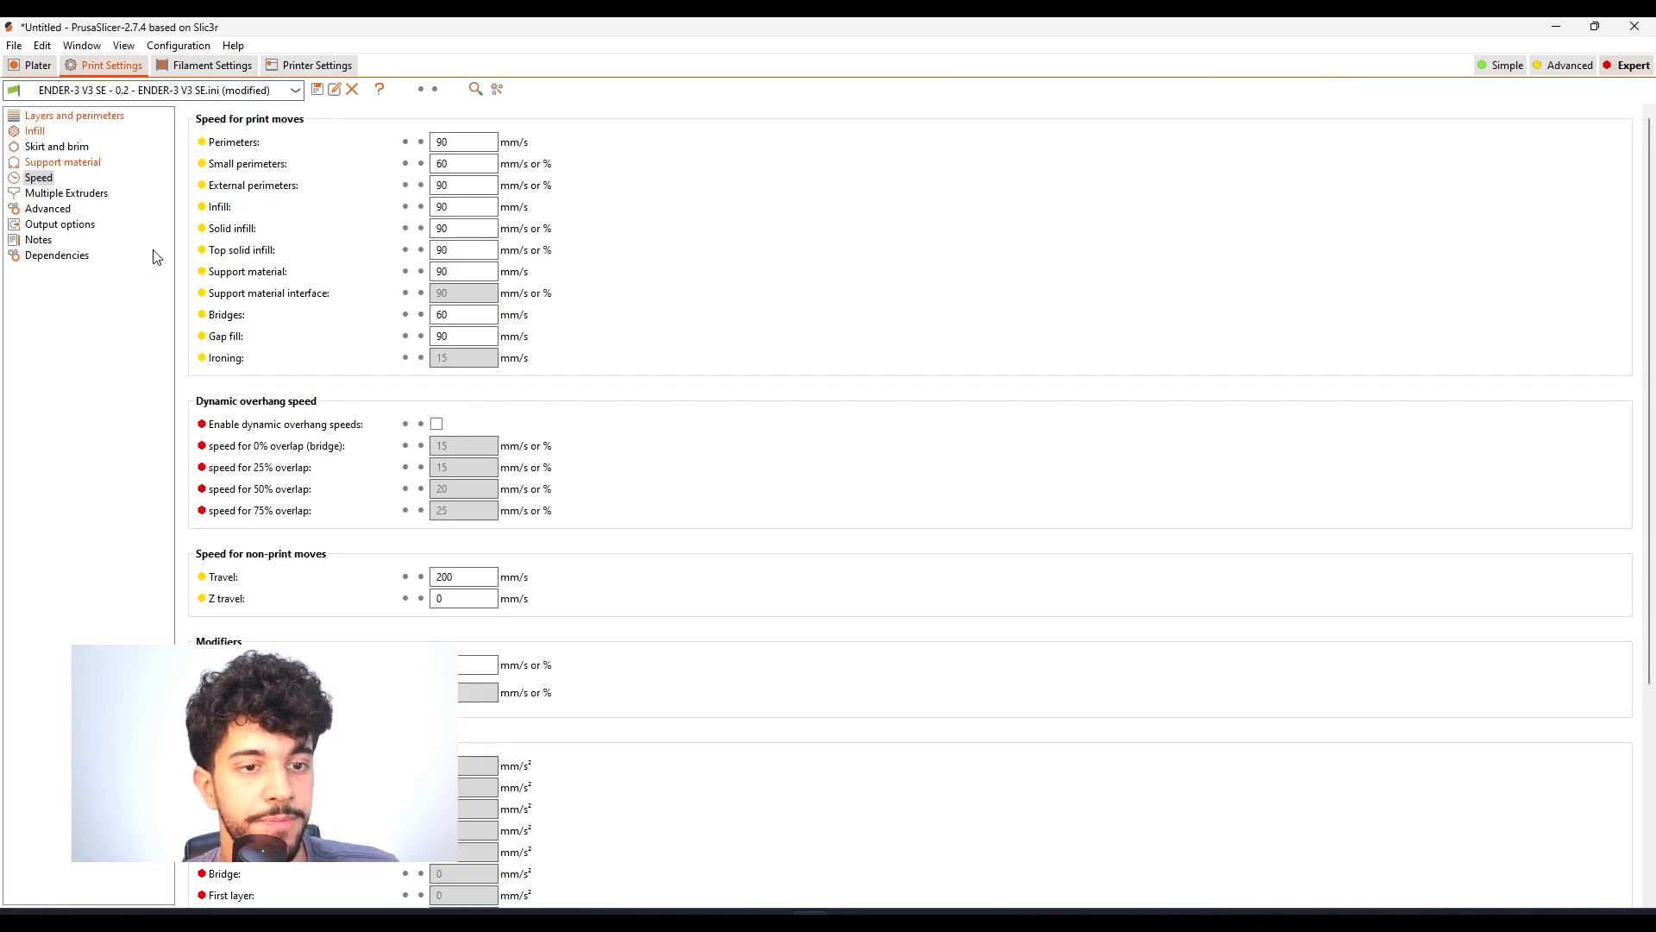
left_click(43, 134)
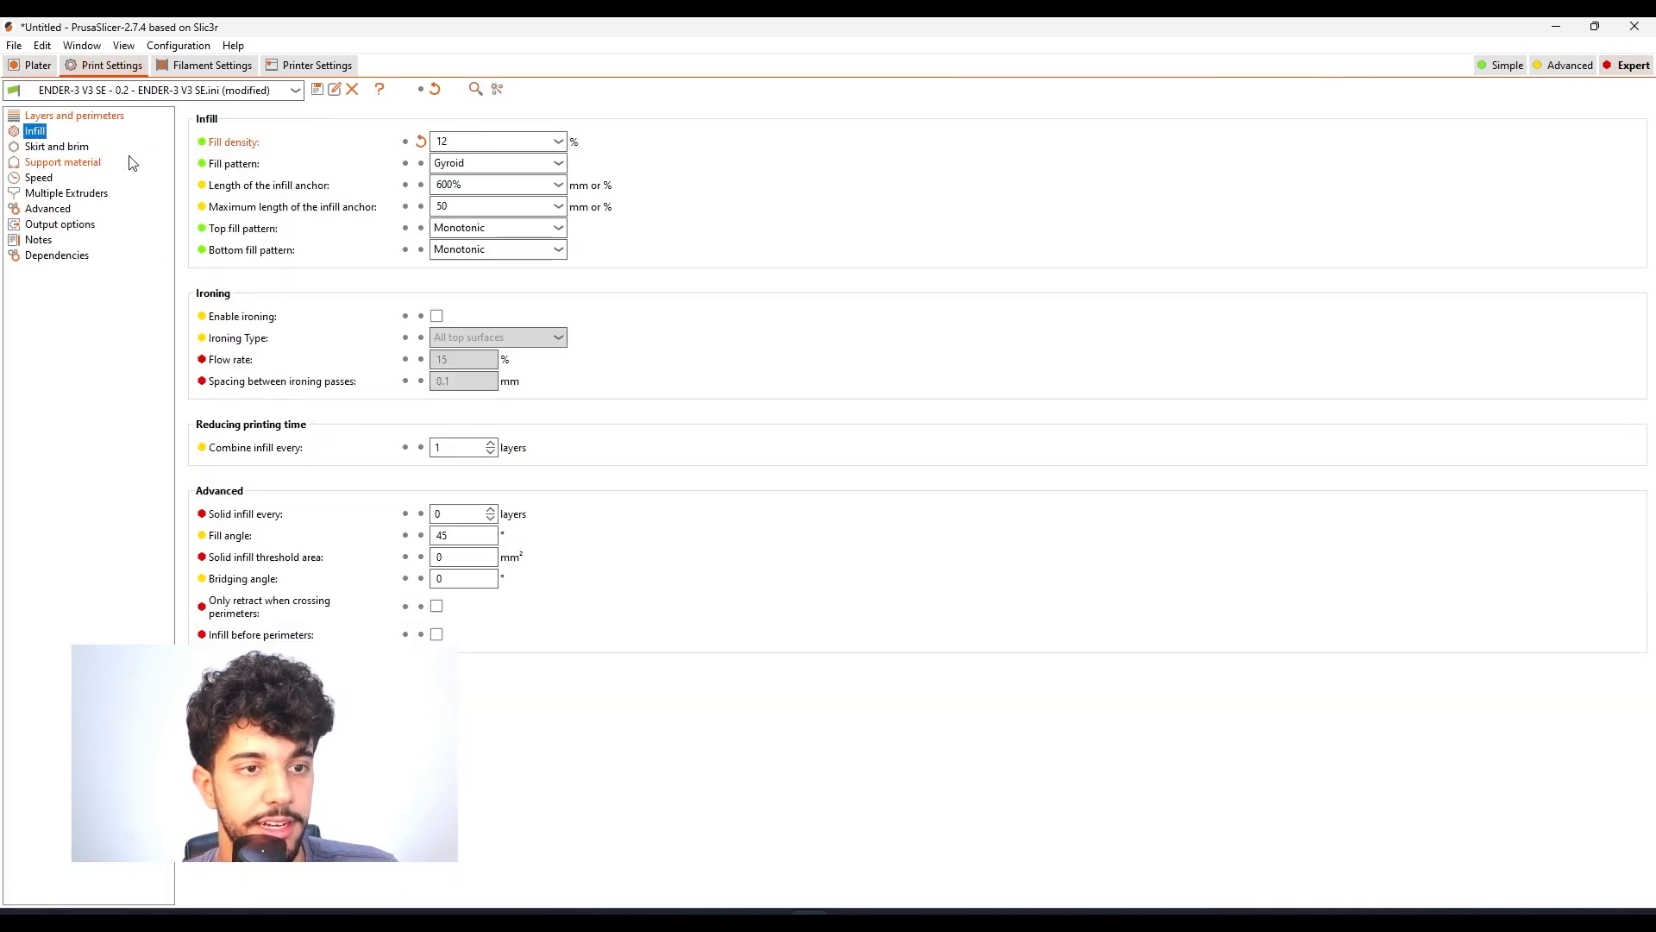
left_click(39, 118)
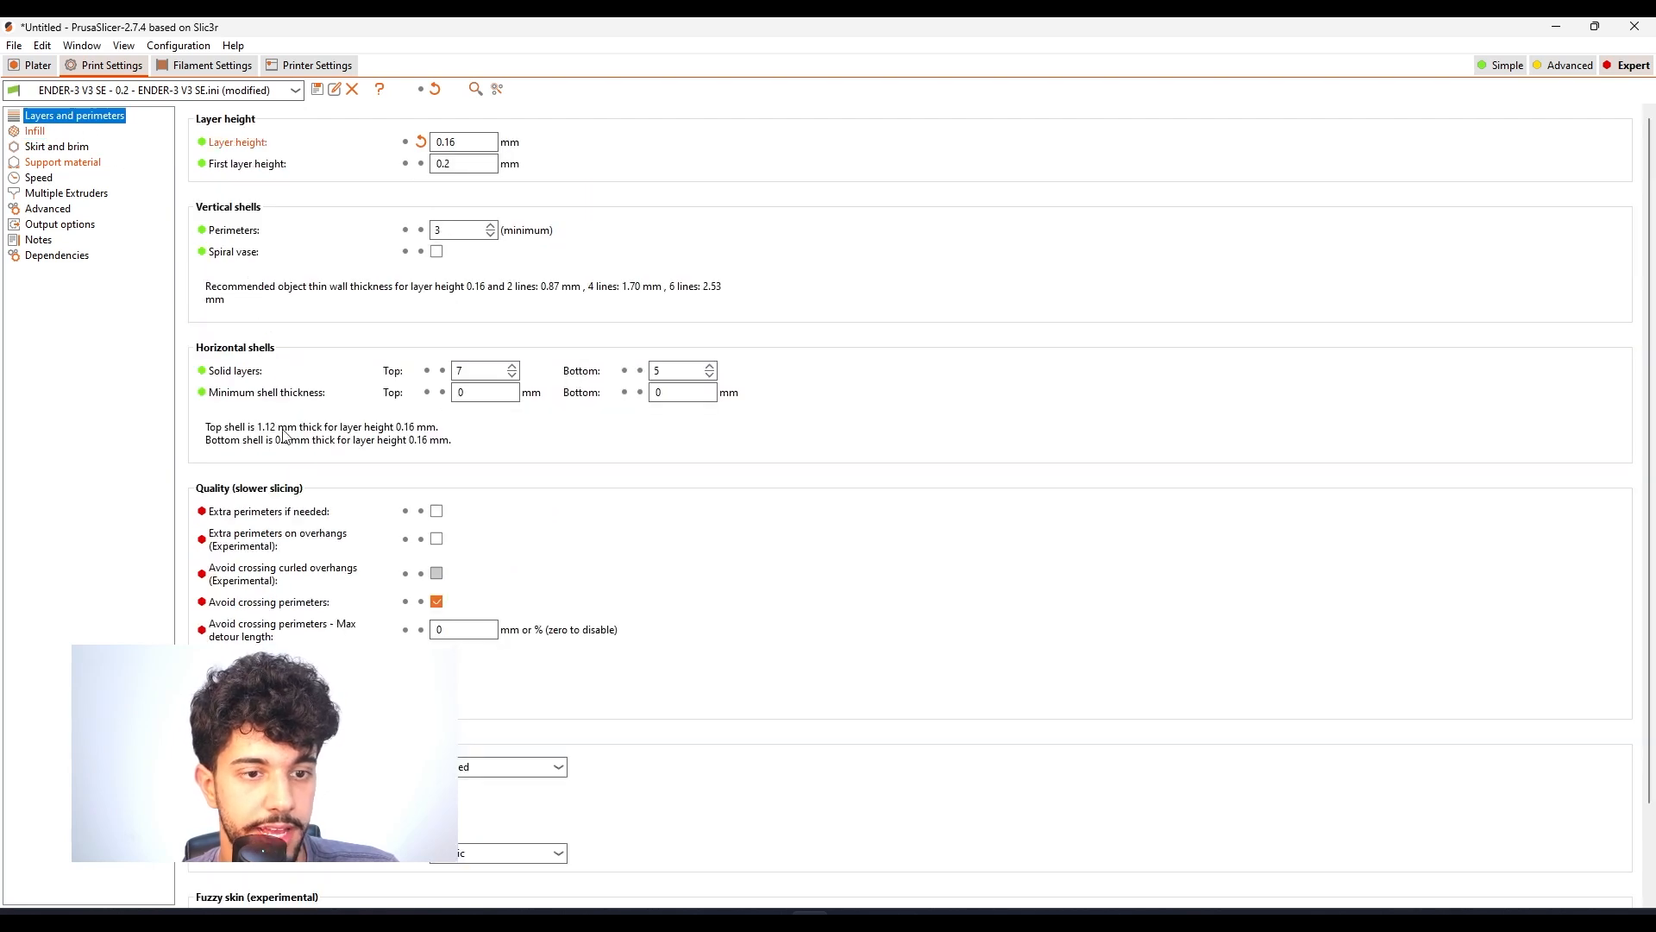
scroll(345, 397, "down", 3)
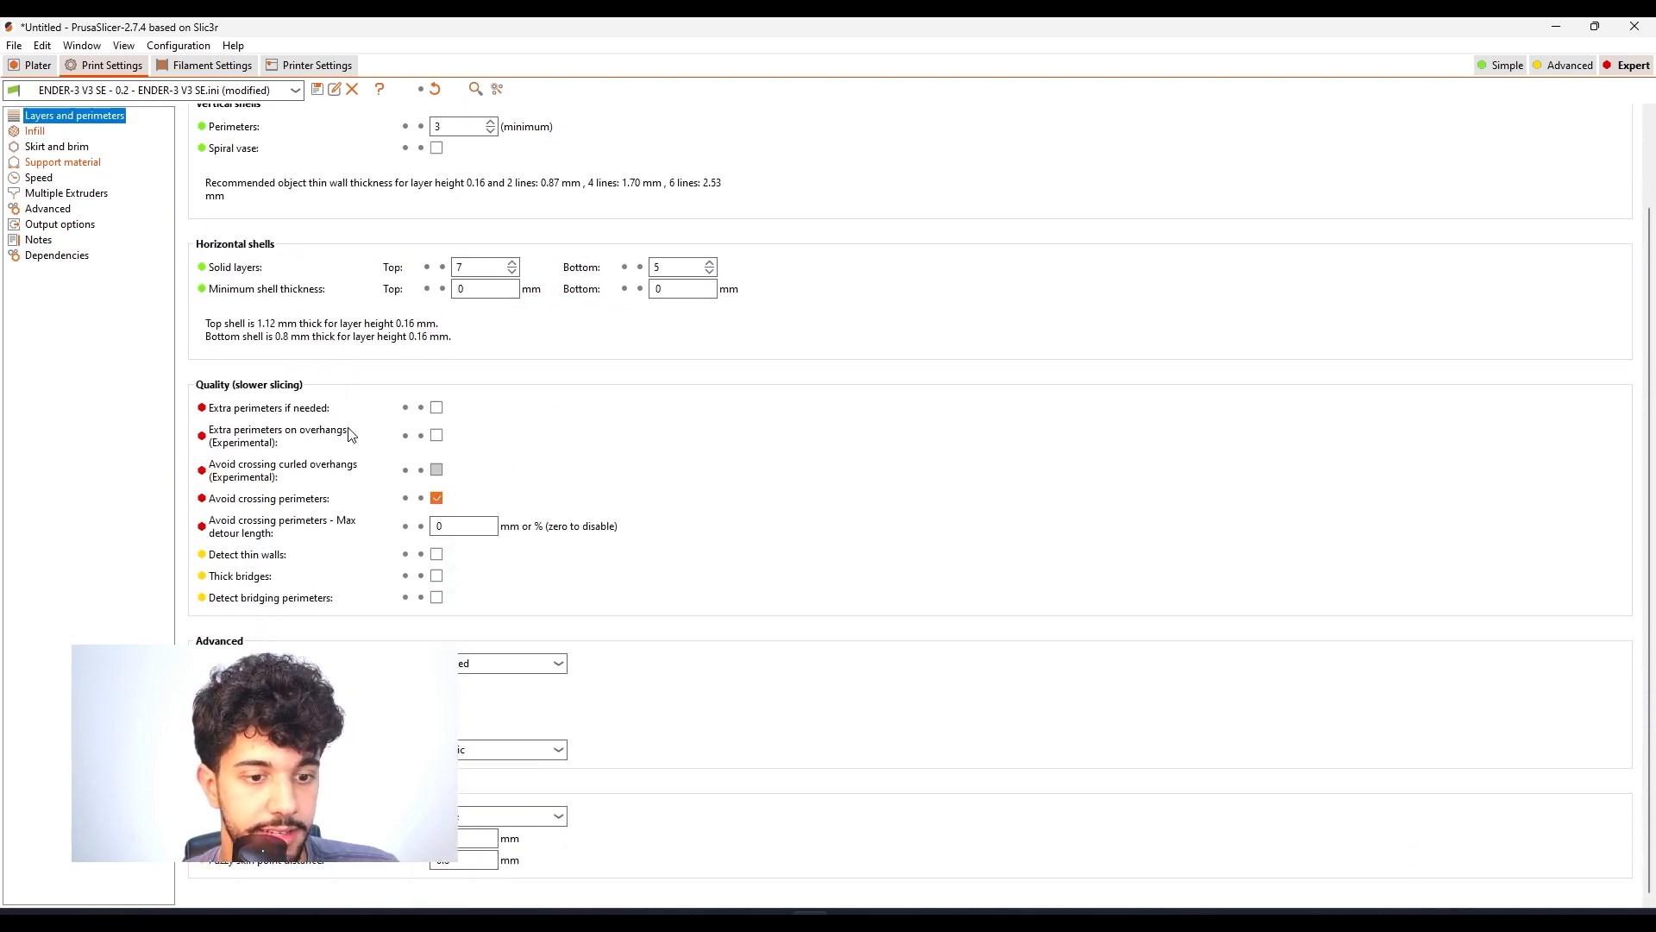
scroll(343, 344, "up", 3)
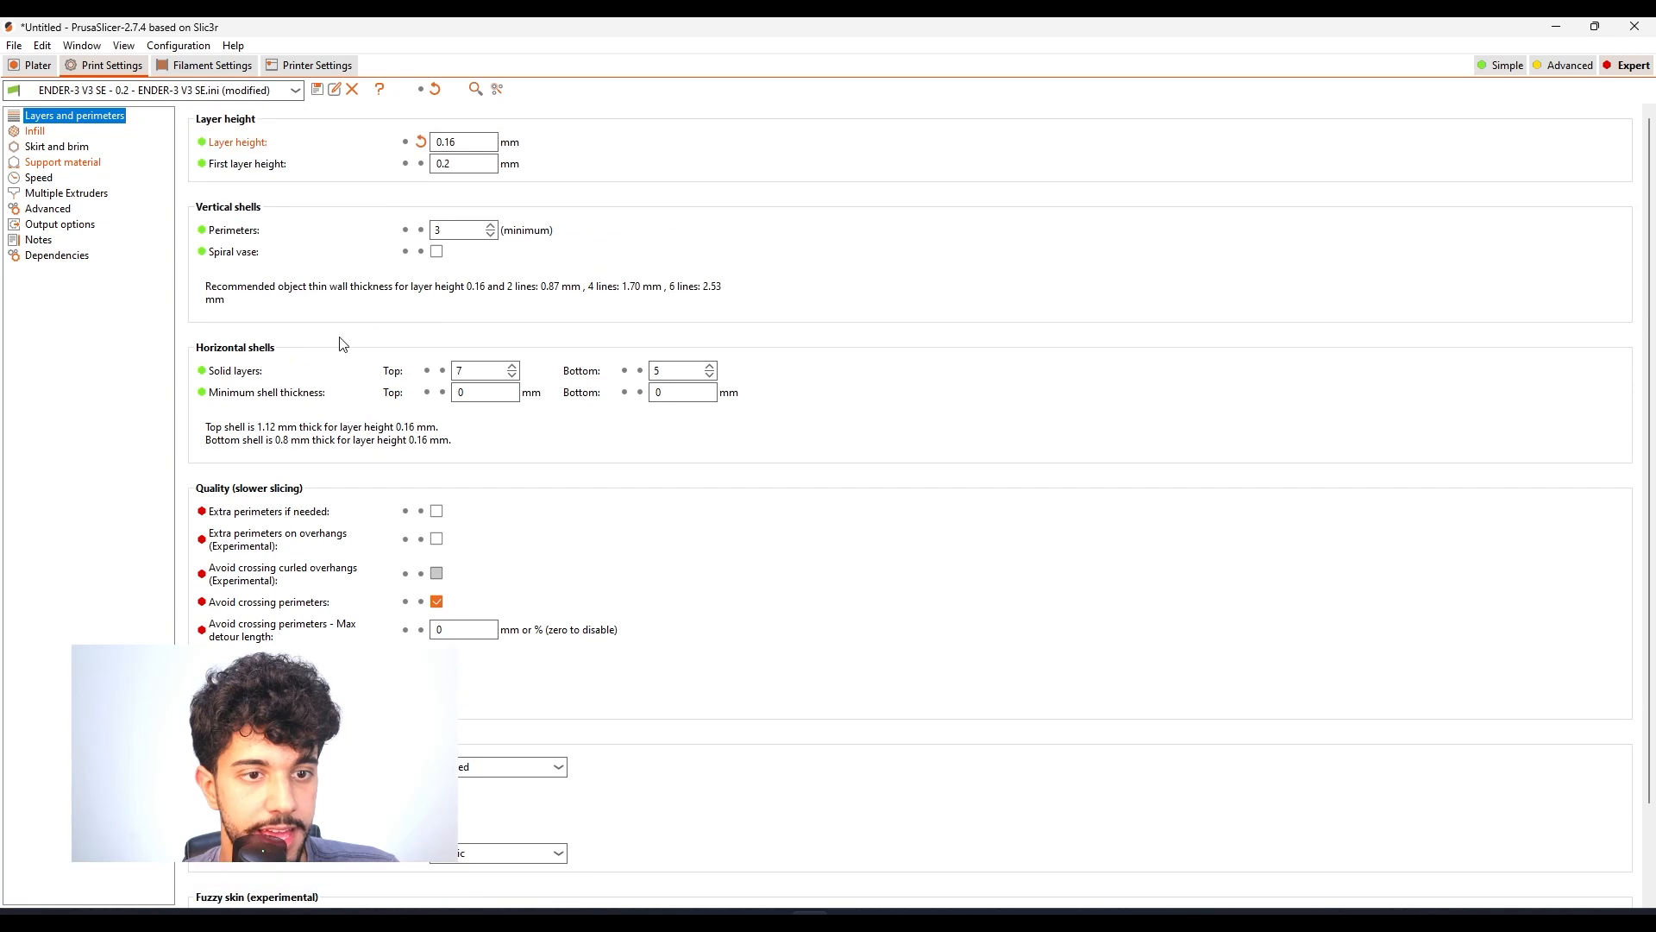
left_click(36, 133)
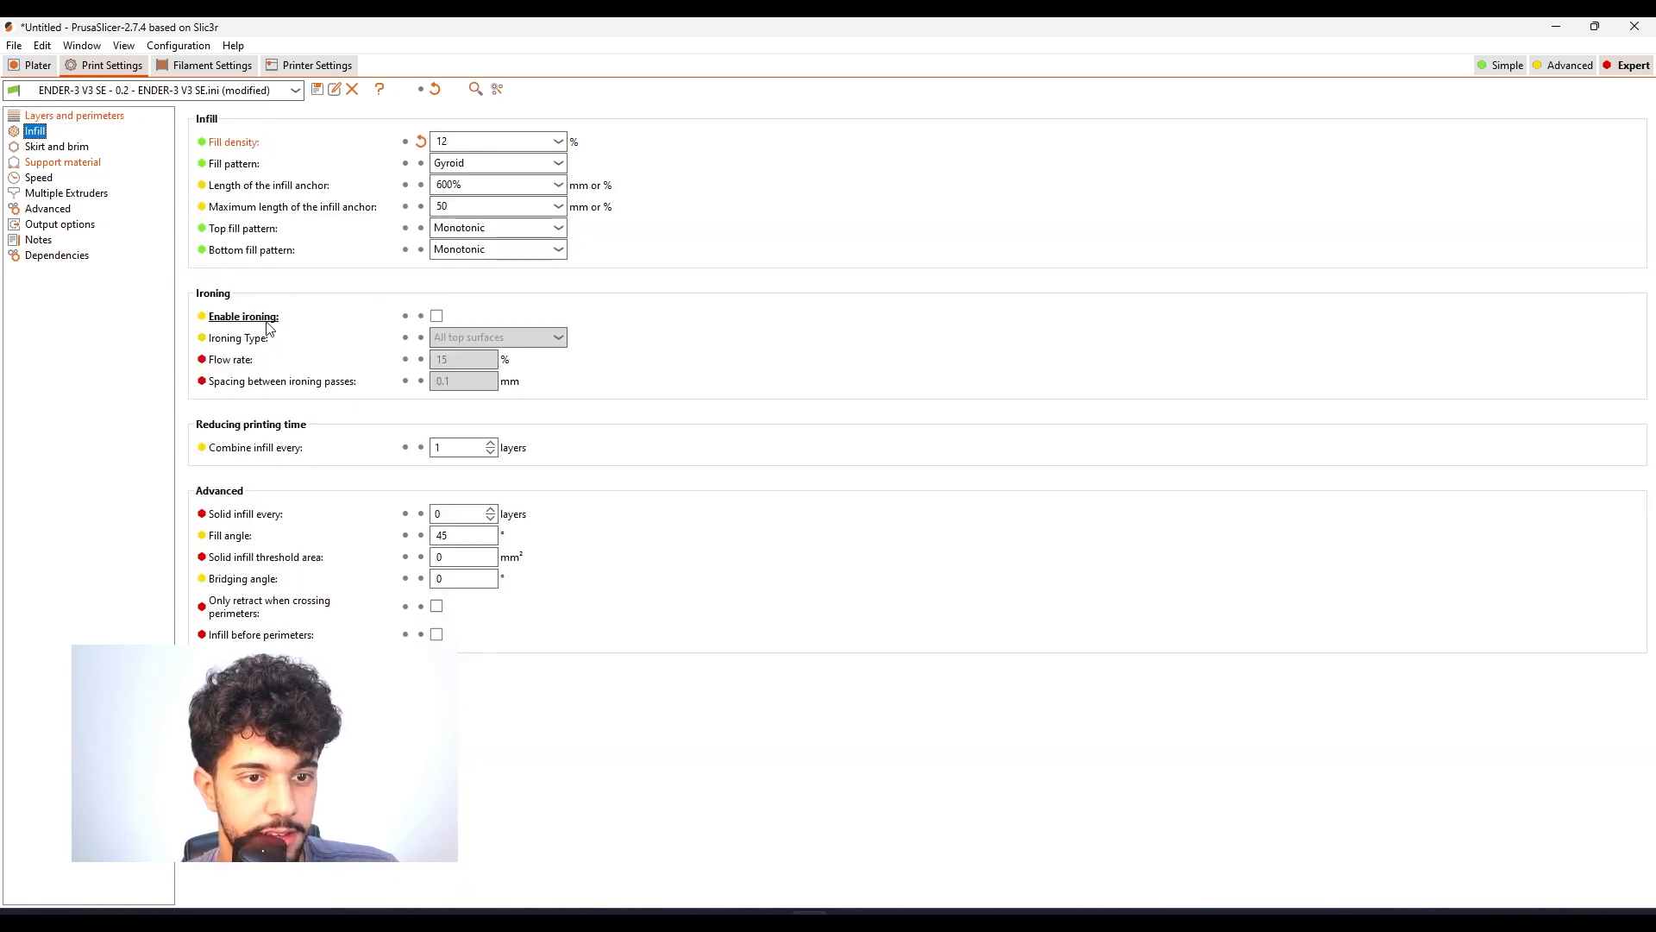
left_click(437, 318)
left_click(548, 337)
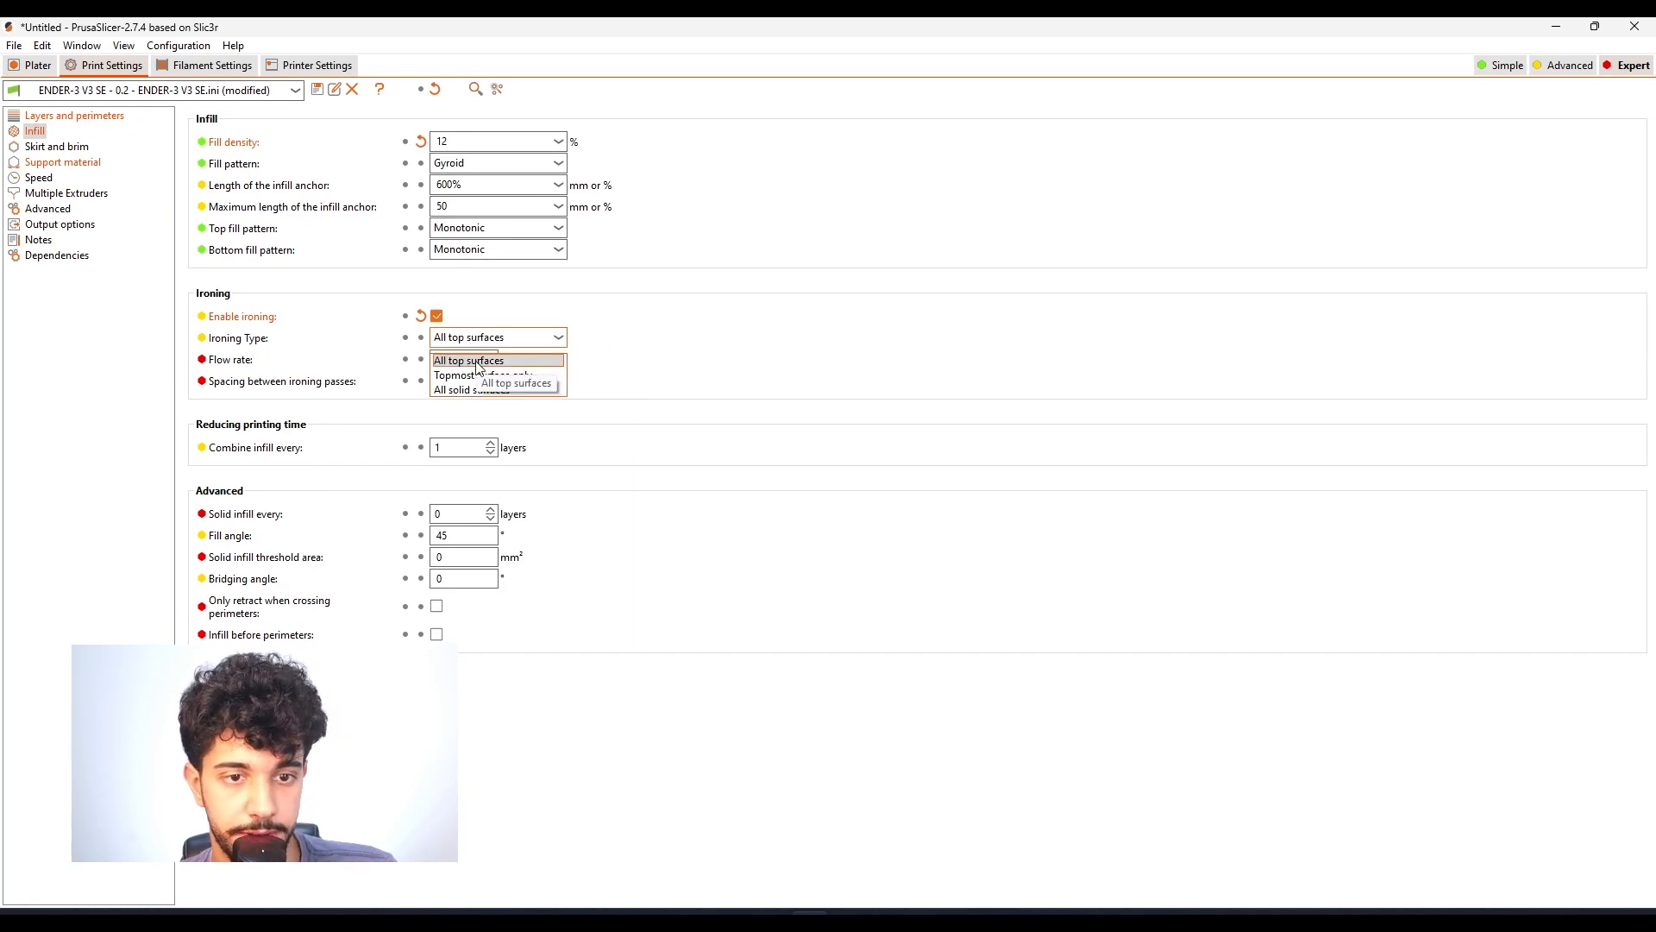
left_click(623, 309)
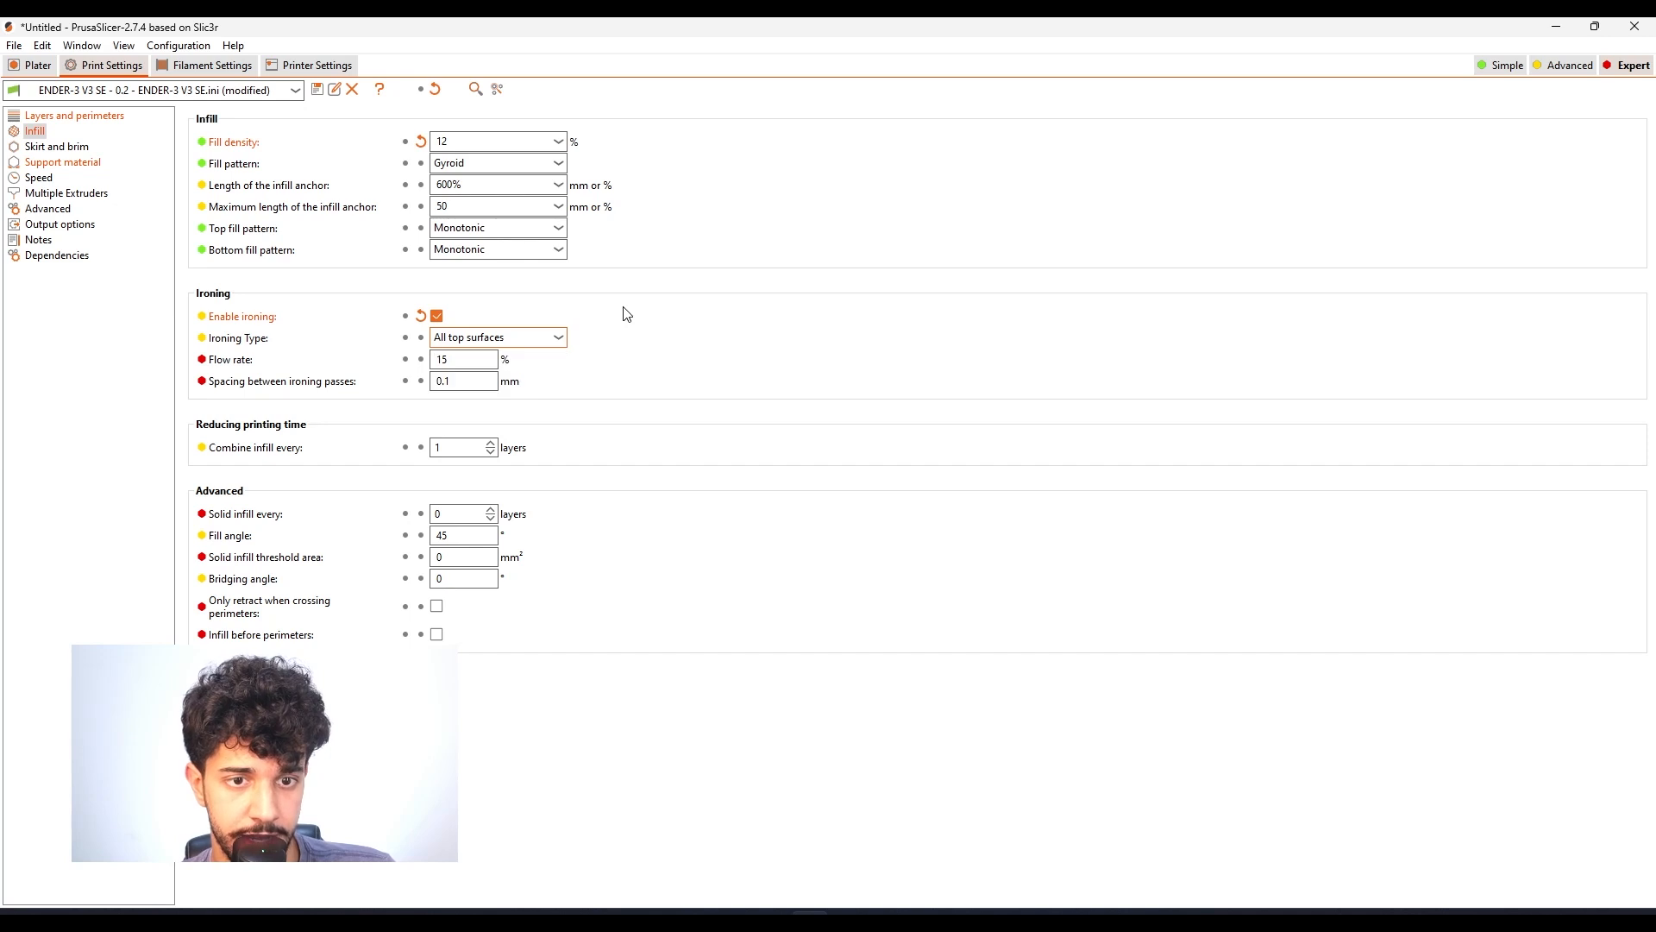
- Set the ironing type to All top surfaces and return to the sliced preview of the plate
left_click(527, 338)
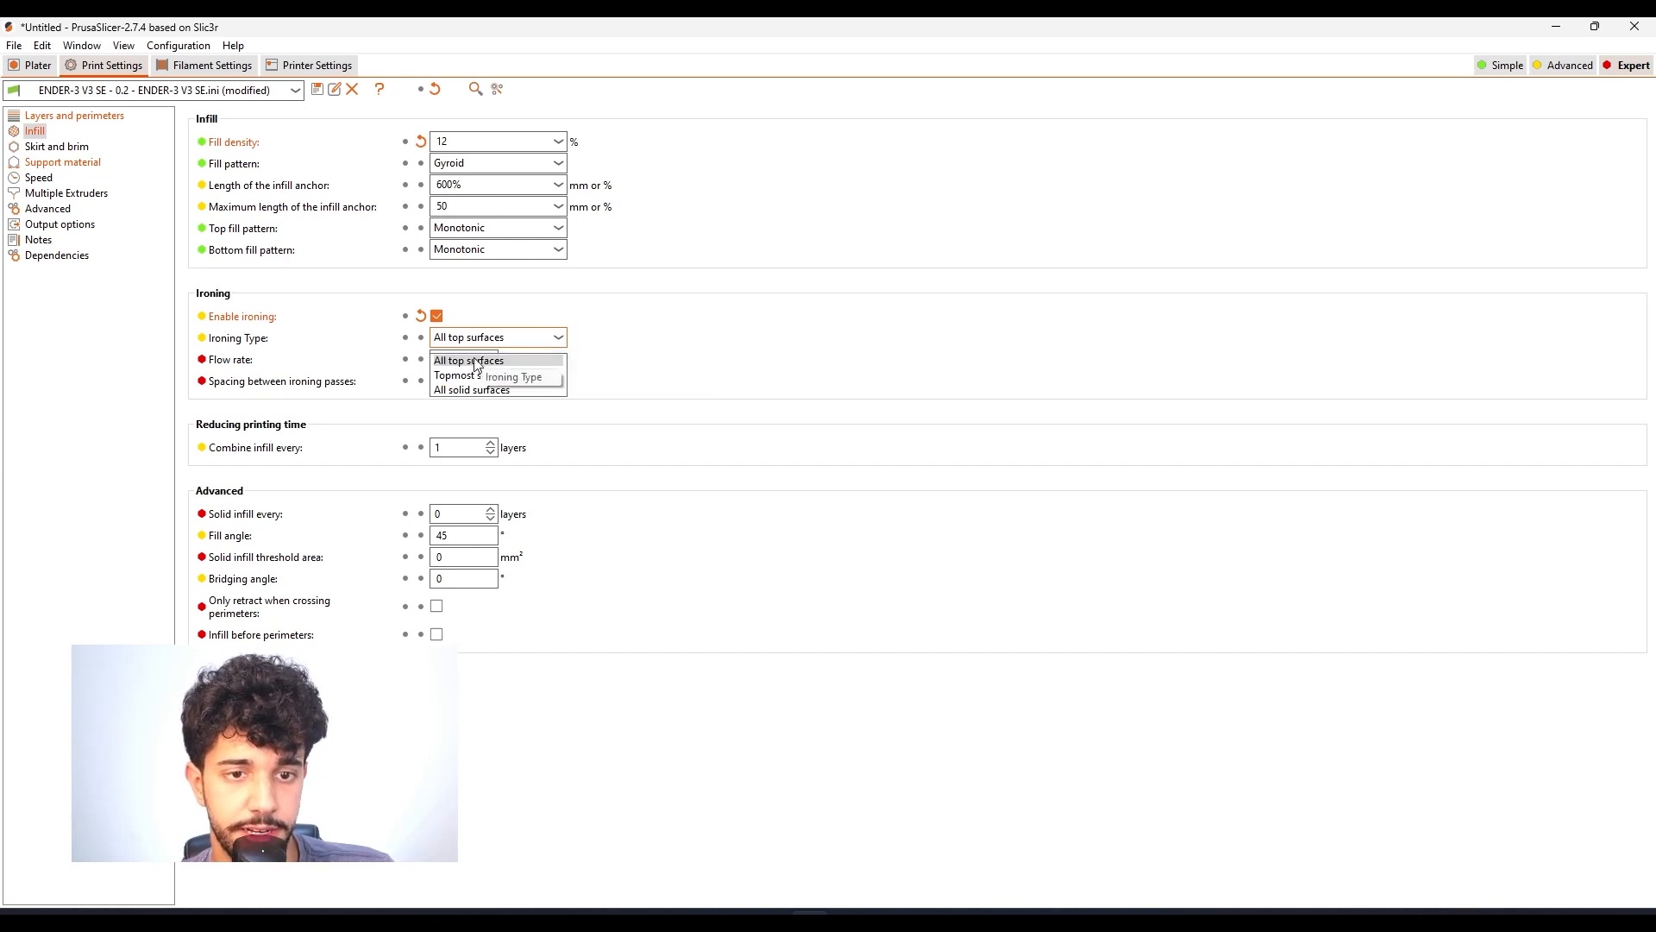
left_click(601, 305)
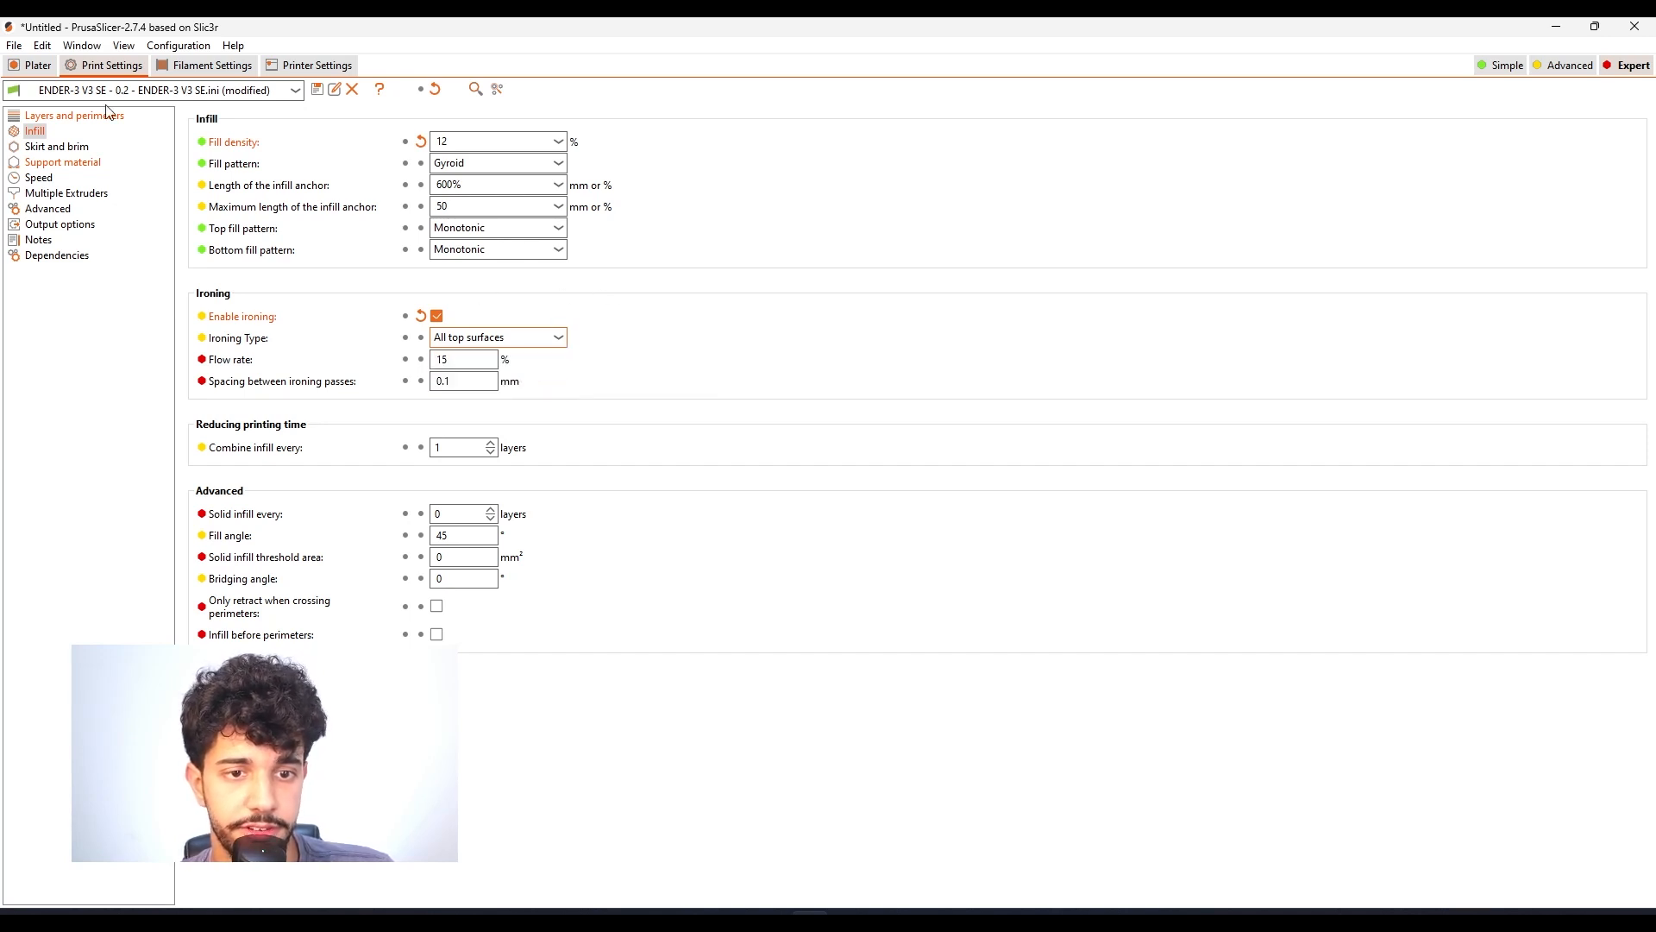
left_click(38, 65)
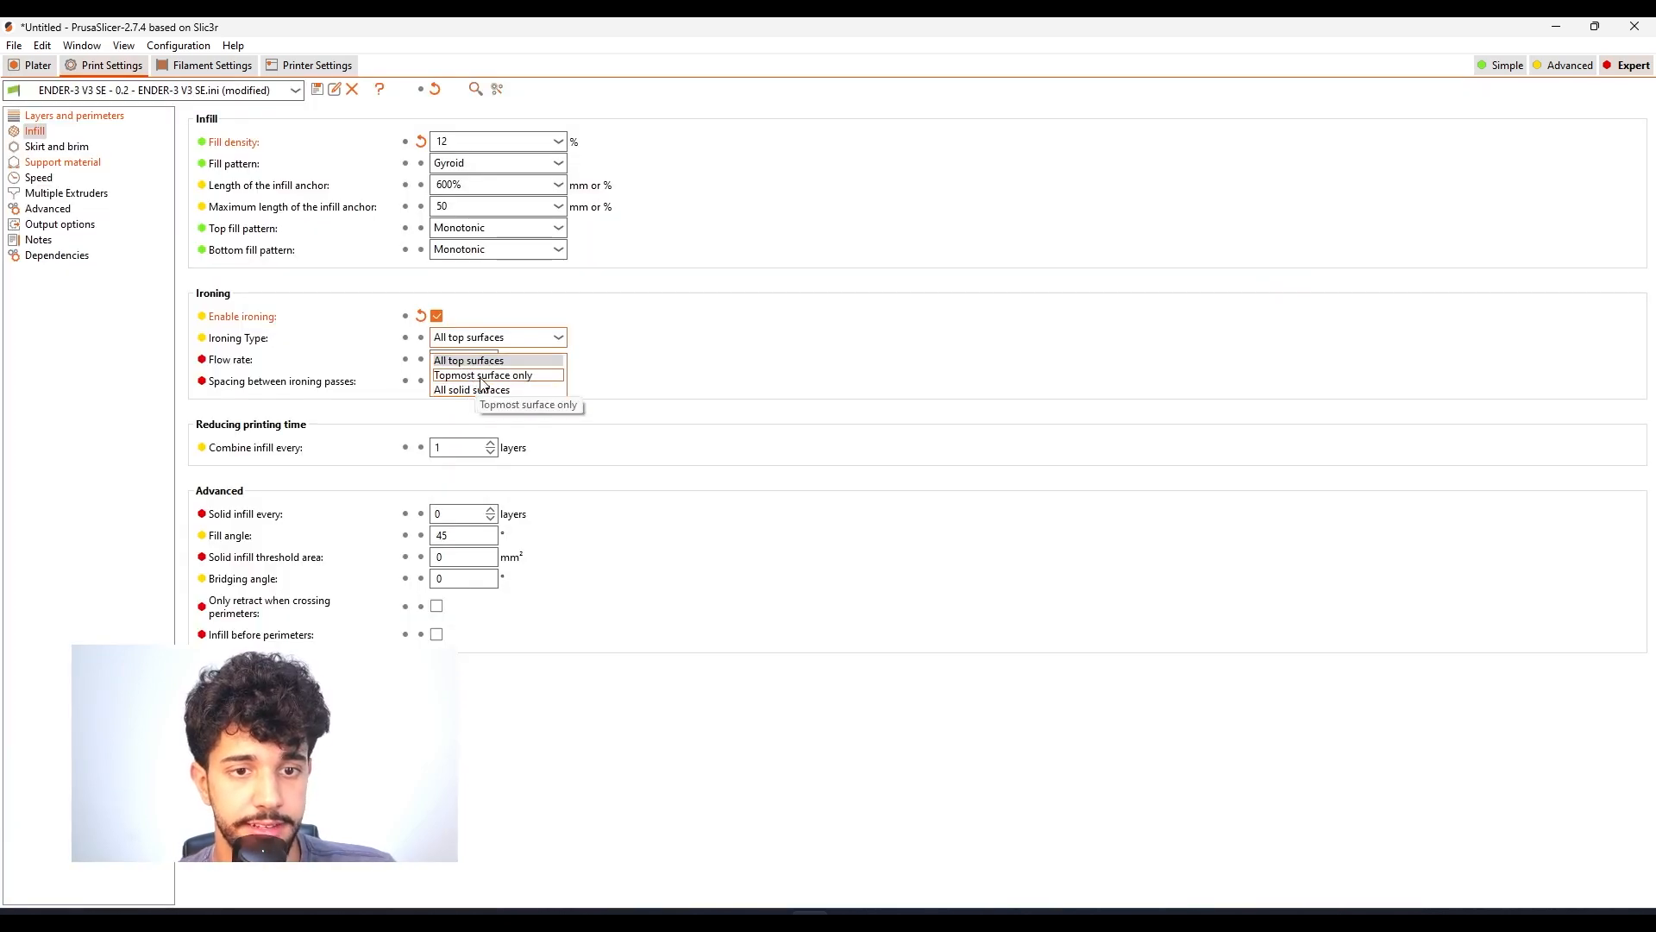
left_click(490, 361)
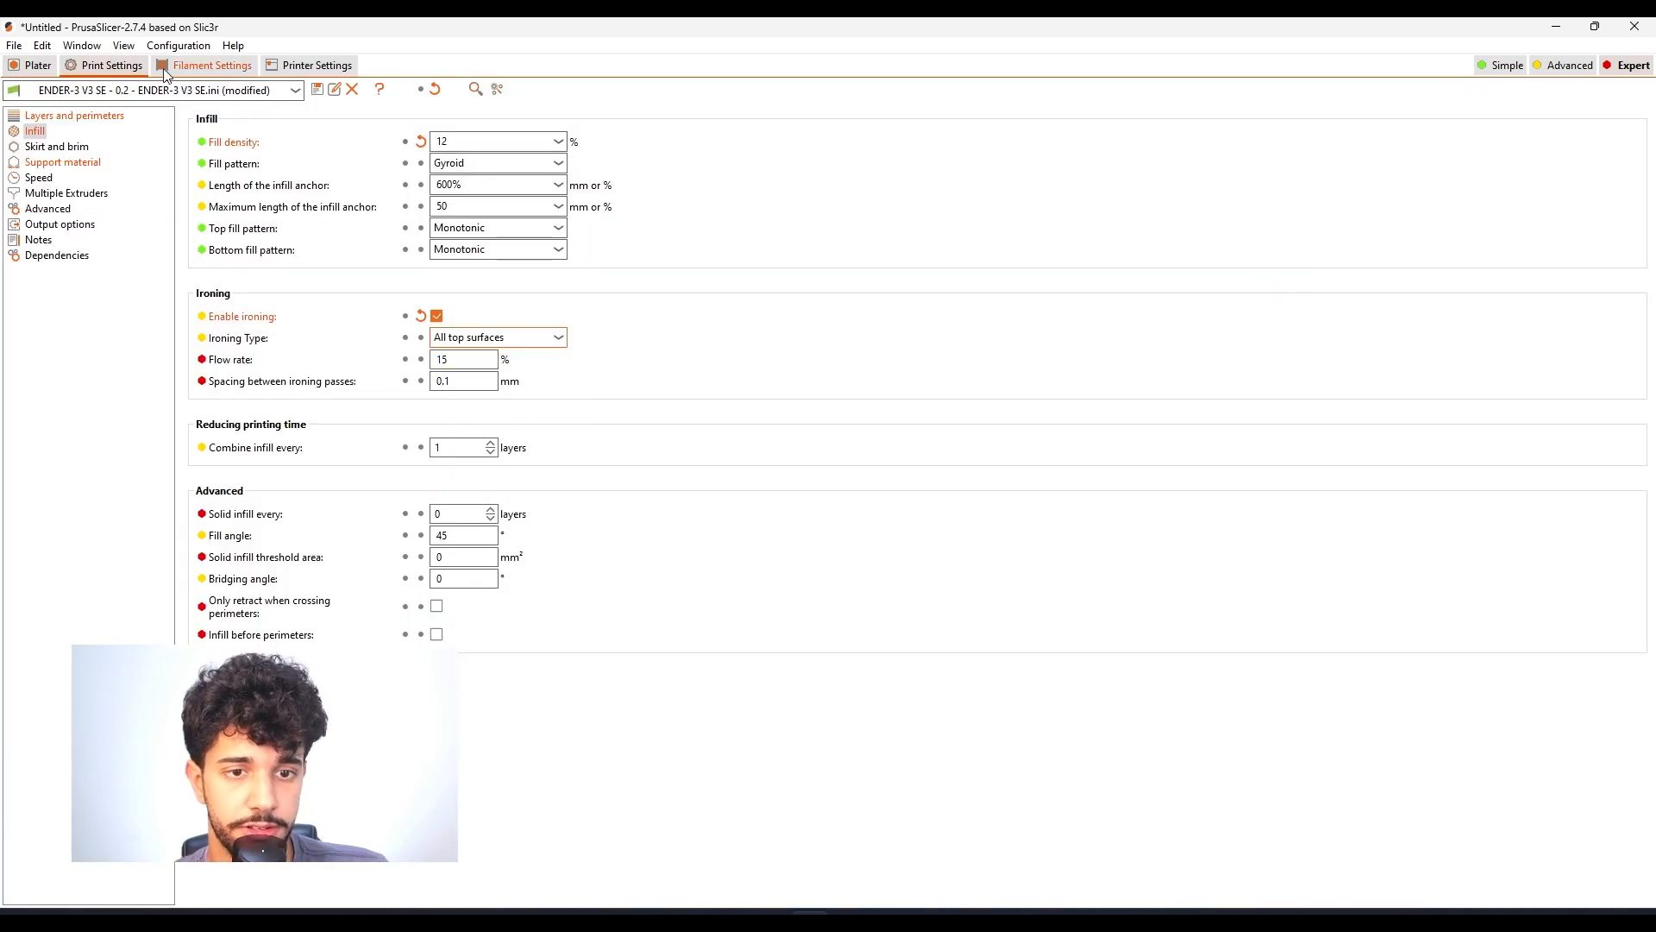
left_click(27, 65)
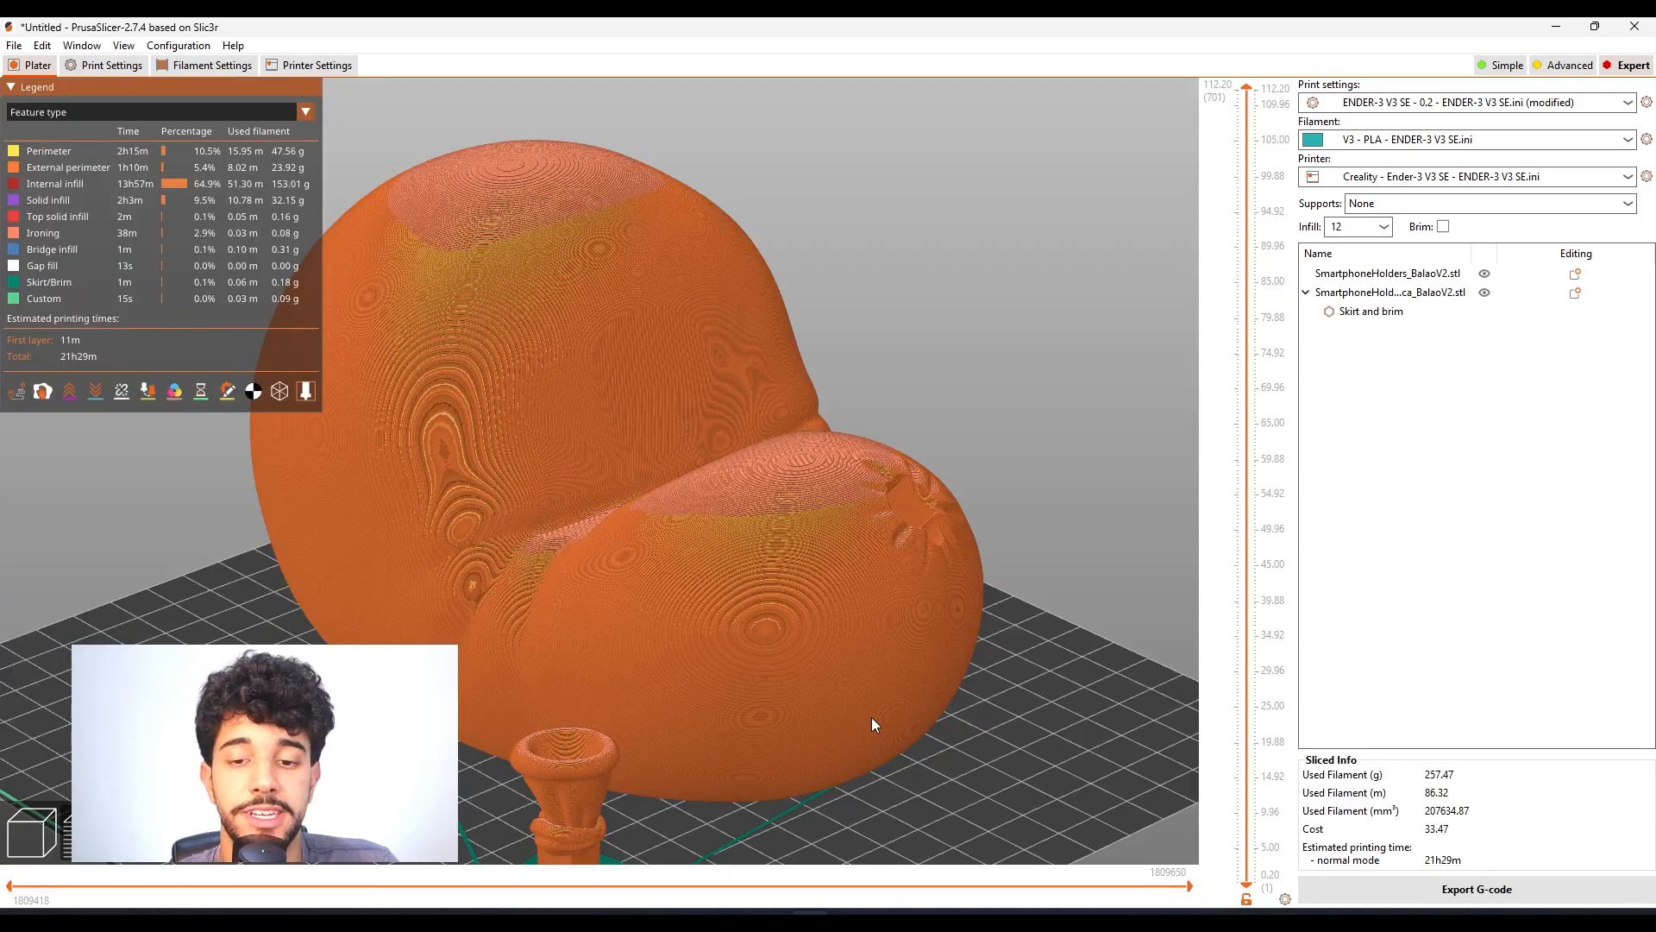
- Examine the ironed areas on top of both balloon lobes in the sliced preview, up close and from several angles
left_click_drag(918, 493, 977, 414)
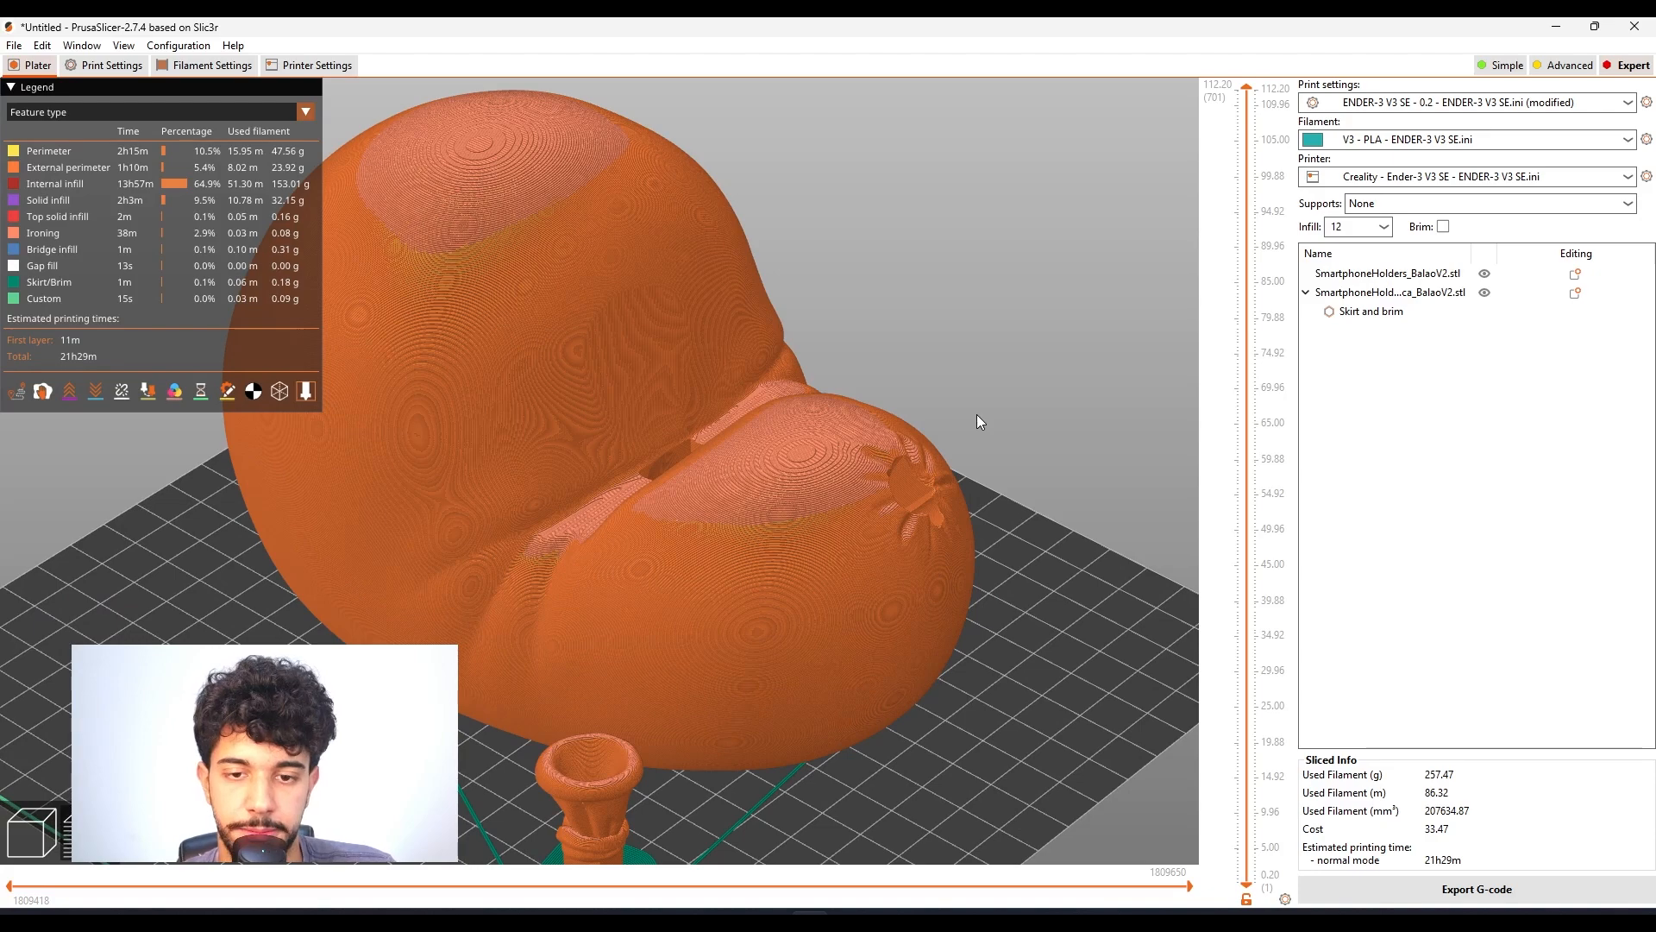
scroll(971, 418, "up", 5)
middle_click_drag(1044, 243, 883, 299)
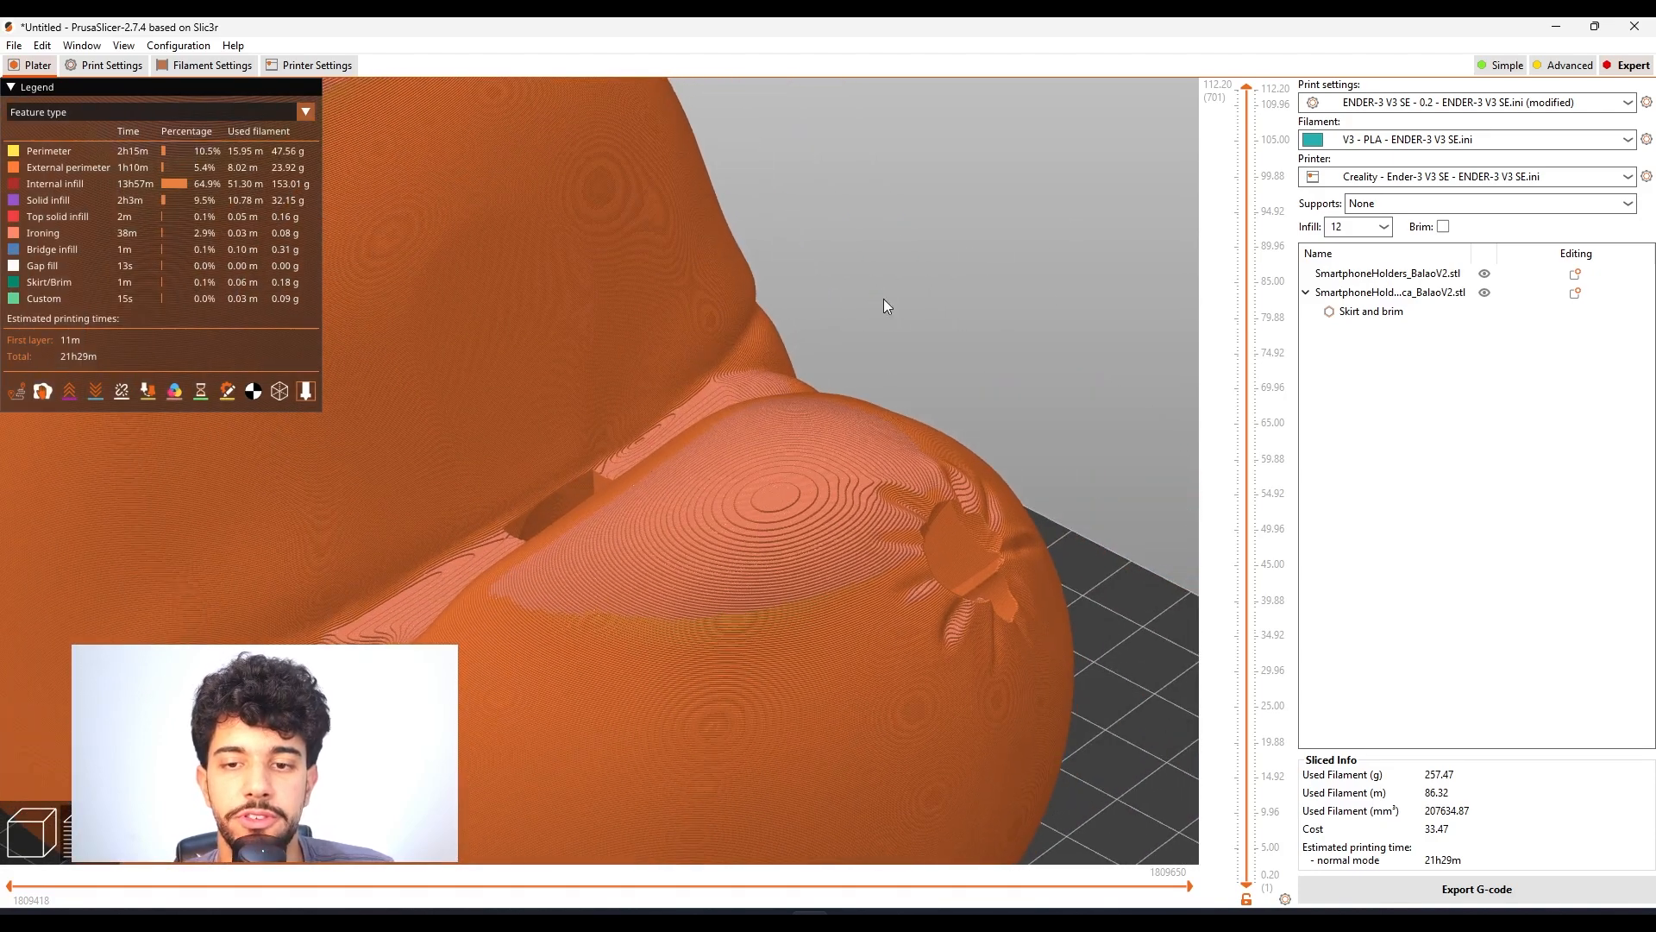
scroll(815, 509, "up", 2)
left_click_drag(831, 526, 908, 509)
scroll(792, 479, "down", 8)
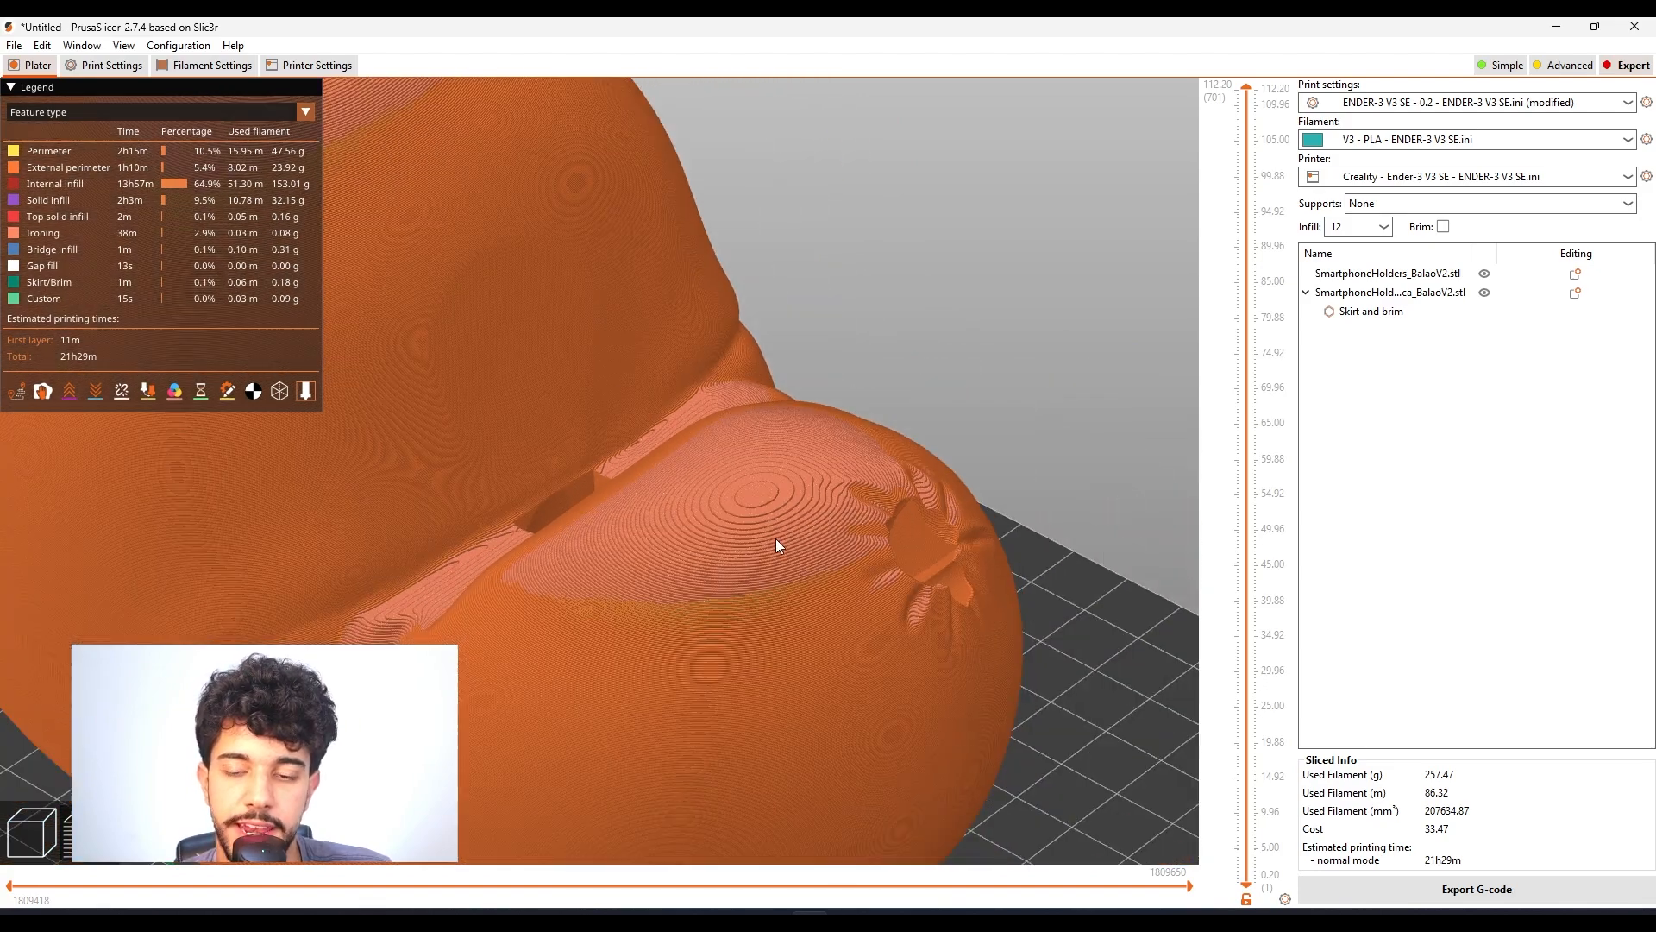
left_click_drag(944, 331, 747, 222)
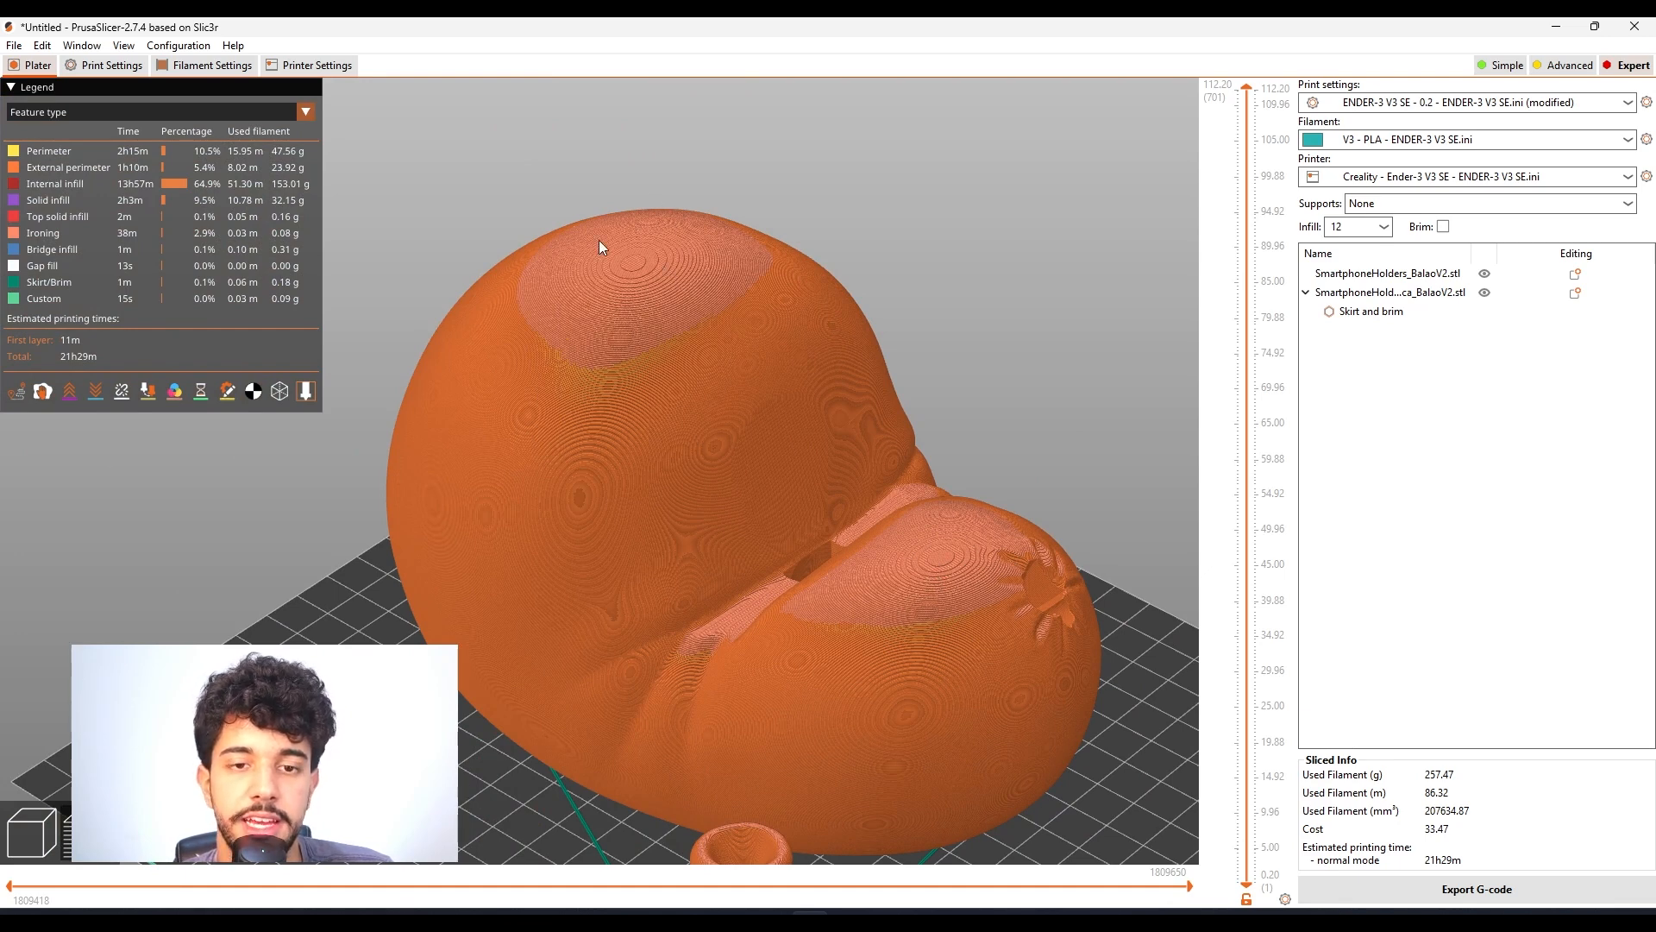
left_click_drag(1099, 474, 1044, 495)
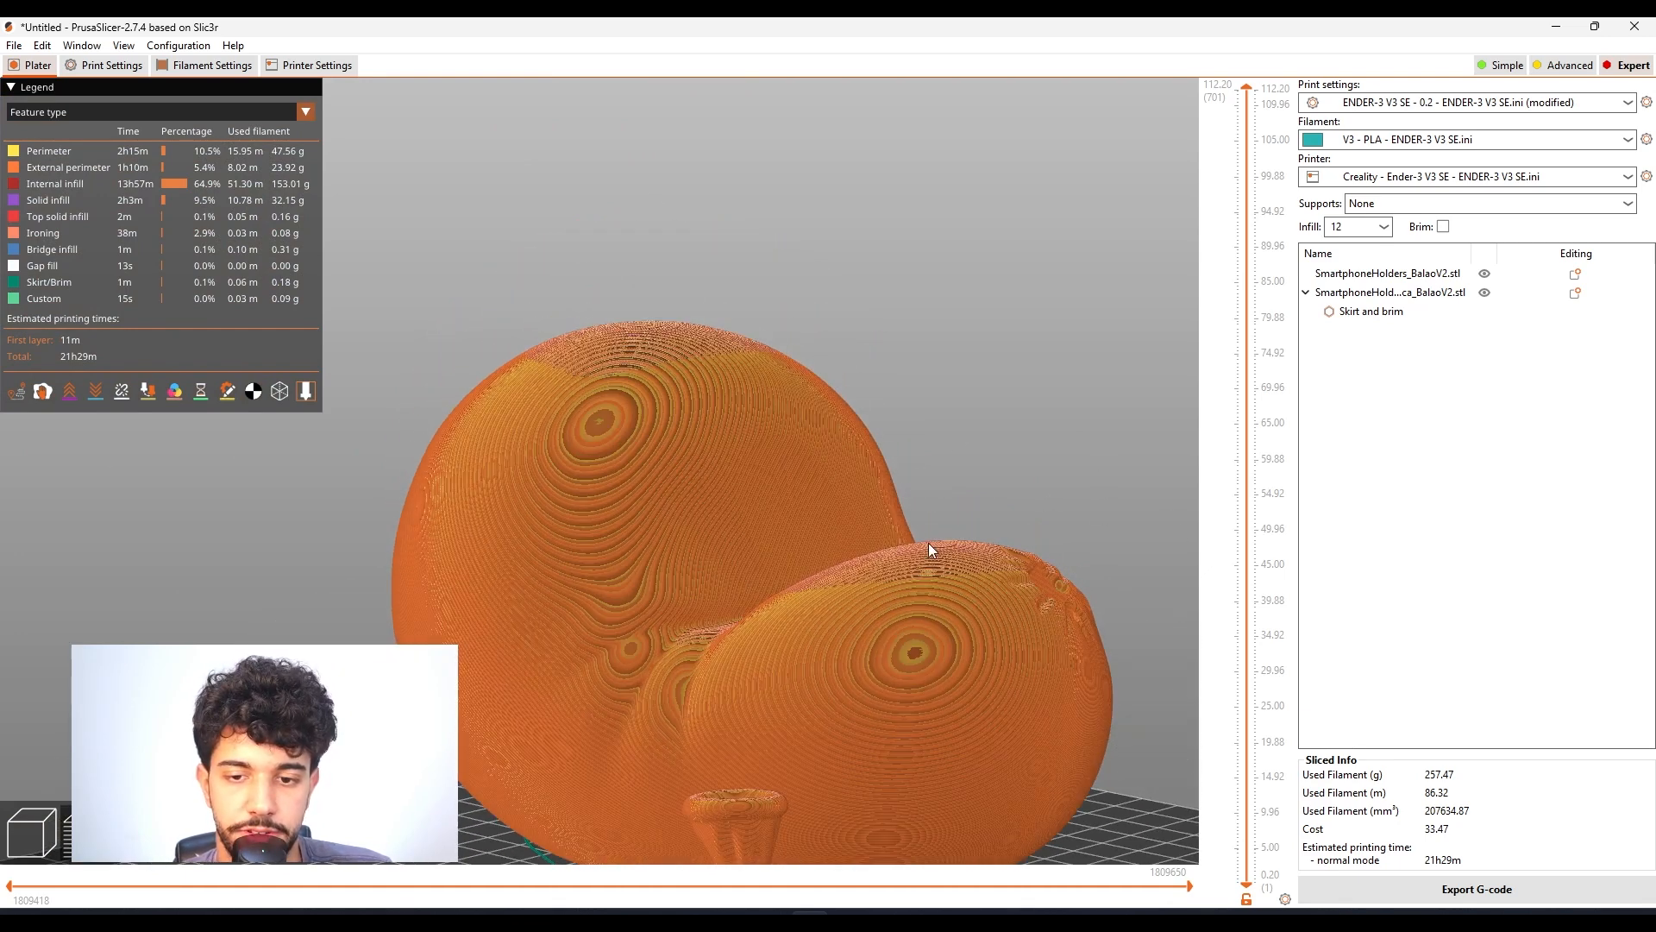
left_click_drag(714, 340, 889, 510)
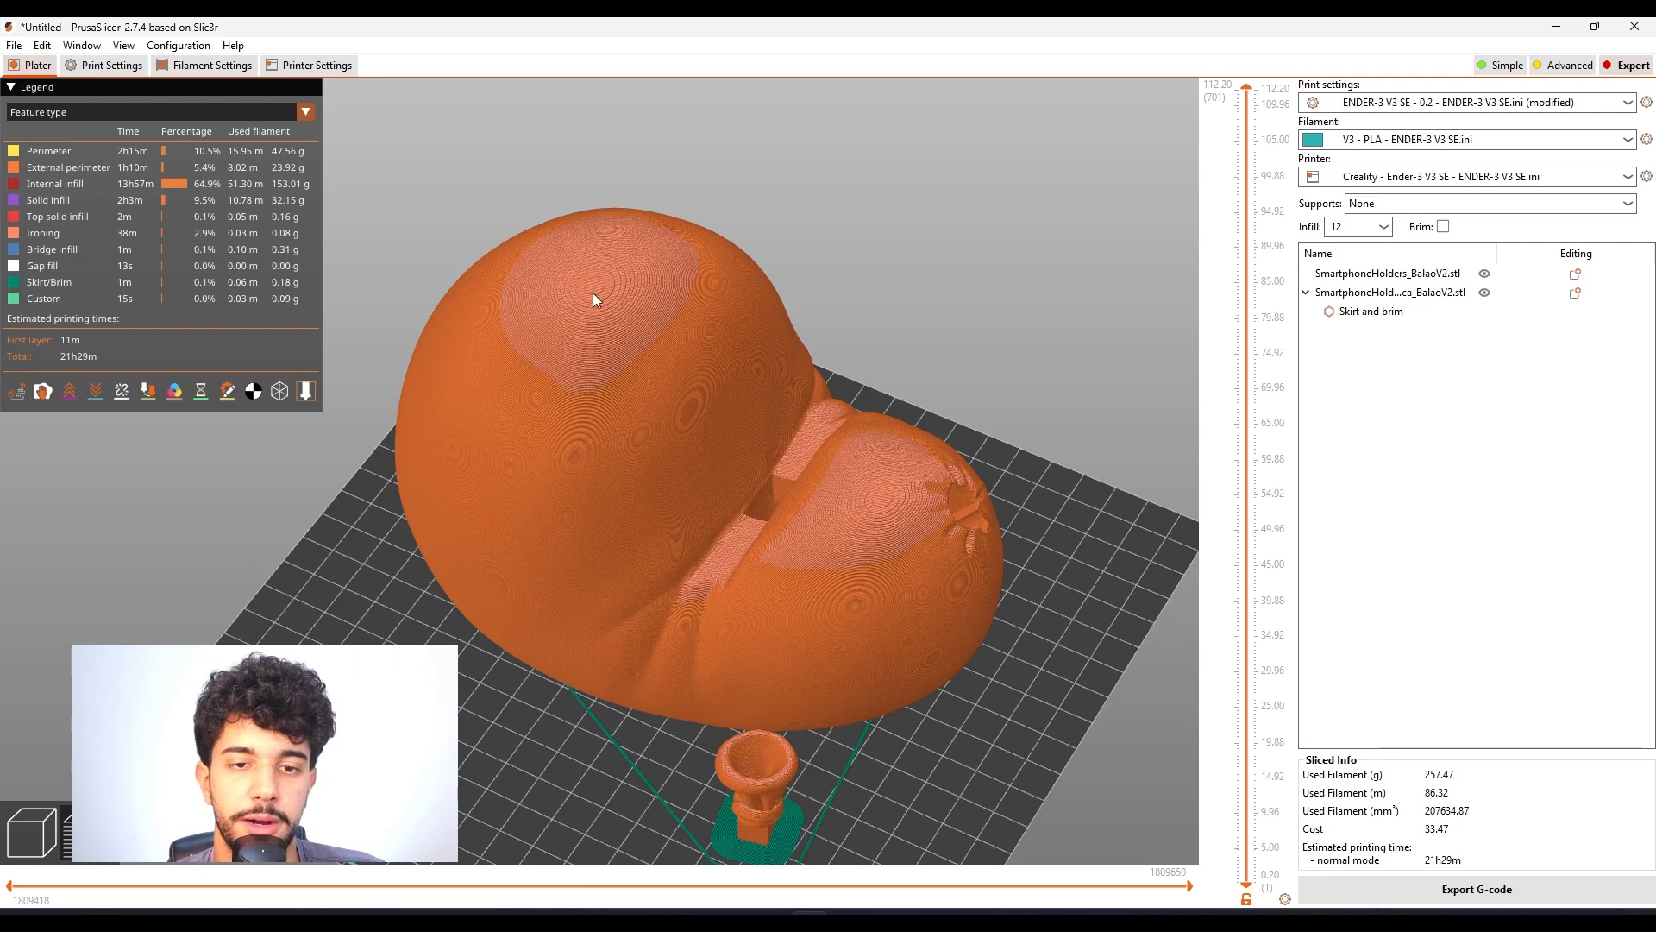
left_click_drag(932, 587, 986, 608)
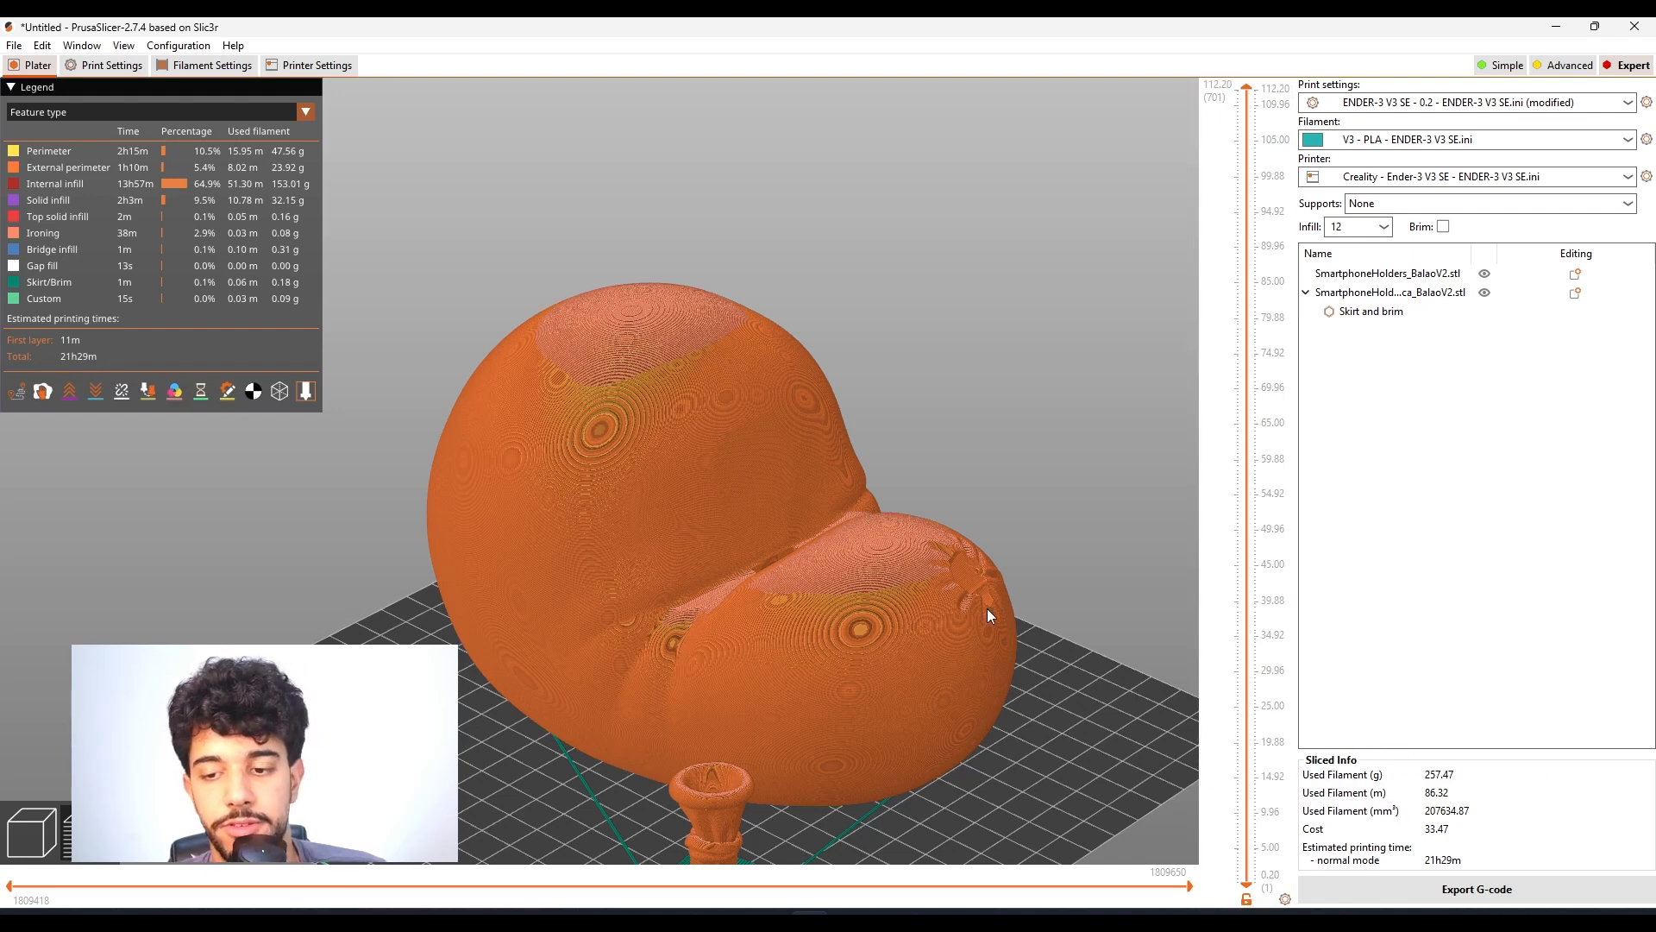
left_click_drag(1073, 723, 1020, 485)
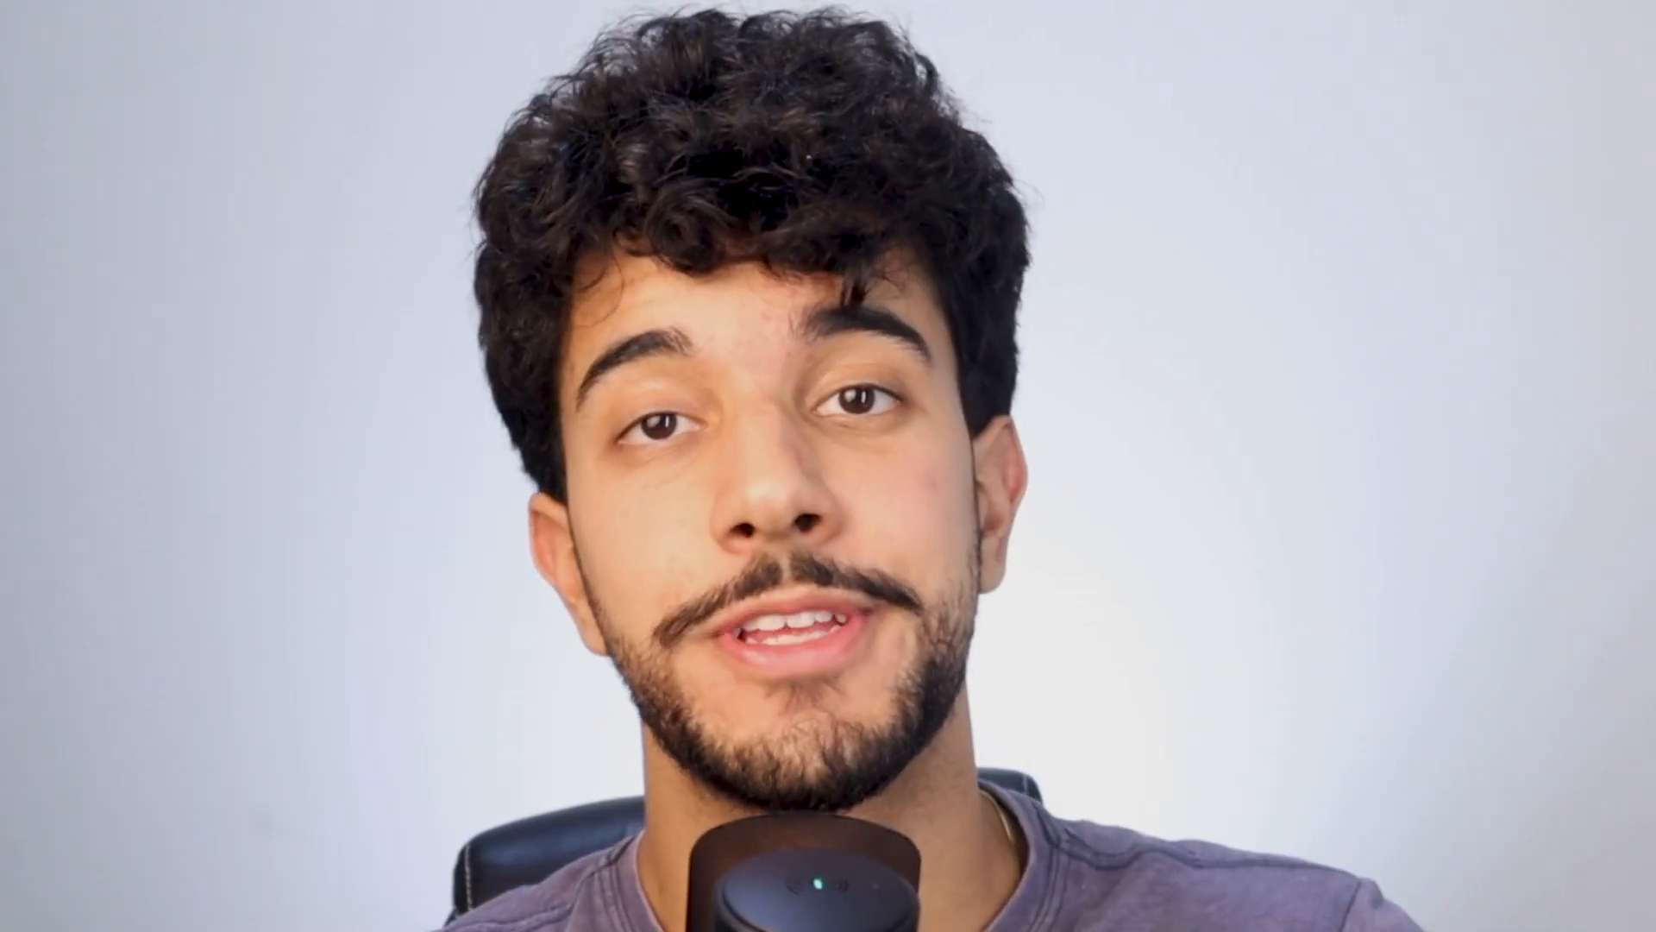